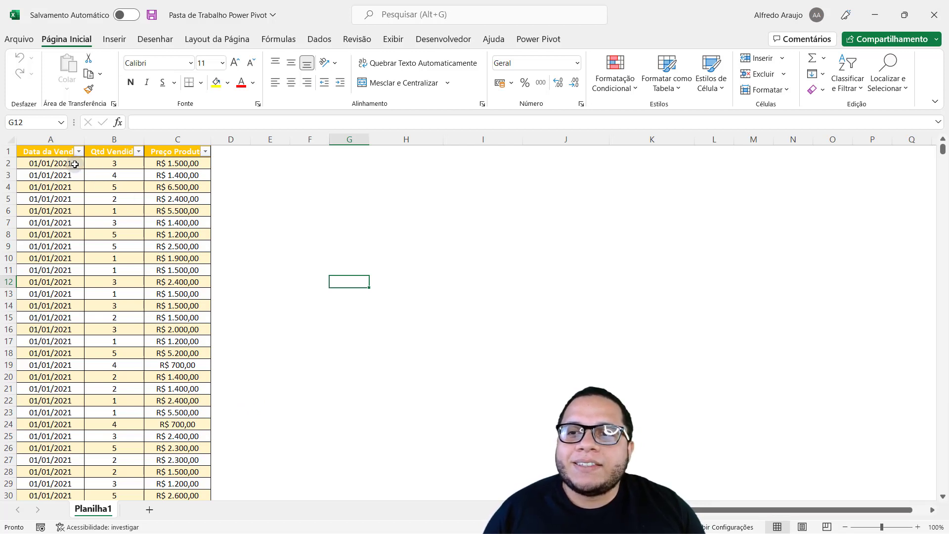
# Step: Examine the sale date, quantity sold and product price columns of the sales table on Planilha1
pyautogui.moveTo(69, 163); pyautogui.dragTo(58, 400)
pyautogui.click(60, 208)
pyautogui.click(52, 164)
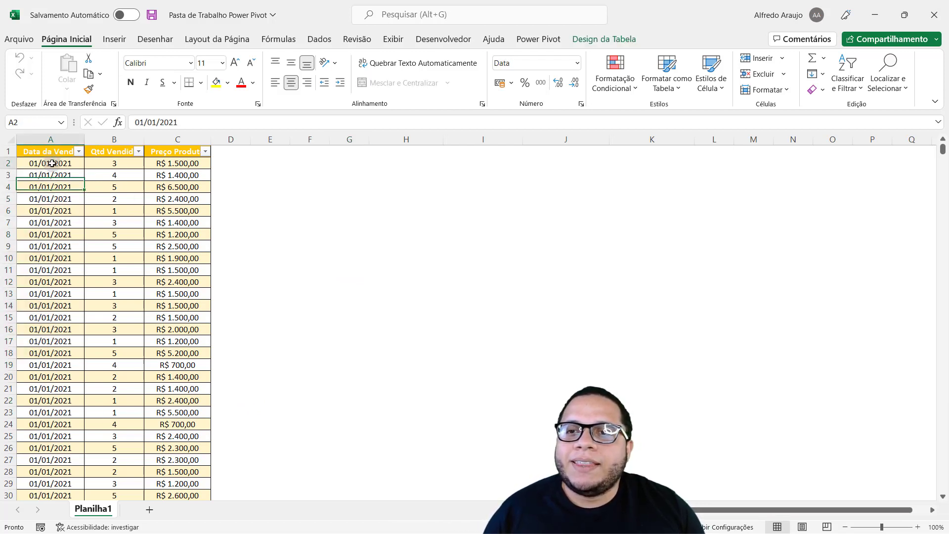
pyautogui.click(109, 166)
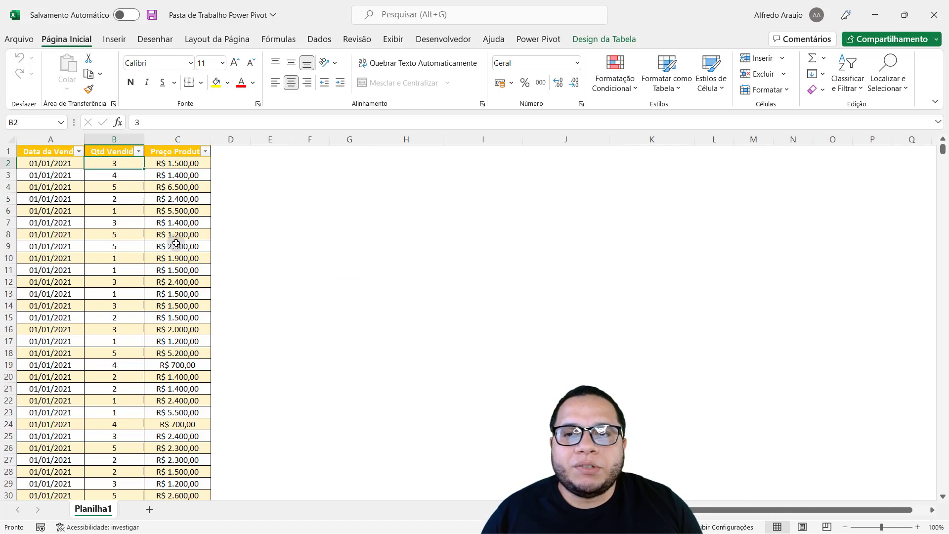
pyautogui.click(191, 165)
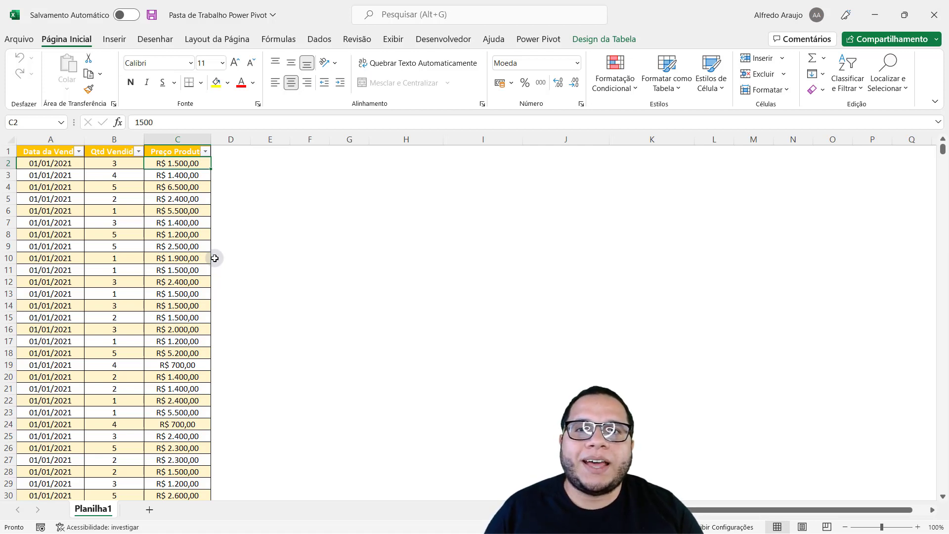
# Step: Display the Power Pivot commands for the workbook
pyautogui.click(544, 39)
pyautogui.hotkey('ctrl', '2')
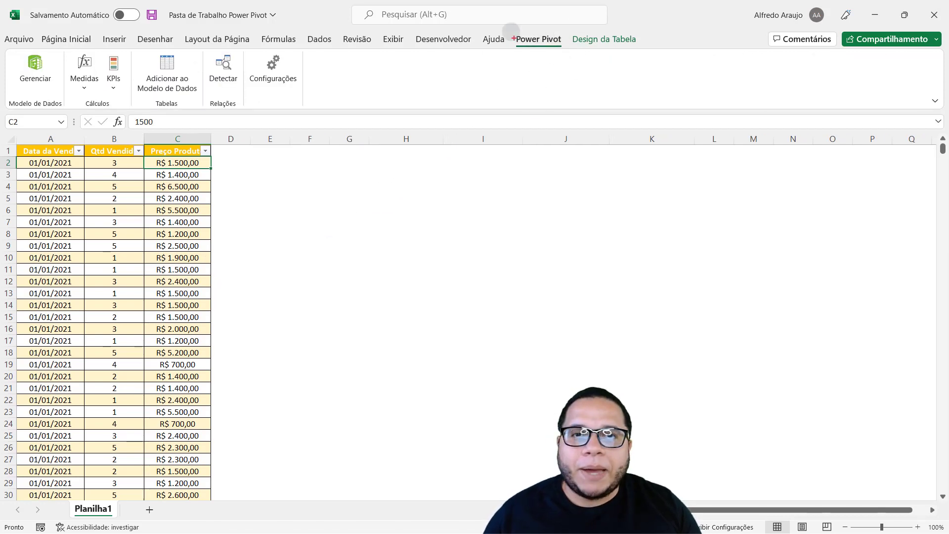
pyautogui.moveTo(503, 21)
pyautogui.mouseDown()
pyautogui.moveTo(561, 62)
pyautogui.moveTo(572, 58)
pyautogui.mouseUp()
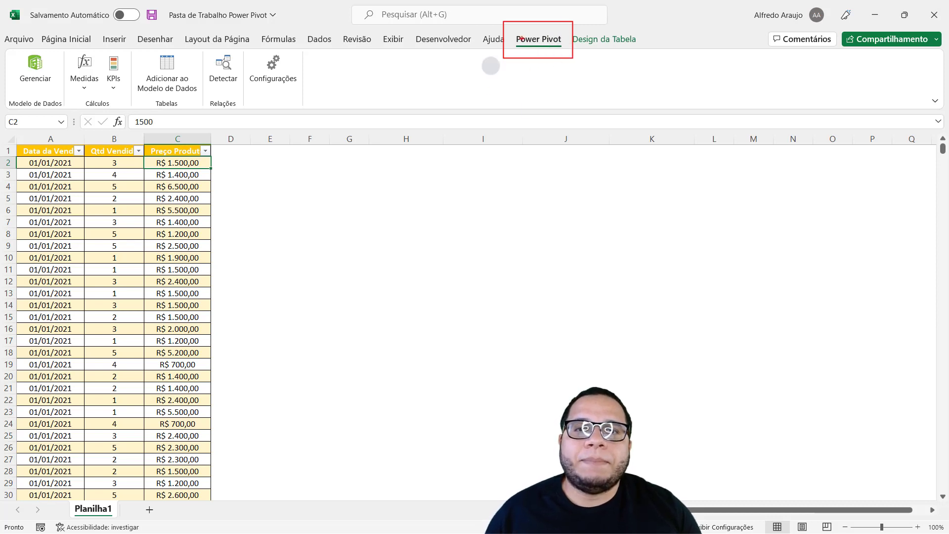
pyautogui.press('Escape')
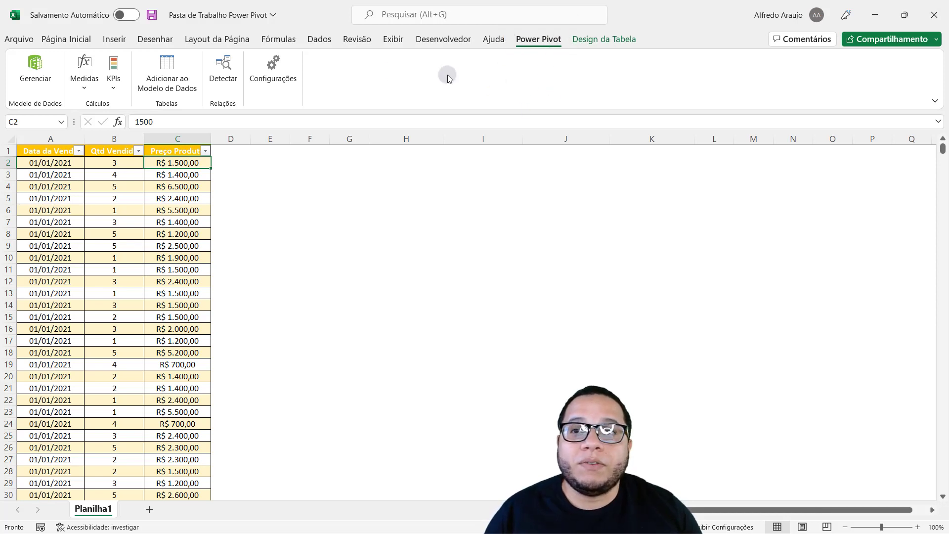
# Step: Manage the COM add-ins in the Excel options and confirm with Microsoft Power Pivot for Excel enabled
pyautogui.click(20, 39)
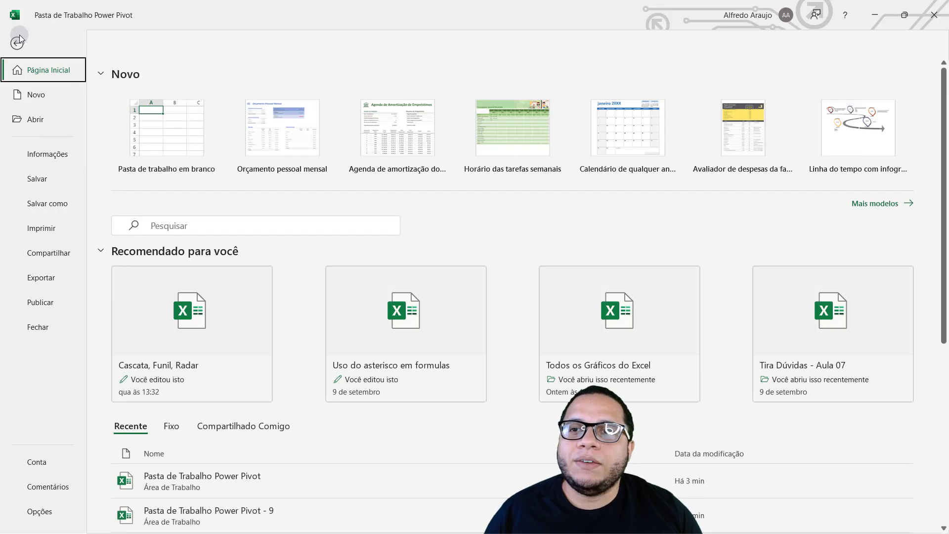
pyautogui.press('Escape')
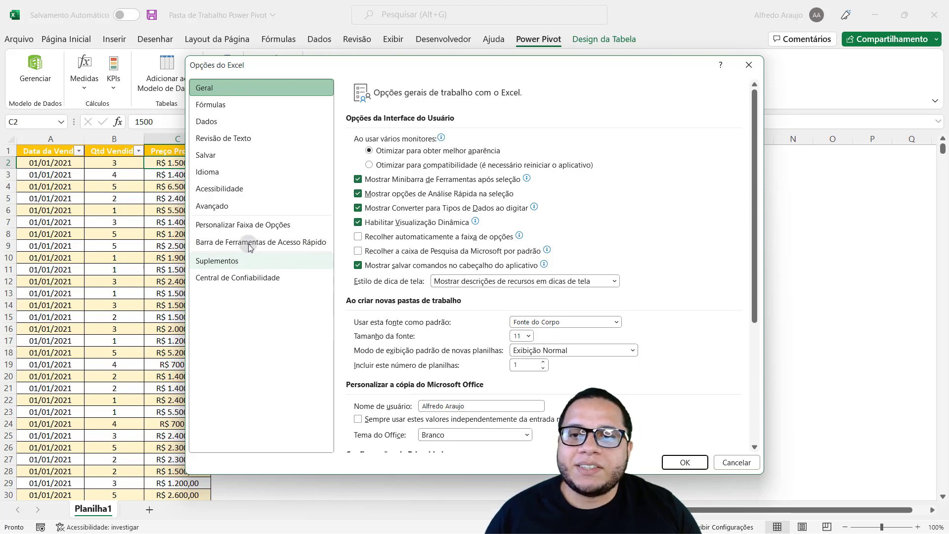
pyautogui.click(237, 261)
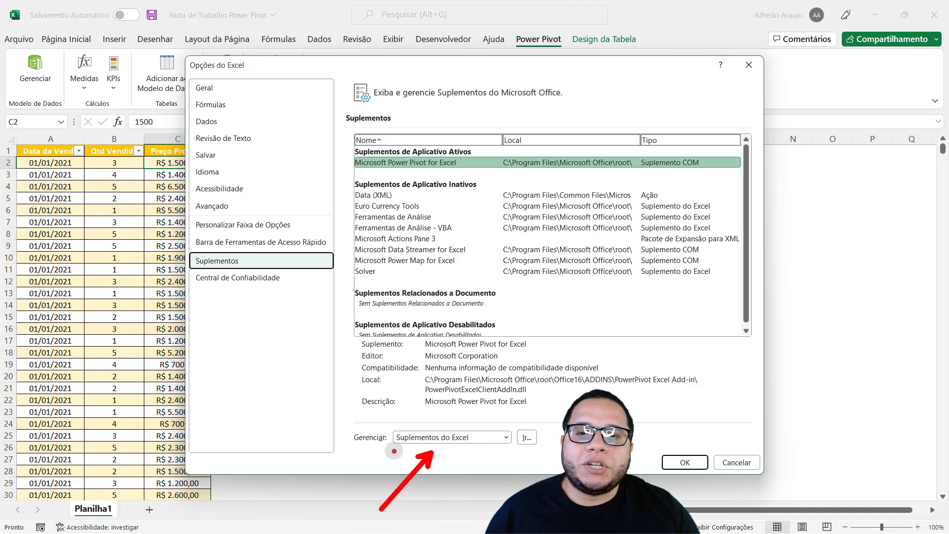
pyautogui.click(506, 437)
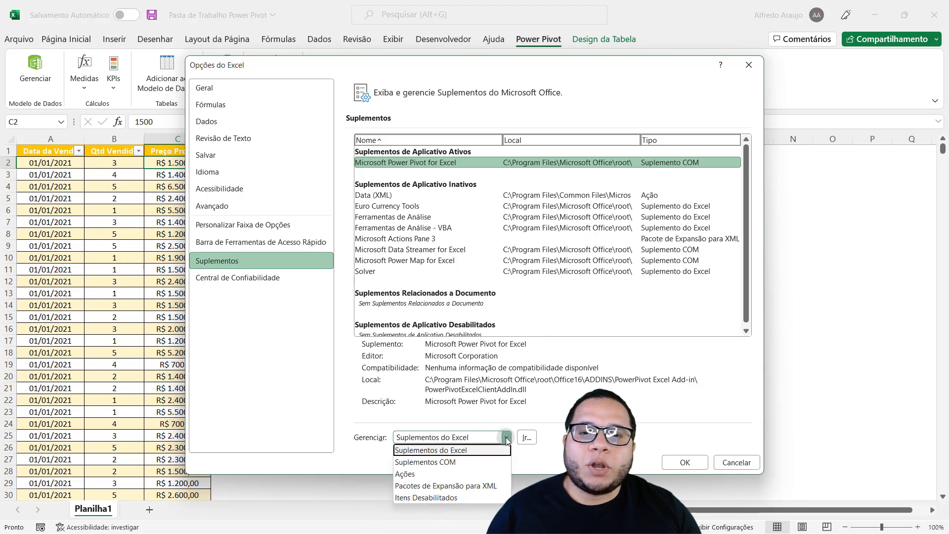
pyautogui.click(463, 461)
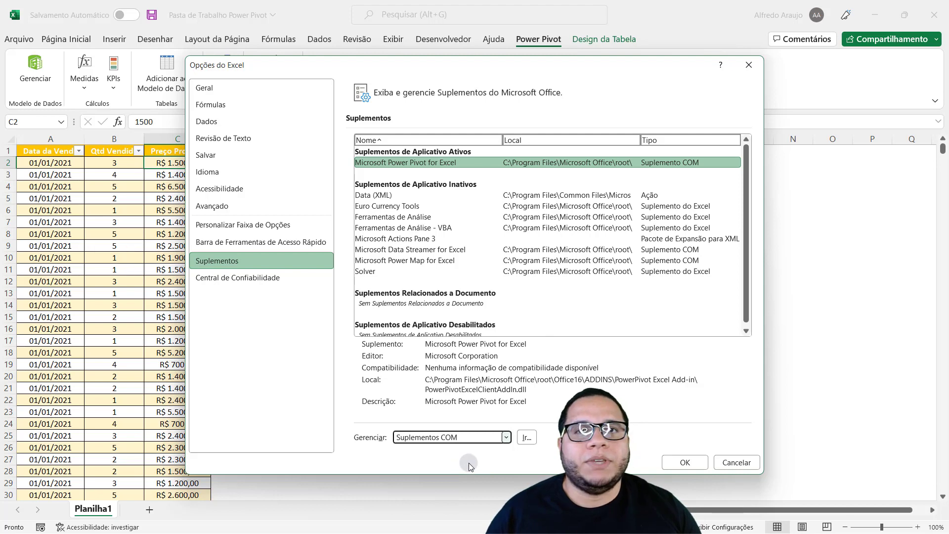
pyautogui.click(526, 438)
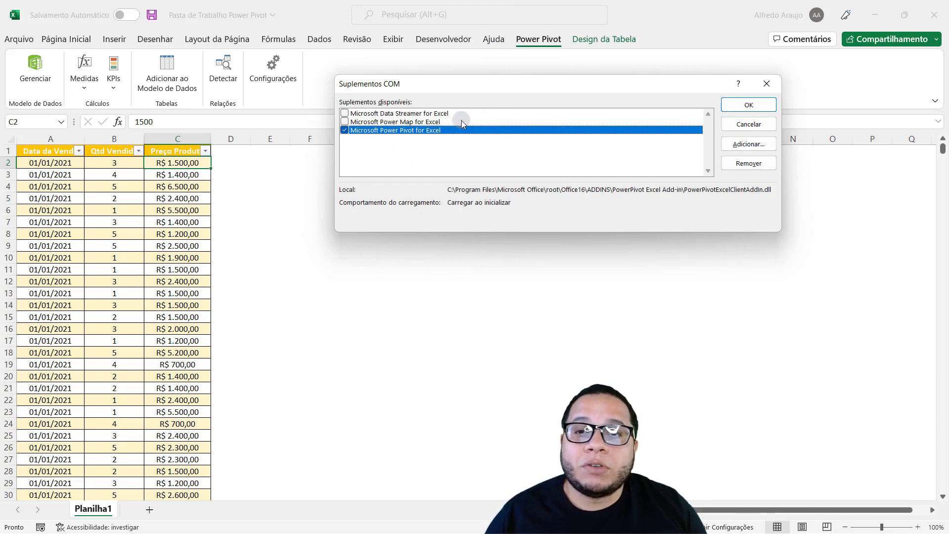
pyautogui.click(749, 106)
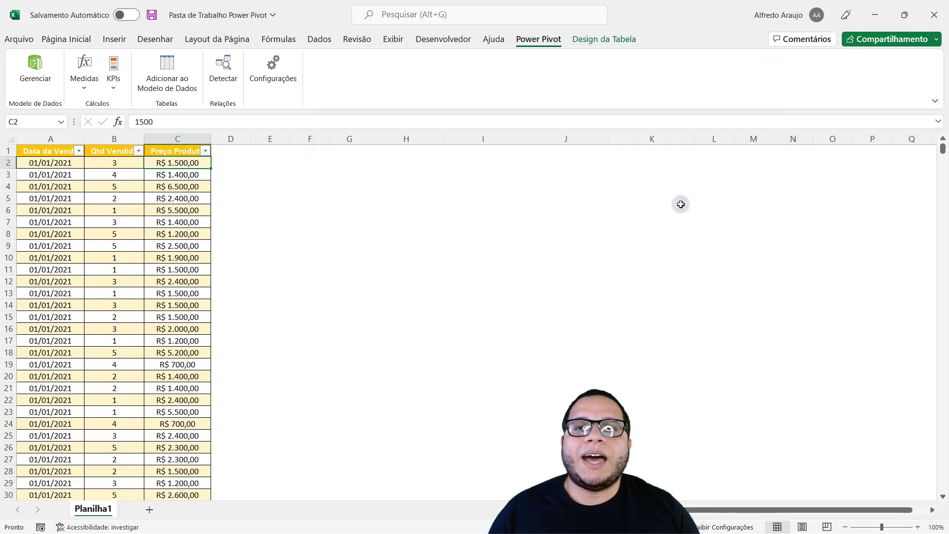
# Step: Add the sales table on Planilha1 to the Power Pivot data model
pyautogui.click(113, 200)
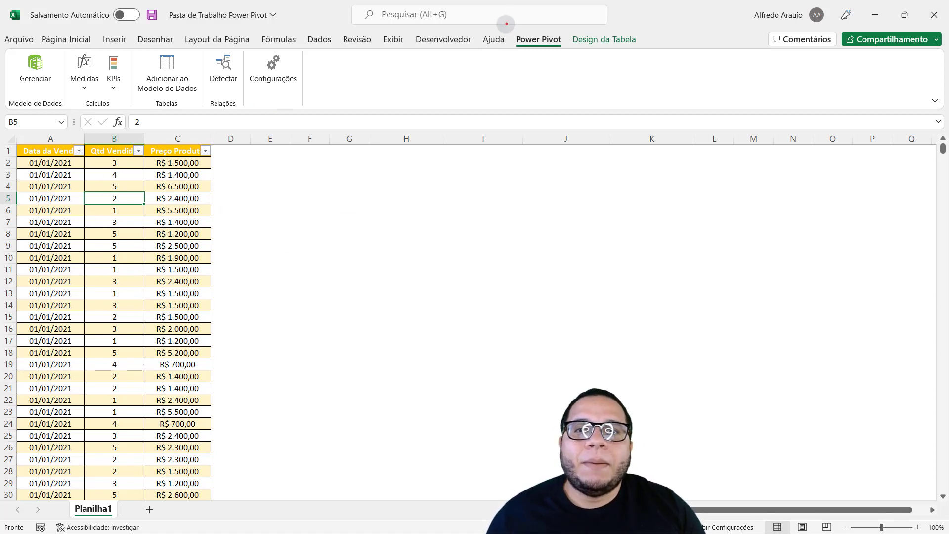
pyautogui.moveTo(505, 23); pyautogui.dragTo(565, 57)
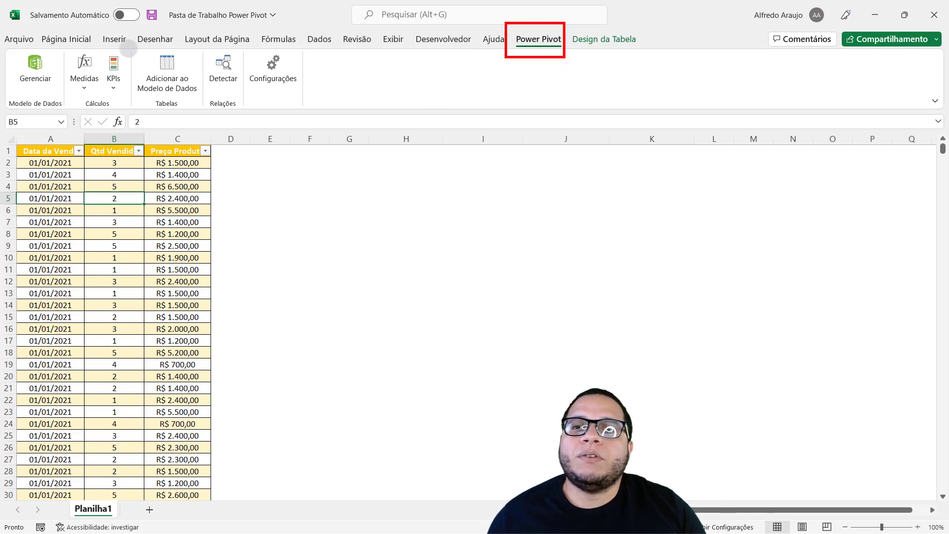
pyautogui.moveTo(126, 45)
pyautogui.mouseDown()
pyautogui.moveTo(209, 112)
pyautogui.moveTo(275, 273)
pyautogui.mouseUp()
pyautogui.press('Escape')
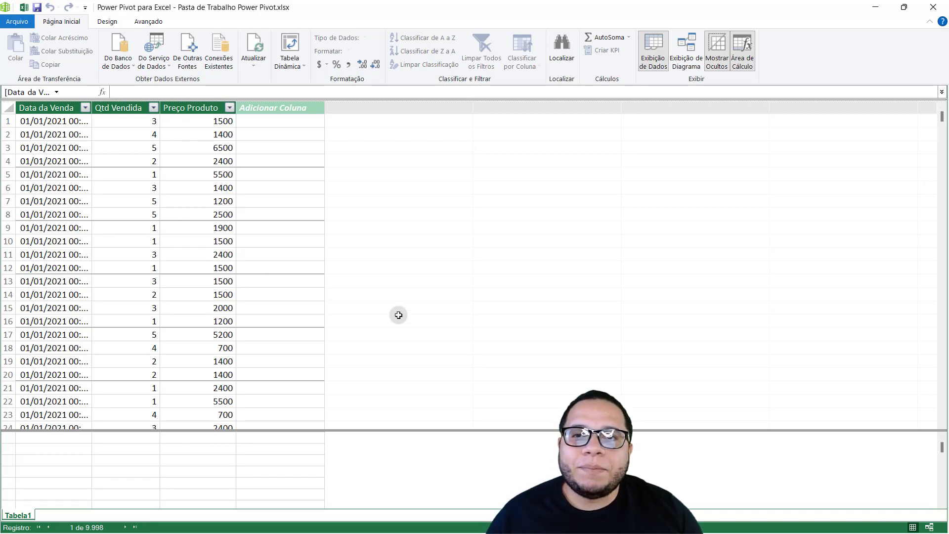
pyautogui.doubleClick(529, 6)
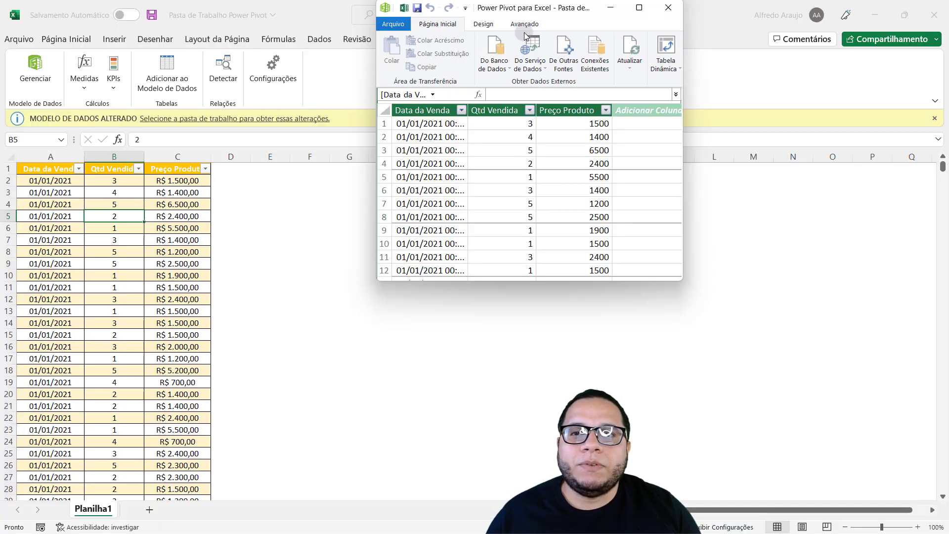
pyautogui.moveTo(556, 61); pyautogui.dragTo(311, 63)
pyautogui.moveTo(435, 104); pyautogui.dragTo(473, 96)
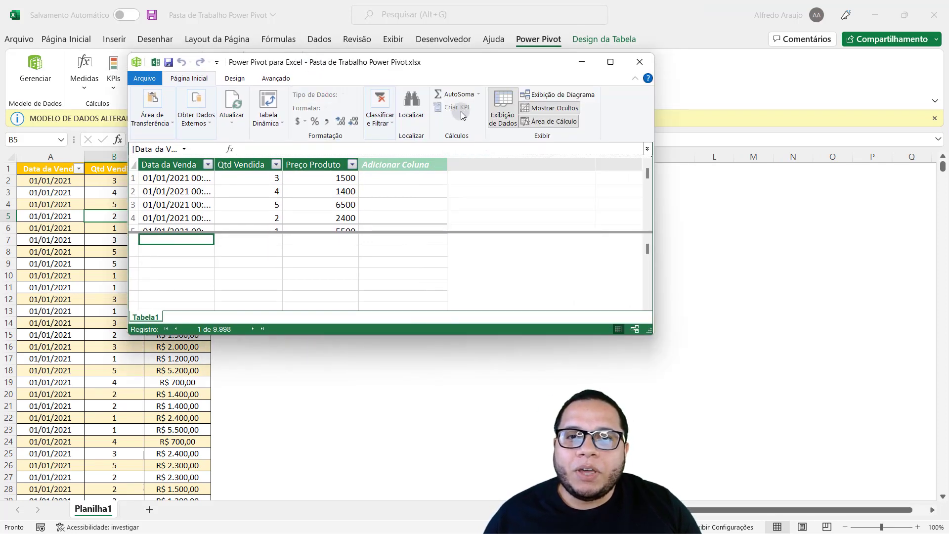
pyautogui.moveTo(472, 63); pyautogui.dragTo(682, 145)
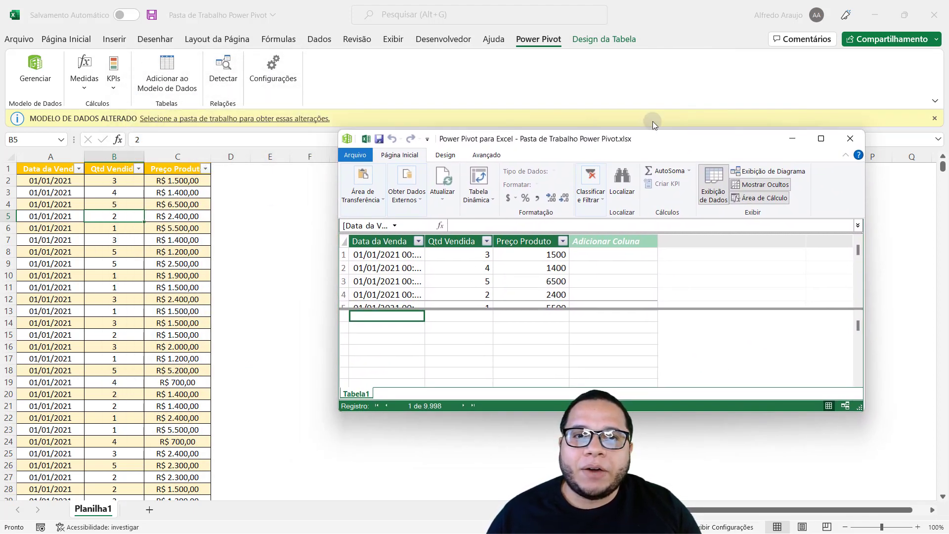
pyautogui.moveTo(665, 140); pyautogui.dragTo(503, 134)
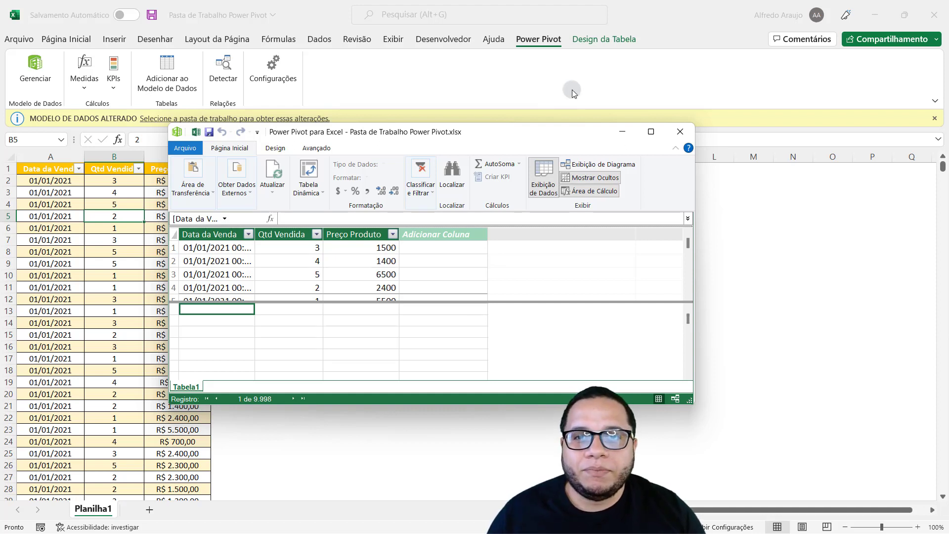
pyautogui.doubleClick(516, 129)
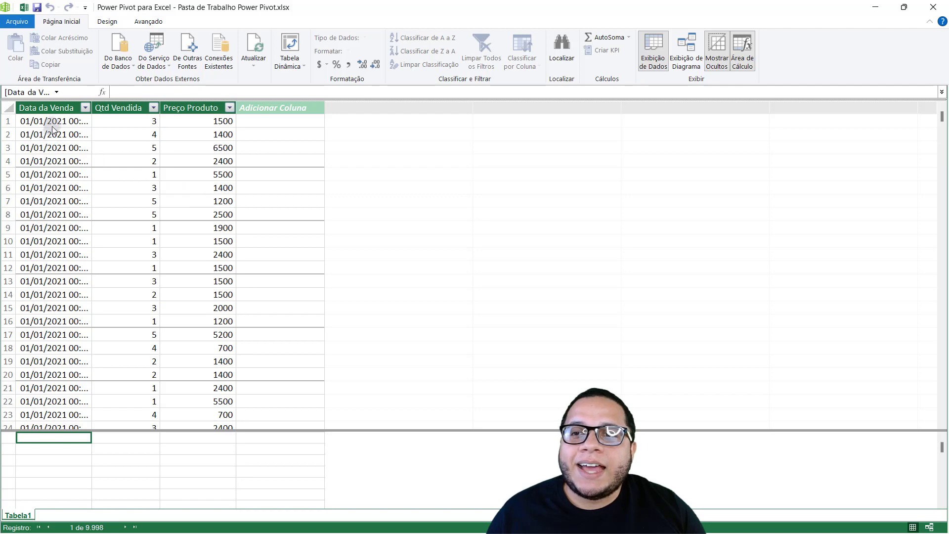
# Step: Inspect the imported Data da Venda, Qtd Vendida and Preço Produto columns in the Power Pivot window
pyautogui.click(73, 124)
pyautogui.click(149, 132)
pyautogui.click(193, 134)
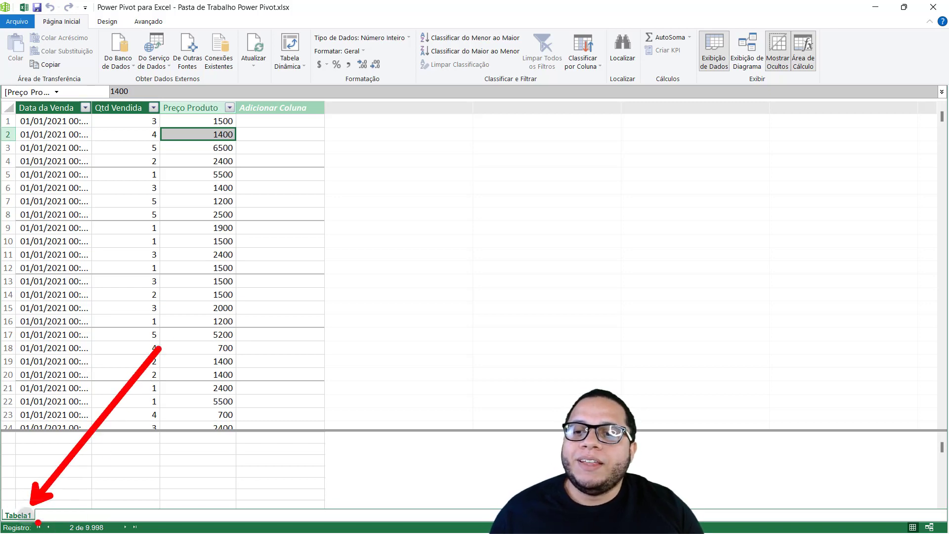
# Step: Rename the Tabela1 table in the data model to Base Vendas
pyautogui.doubleClick(20, 516)
pyautogui.write('Base')
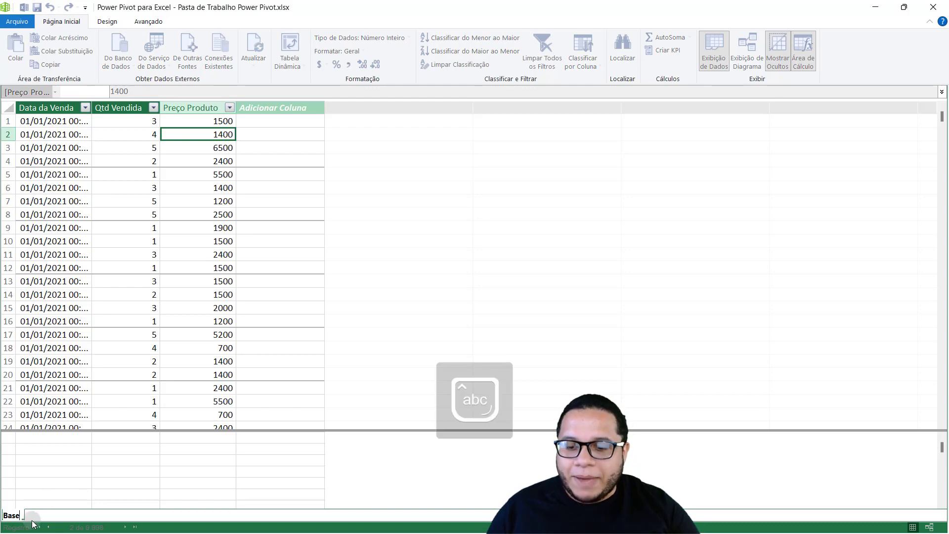
pyautogui.write(' Vendas')
pyautogui.press('Return')
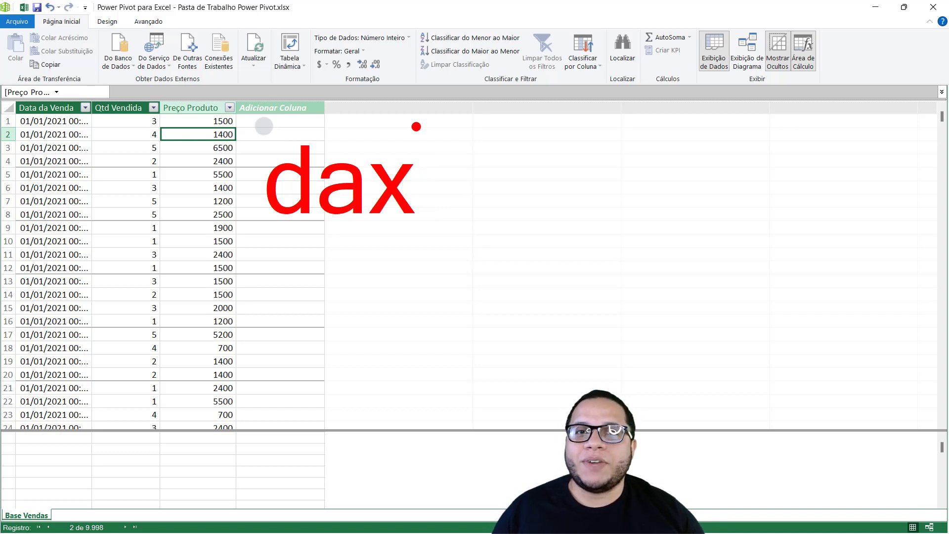
pyautogui.press('Escape')
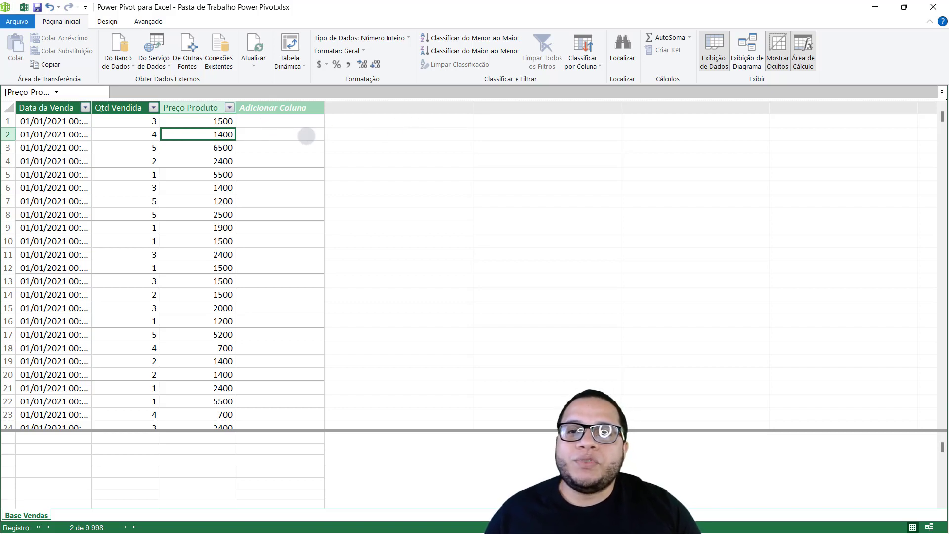
pyautogui.click(292, 133)
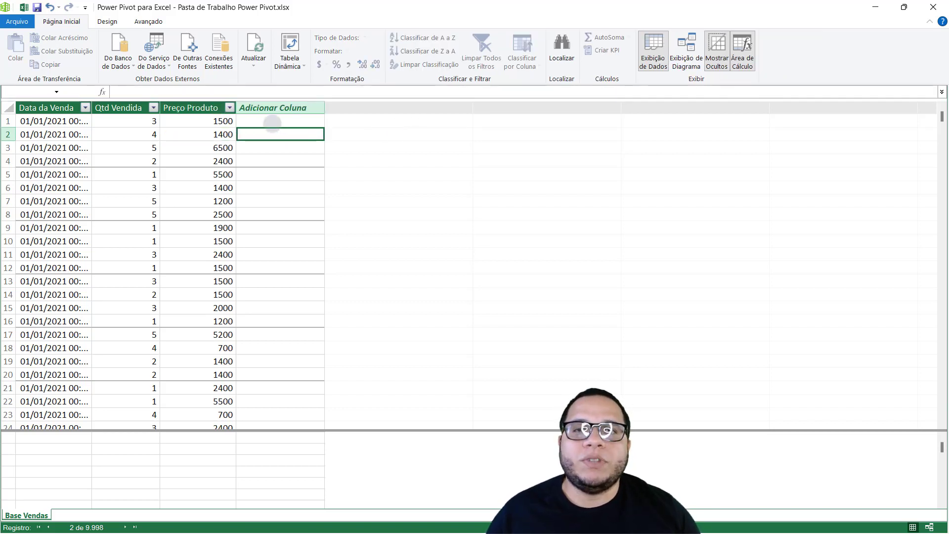
pyautogui.click(272, 121)
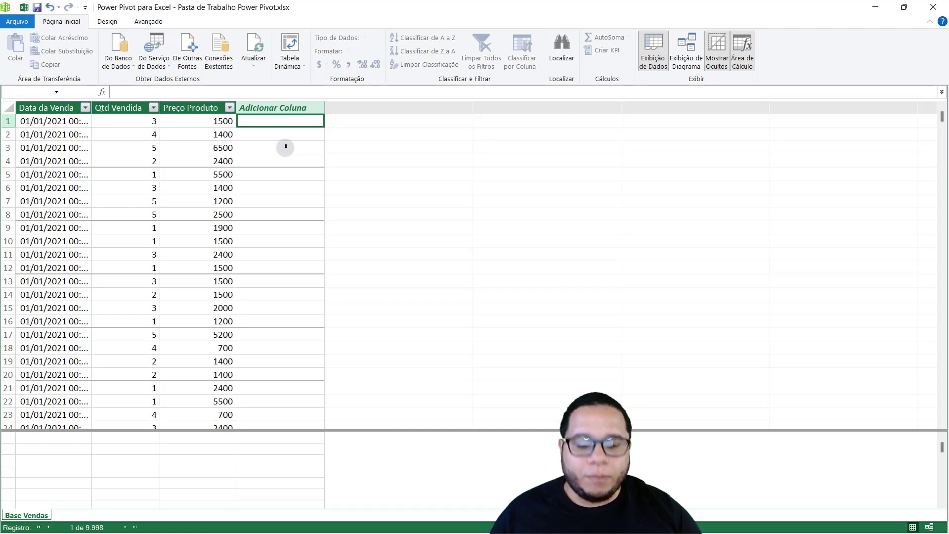
pyautogui.write('=')
pyautogui.write('fo')
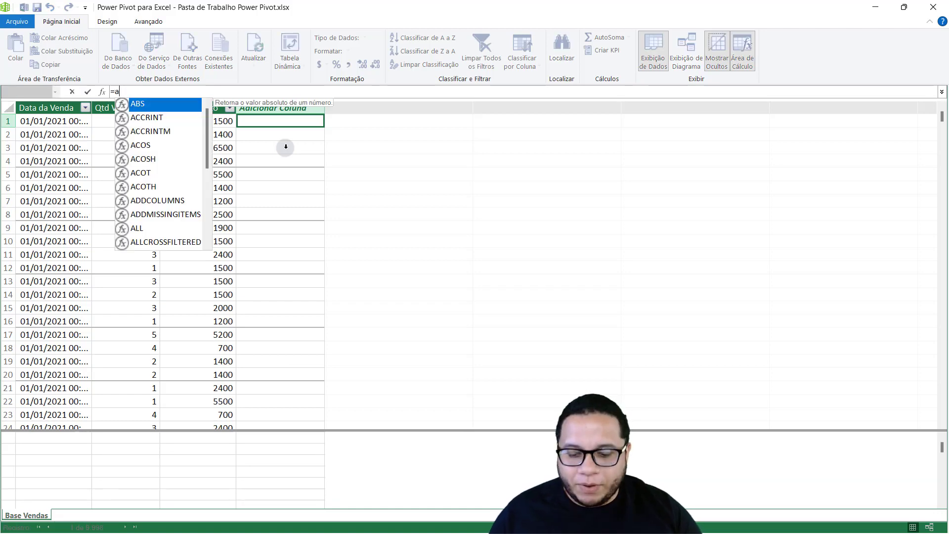
pyautogui.write('rmula')
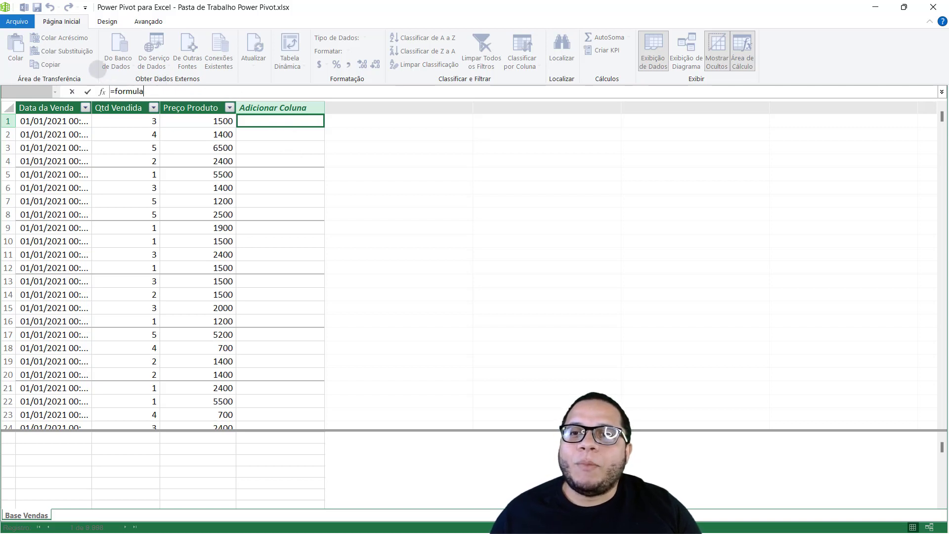
pyautogui.moveTo(92, 62); pyautogui.dragTo(206, 124)
pyautogui.press('Escape')
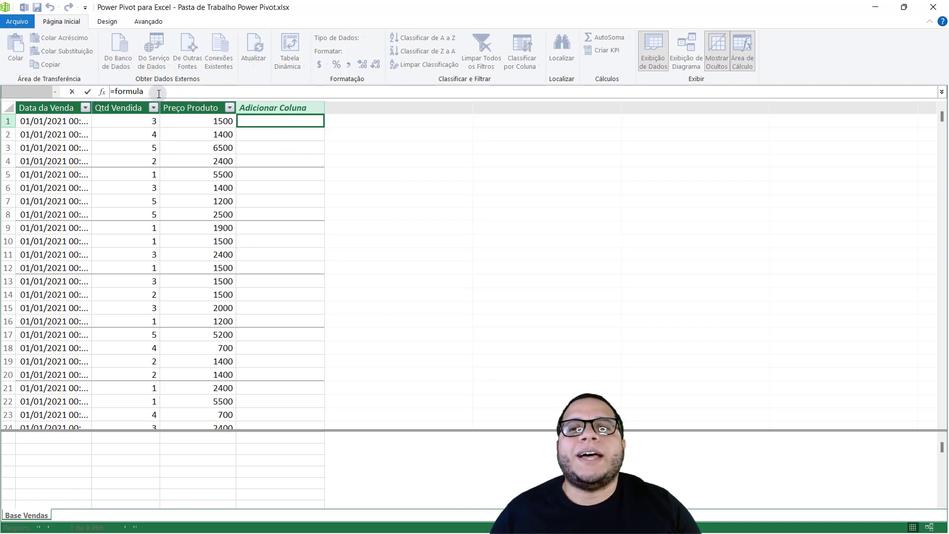
pyautogui.moveTo(146, 92); pyautogui.dragTo(78, 94)
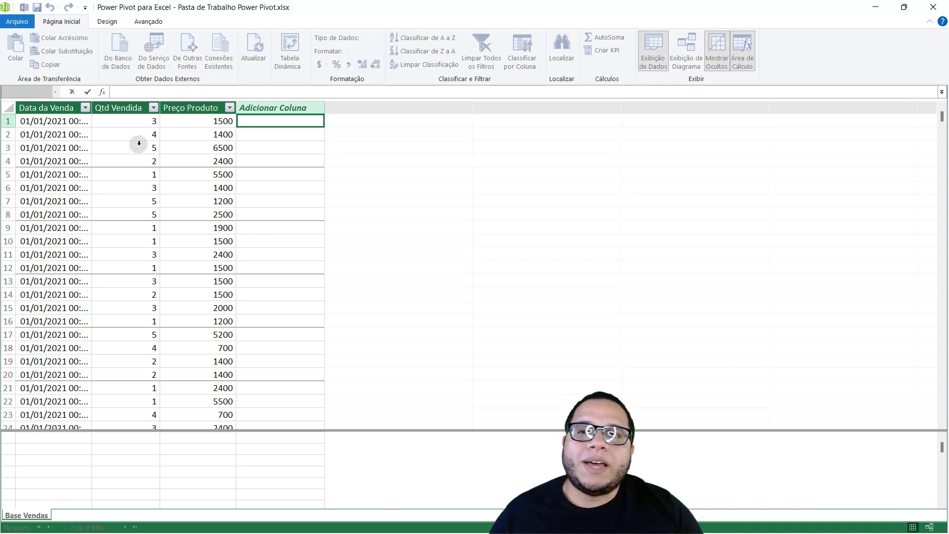
pyautogui.click(165, 171)
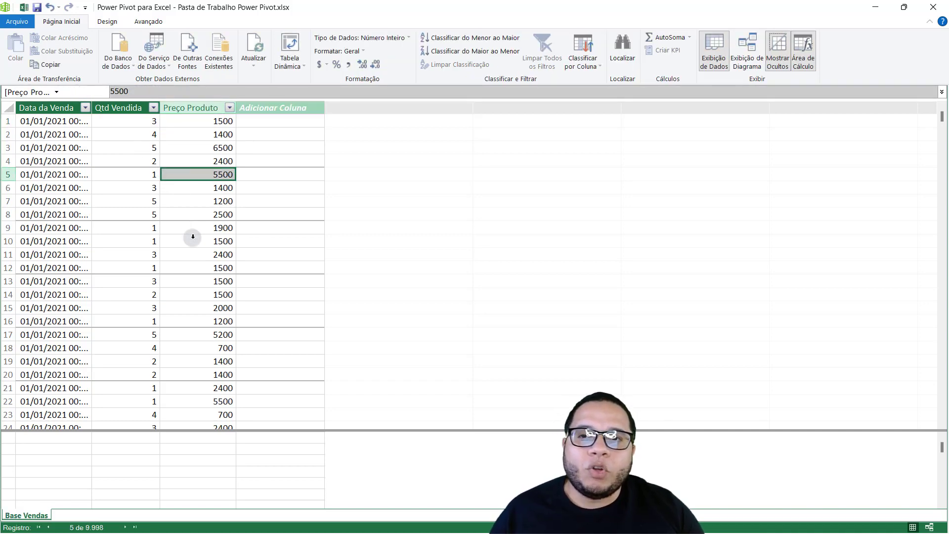
# Step: Examine the Qtd Vendida and Preço Produto values, including those in the first row of Base Vendas
pyautogui.click(193, 255)
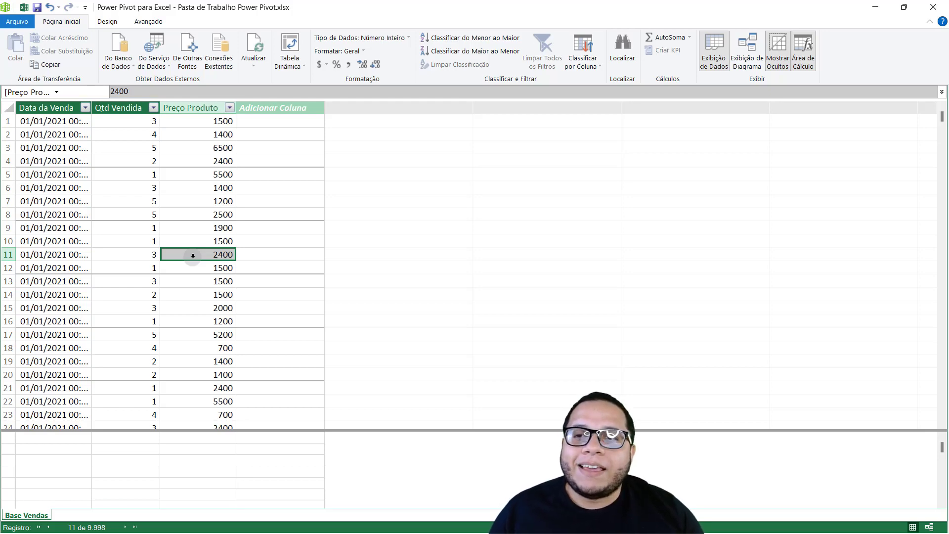
pyautogui.click(201, 201)
pyautogui.click(148, 121)
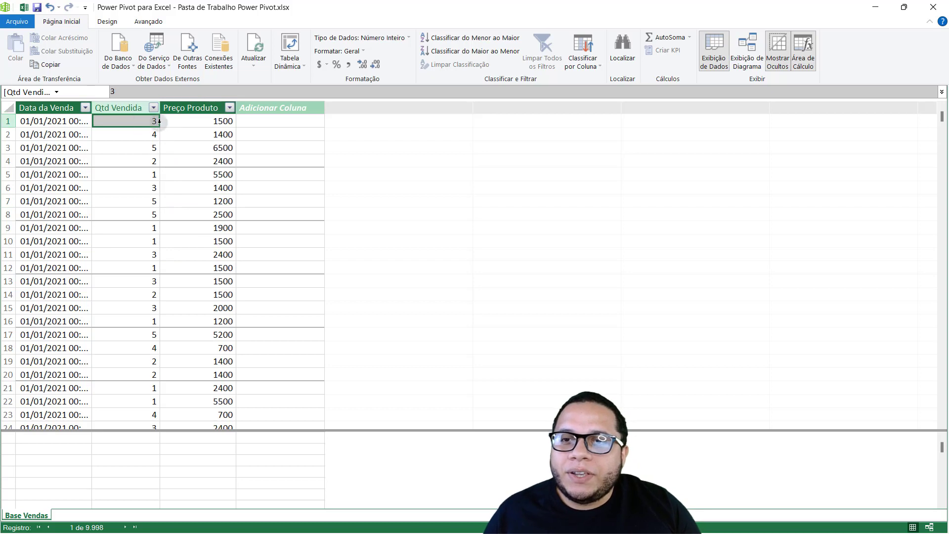
pyautogui.click(181, 124)
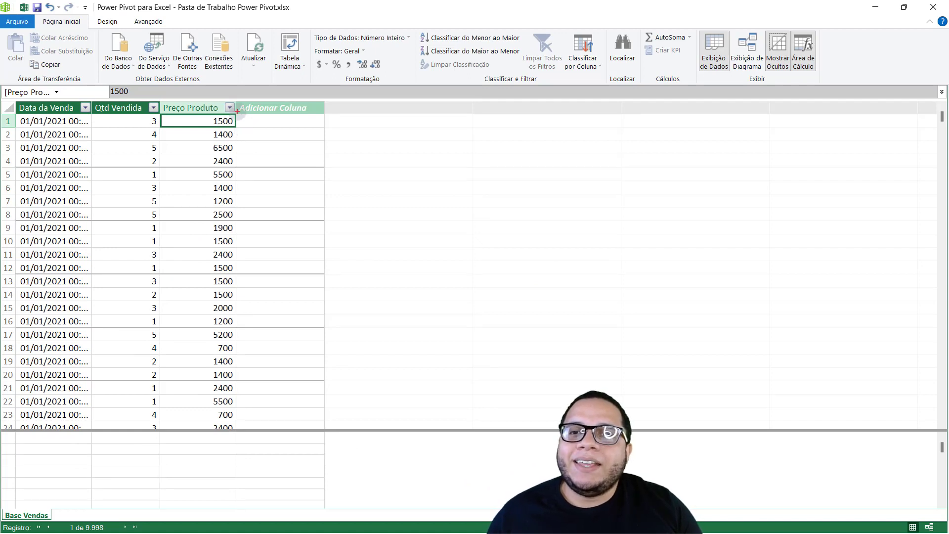
# Step: Examine the empty cells under Adicionar Coluna beside the first-row Qtd Vendida and Preço Produto values
pyautogui.moveTo(237, 111)
pyautogui.mouseDown()
pyautogui.moveTo(267, 126)
pyautogui.moveTo(328, 129)
pyautogui.mouseUp()
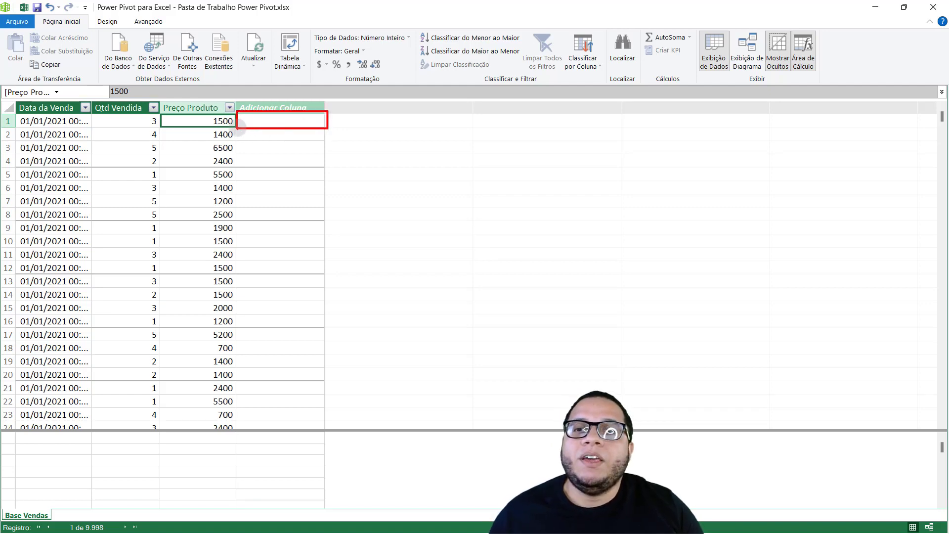
pyautogui.moveTo(239, 127); pyautogui.dragTo(330, 140)
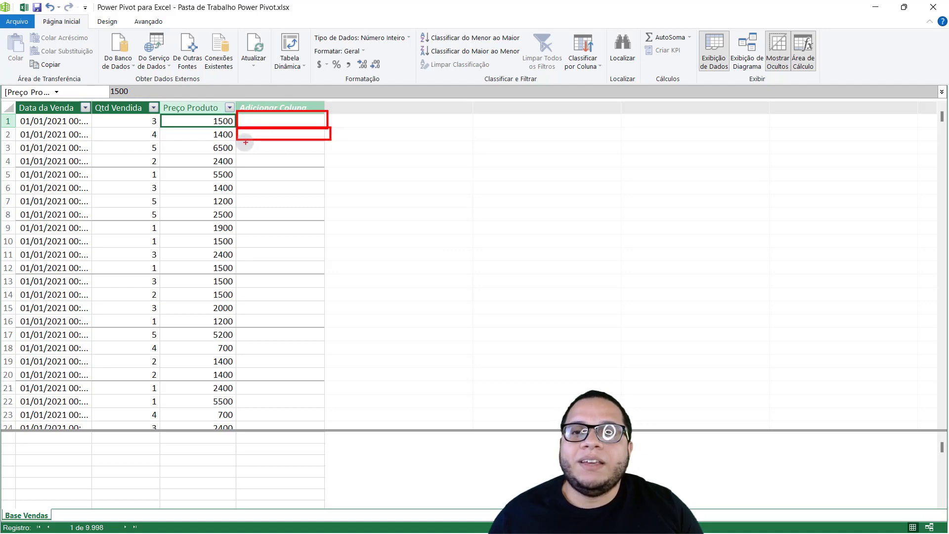
pyautogui.moveTo(235, 142); pyautogui.dragTo(329, 152)
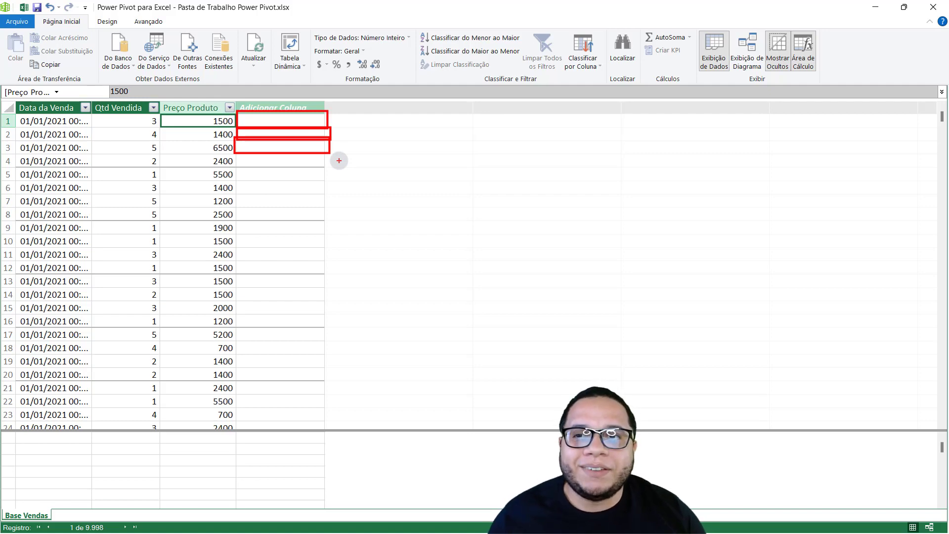
pyautogui.press('e')
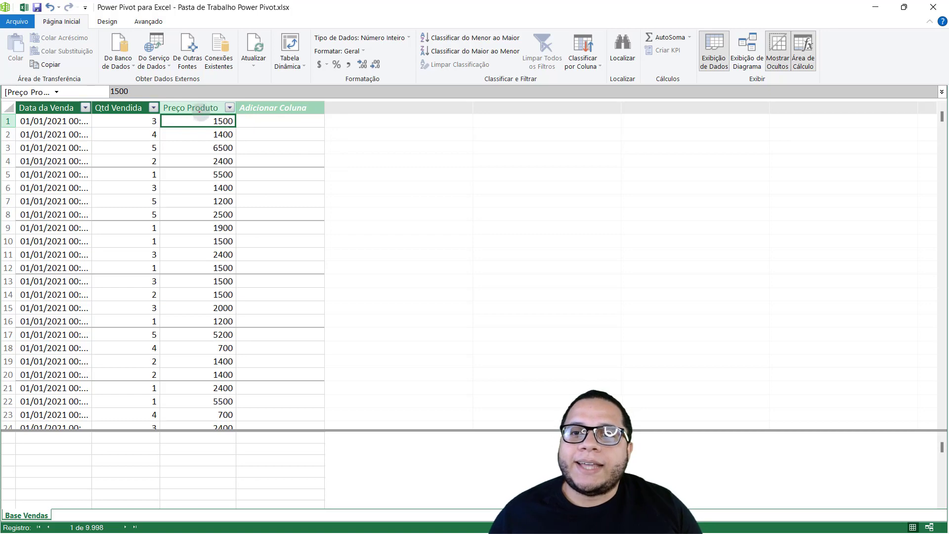
pyautogui.moveTo(198, 115); pyautogui.dragTo(246, 127)
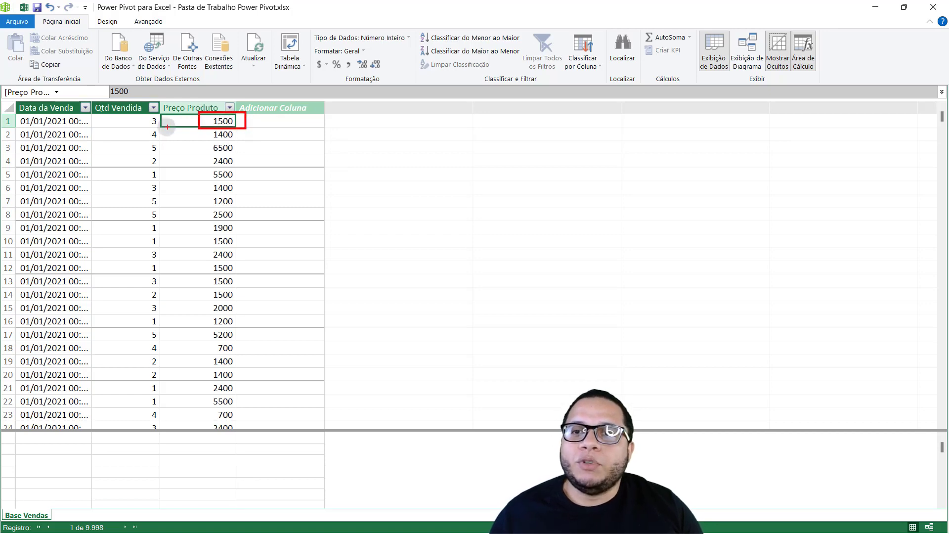
pyautogui.moveTo(140, 115); pyautogui.dragTo(171, 130)
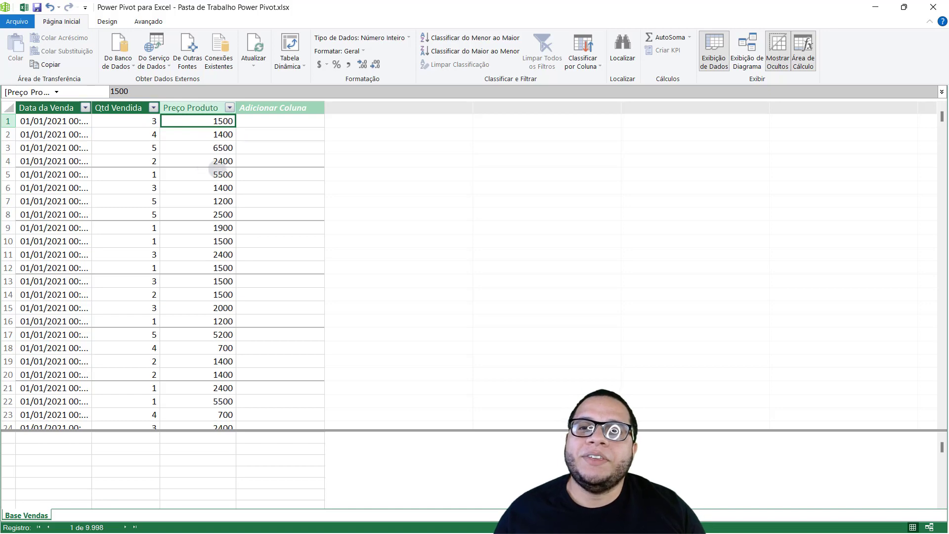
pyautogui.moveTo(237, 114); pyautogui.dragTo(325, 126)
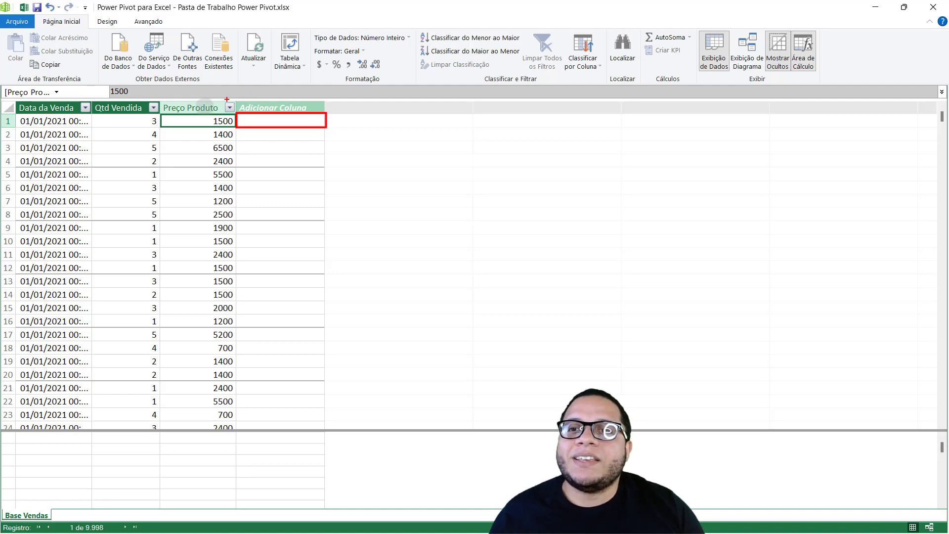
pyautogui.moveTo(142, 110)
pyautogui.mouseDown()
pyautogui.moveTo(164, 130)
pyautogui.moveTo(237, 128)
pyautogui.mouseUp()
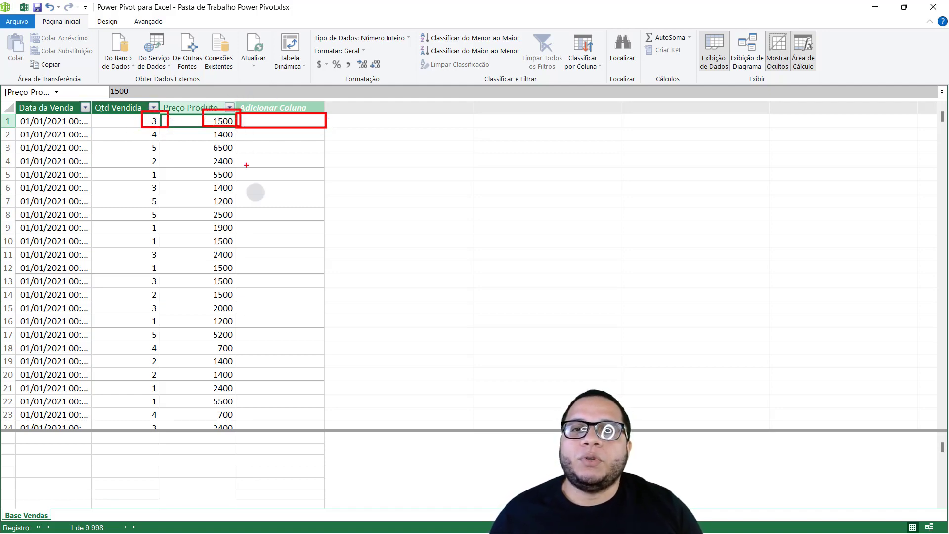
pyautogui.press('Escape')
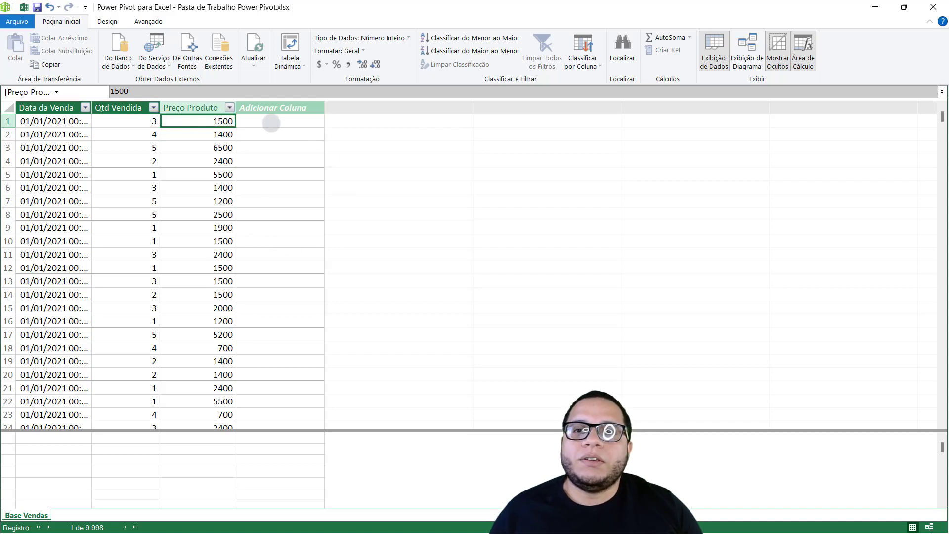
# Step: Add a new column named Faturamento to the Base Vendas table
pyautogui.doubleClick(267, 107)
pyautogui.press('capslock')
pyautogui.write('F')
pyautogui.press('capslock')
pyautogui.write('a')
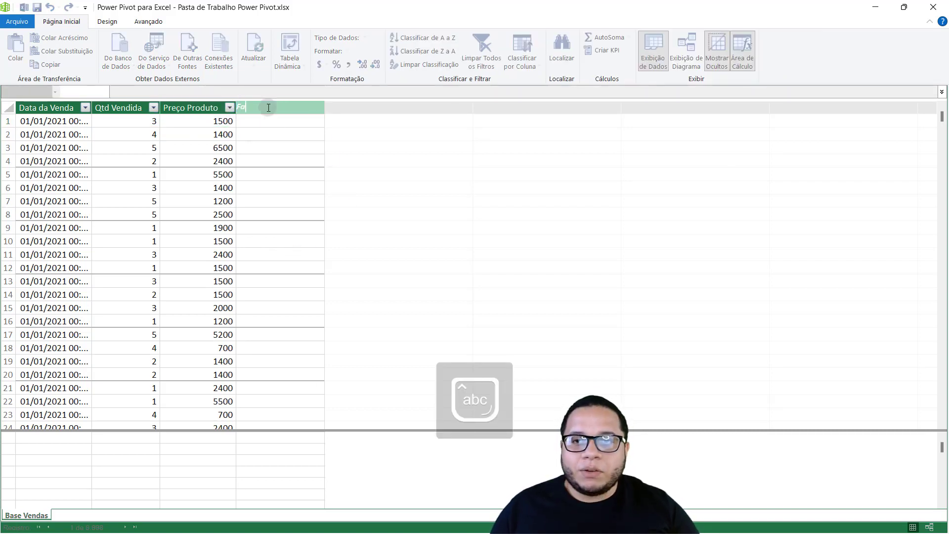
pyautogui.write('turamento')
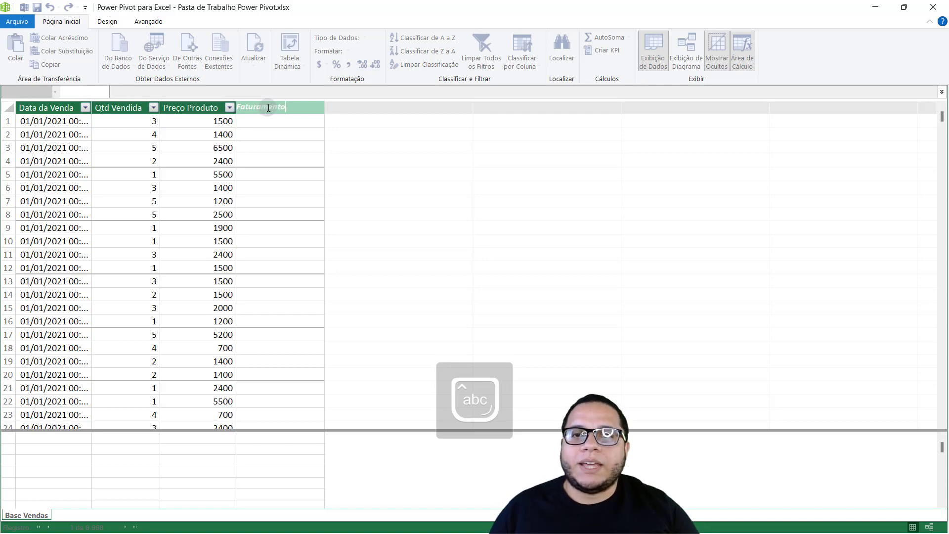
pyautogui.press('Return')
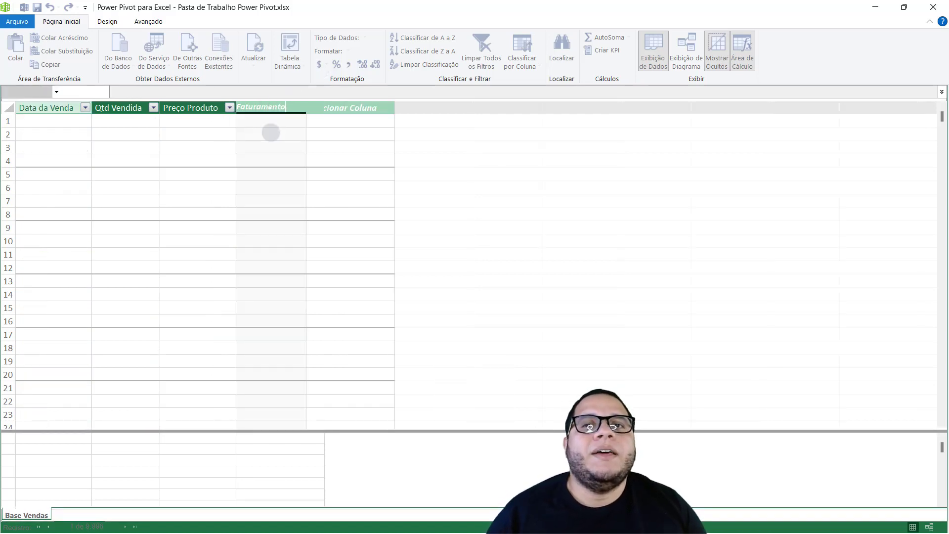
# Step: Begin a formula in the Faturamento column, checking the first row's Qtd Vendida and Preço Produto values as its factors
pyautogui.click(260, 122)
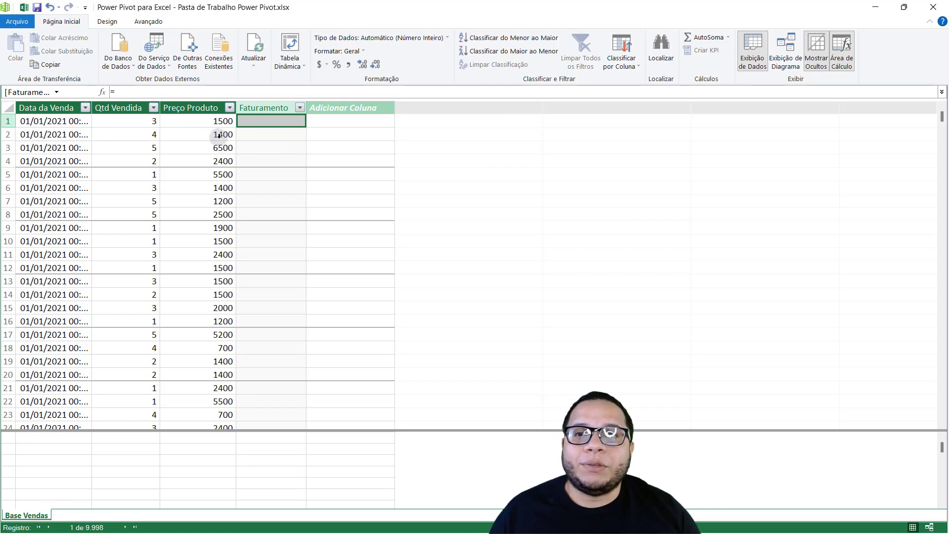
pyautogui.moveTo(126, 114)
pyautogui.mouseDown()
pyautogui.moveTo(161, 129)
pyautogui.moveTo(235, 111)
pyautogui.moveTo(238, 127)
pyautogui.mouseUp()
pyautogui.press('Escape')
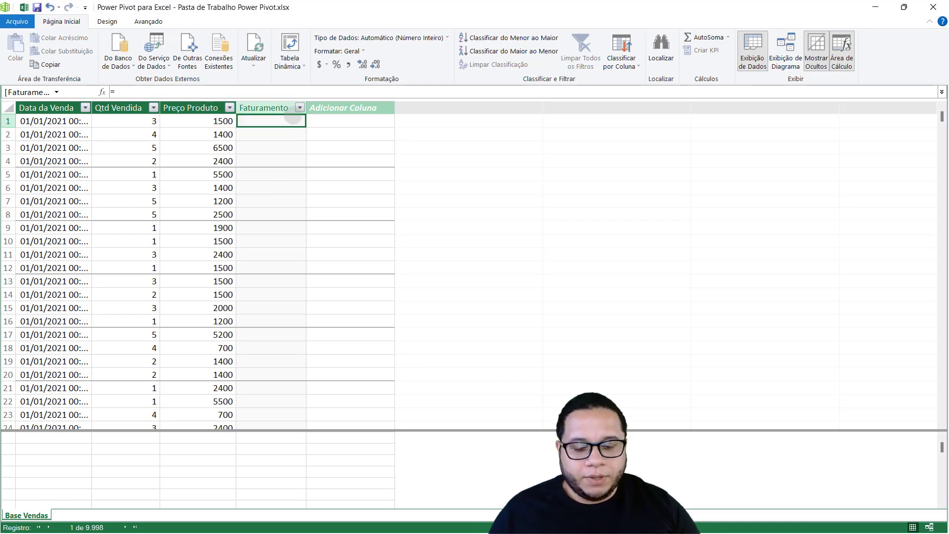
pyautogui.write('=')
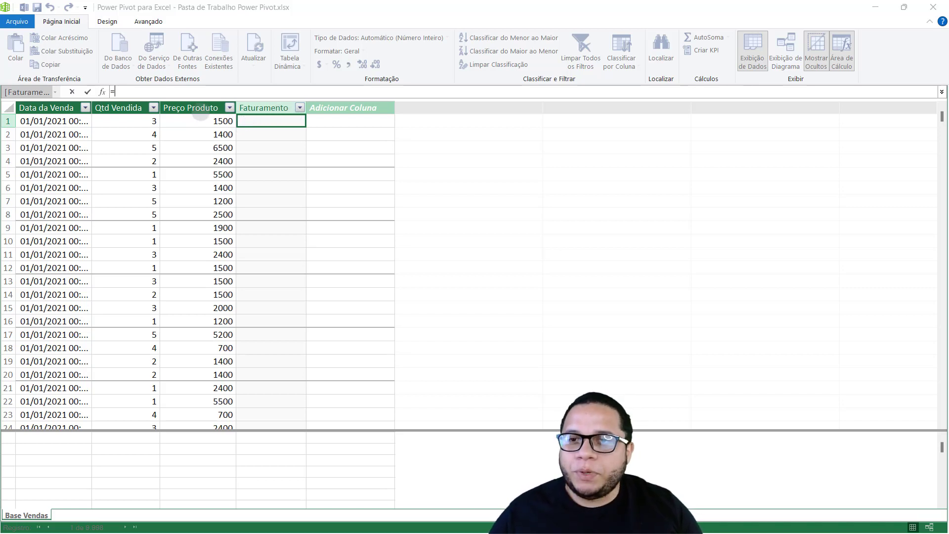
pyautogui.moveTo(135, 114); pyautogui.dragTo(163, 128)
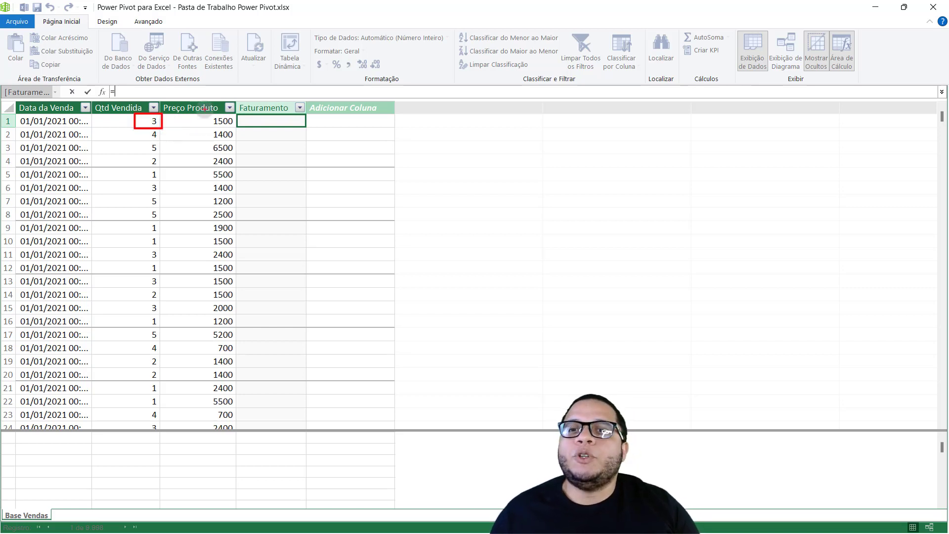
pyautogui.moveTo(204, 110); pyautogui.dragTo(238, 131)
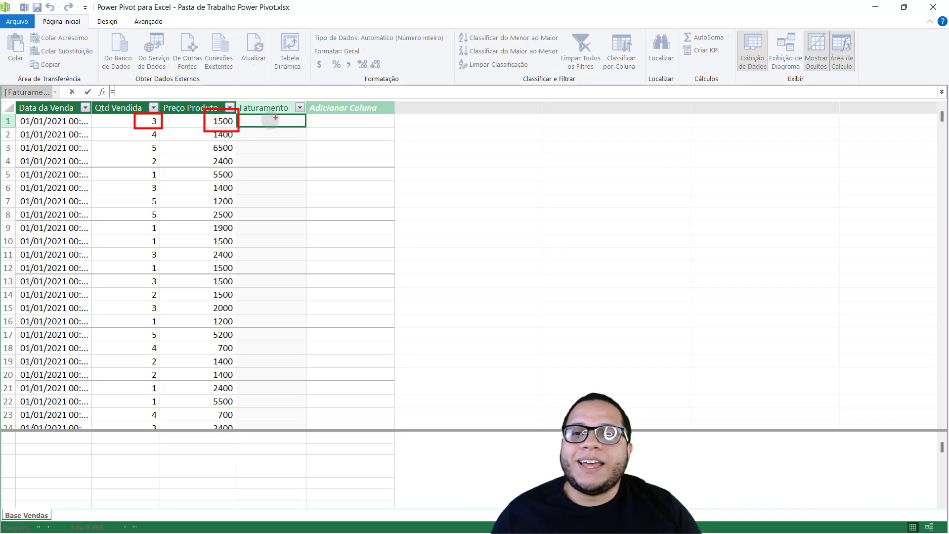
pyautogui.press('Escape')
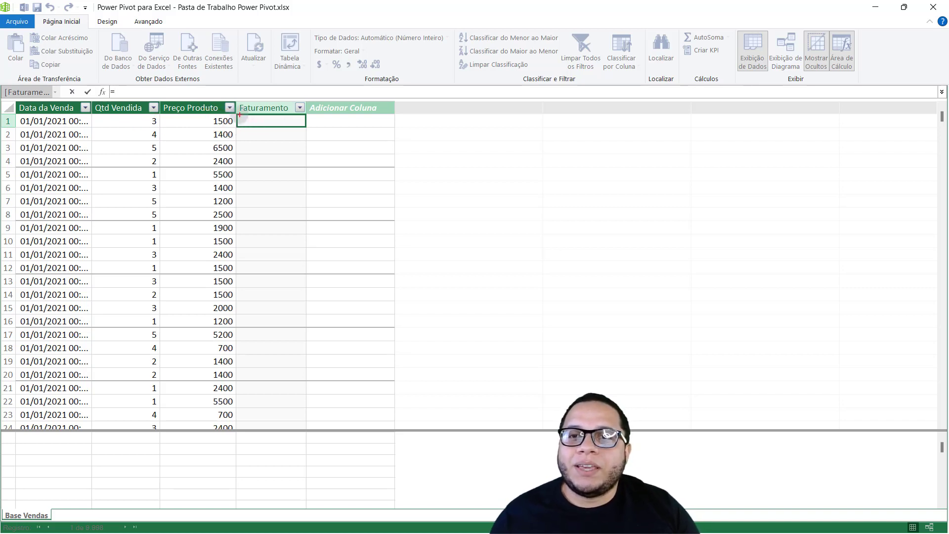
pyautogui.moveTo(236, 113); pyautogui.dragTo(309, 128)
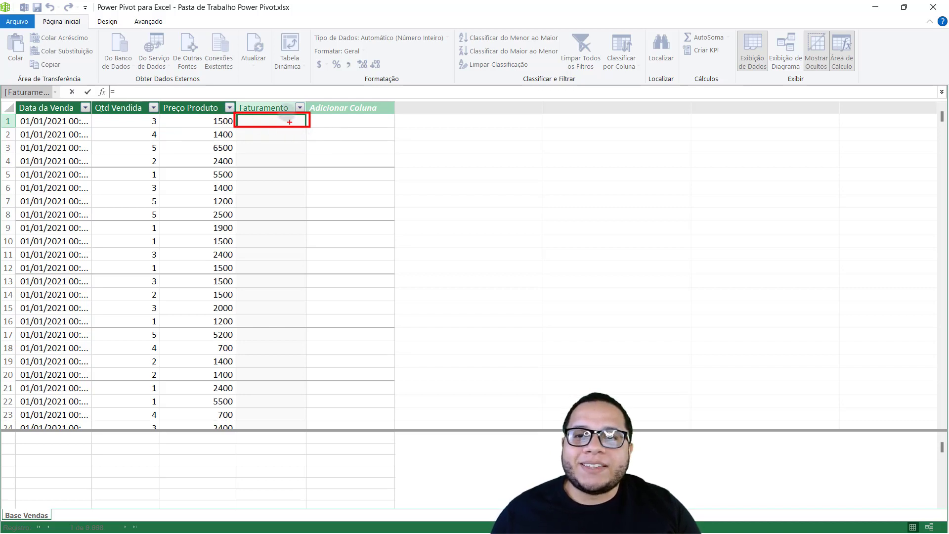
pyautogui.moveTo(267, 425)
pyautogui.mouseDown()
pyautogui.moveTo(277, 366)
pyautogui.moveTo(267, 134)
pyautogui.mouseUp()
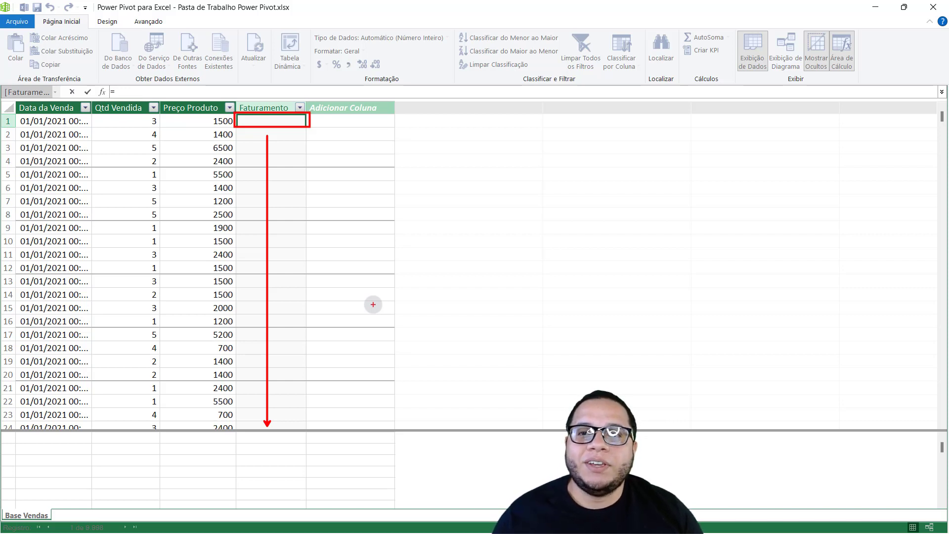
pyautogui.press('Escape')
# Step: Insert the 'Base Vendas'[Qtd Vendida] column reference as the first factor of the Faturamento formula
pyautogui.write('=')
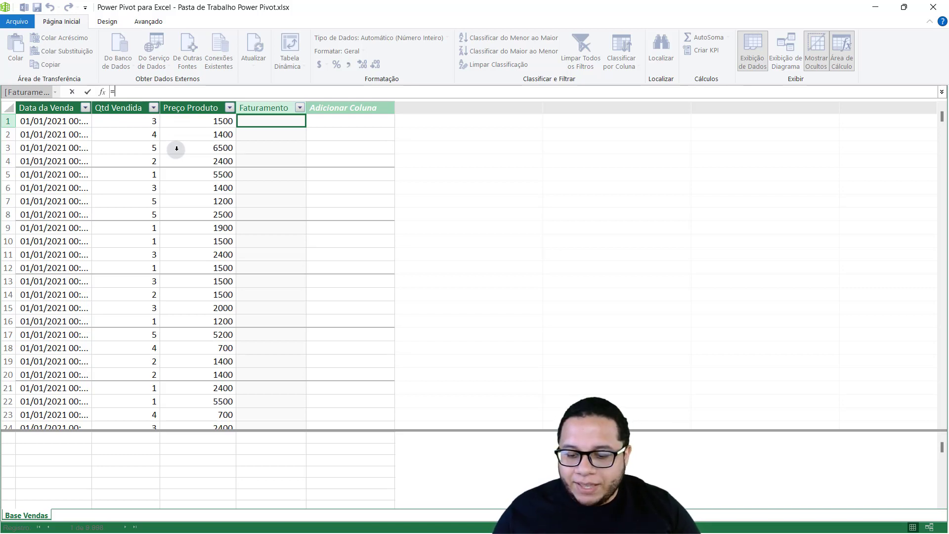
pyautogui.write('qtd')
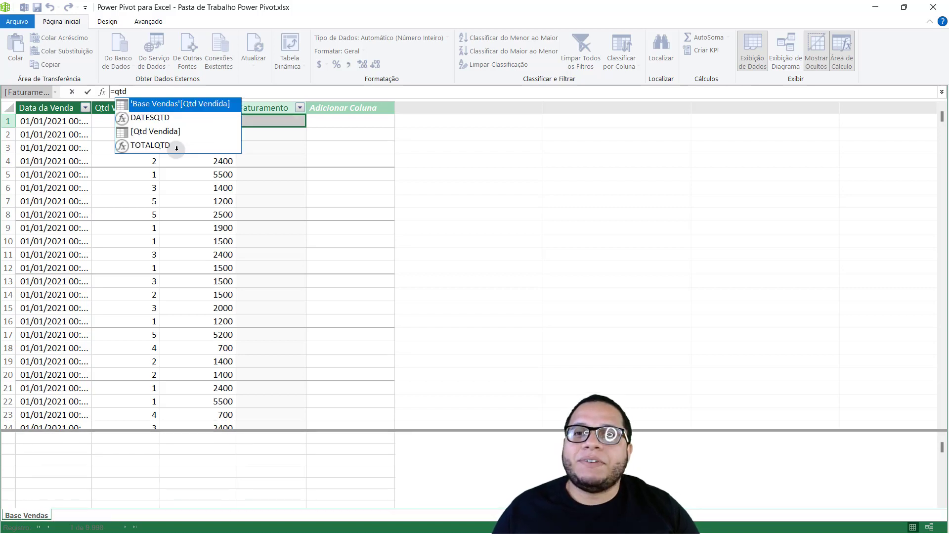
pyautogui.hotkey('ctrl', '2')
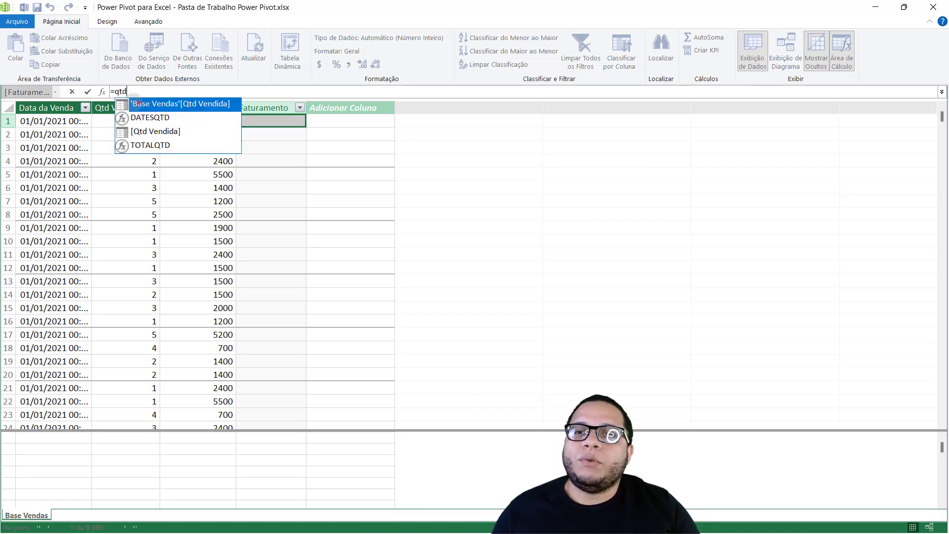
pyautogui.moveTo(116, 92); pyautogui.dragTo(247, 115)
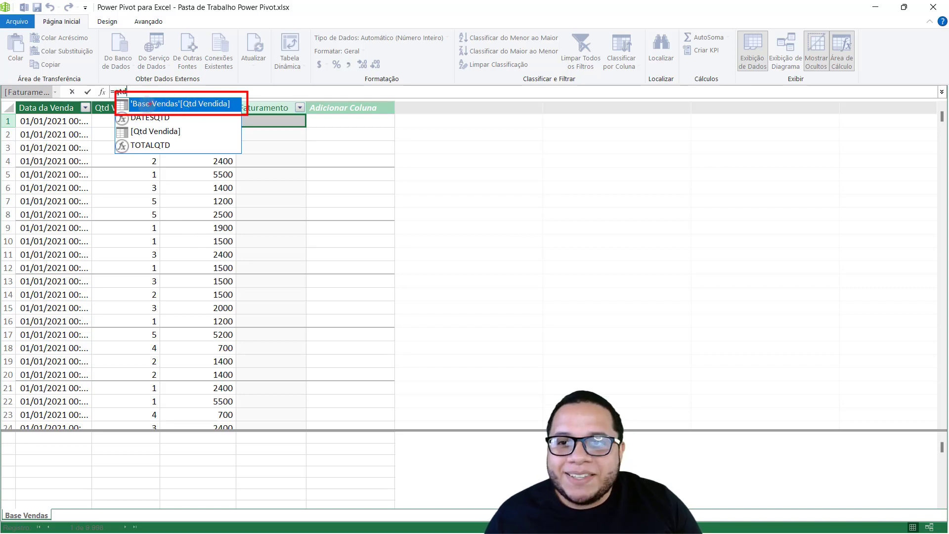
pyautogui.moveTo(106, 123); pyautogui.dragTo(191, 144)
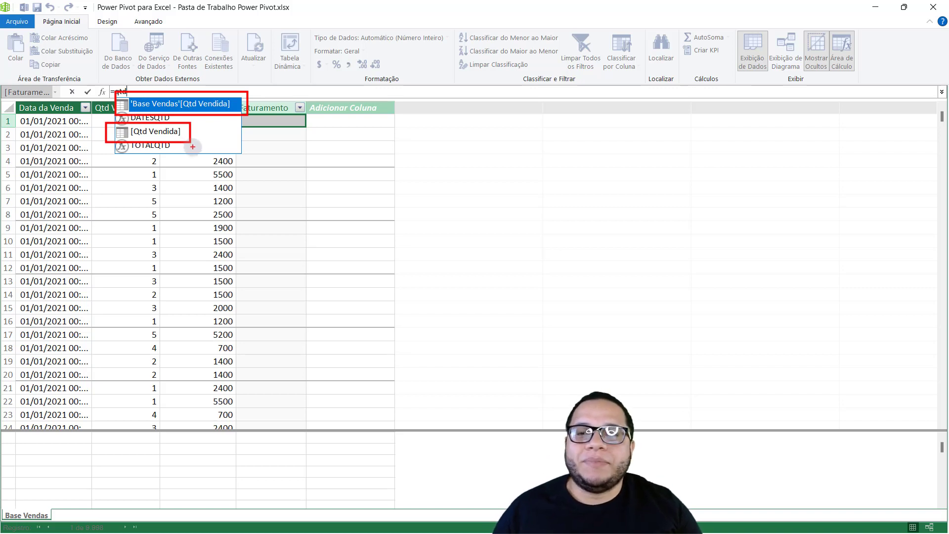
pyautogui.press('Escape')
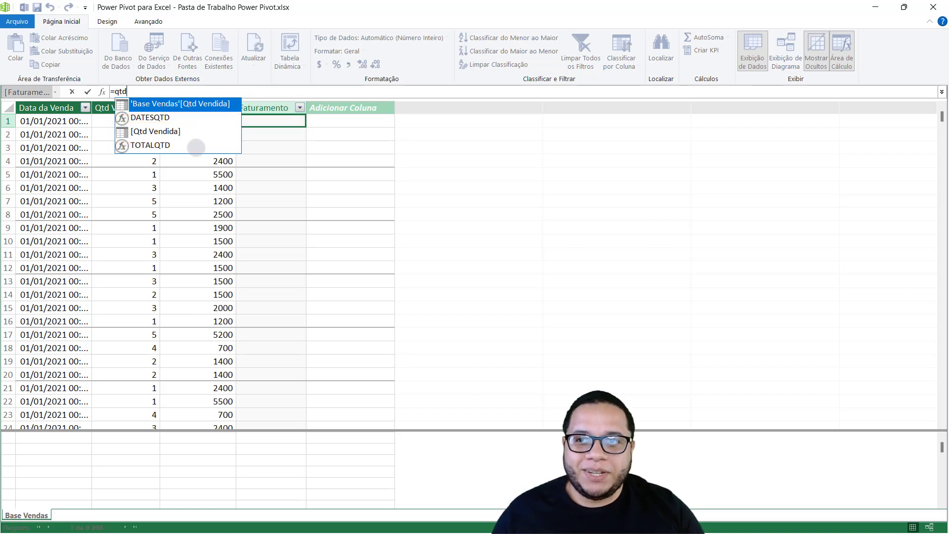
pyautogui.doubleClick(191, 105)
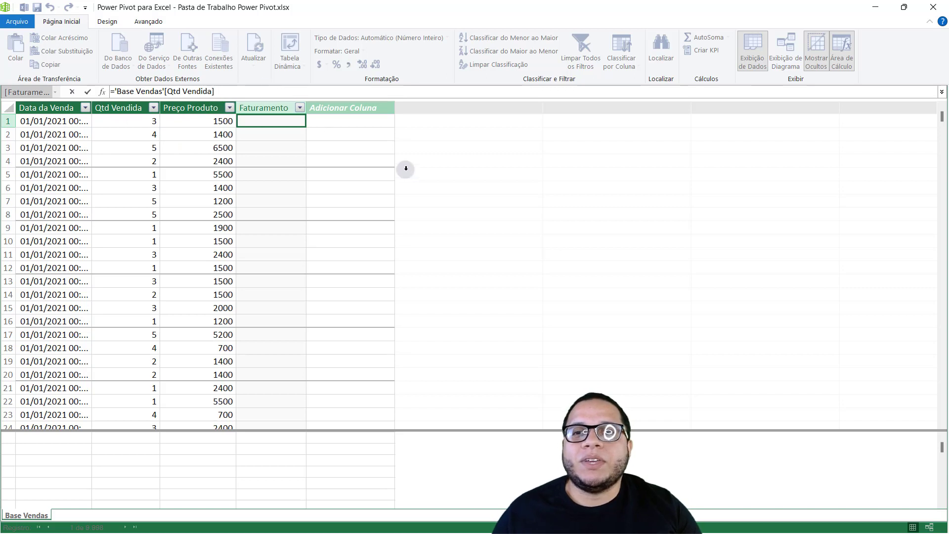
# Step: Multiply the Faturamento formula's quantity reference by the 'Base Vendas'[Preço Produto] column
pyautogui.write('*')
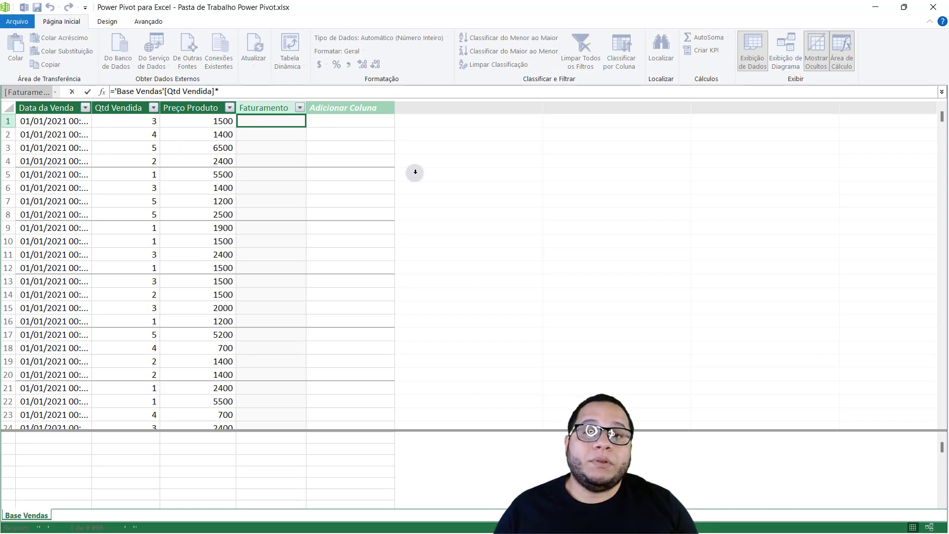
pyautogui.write('preç')
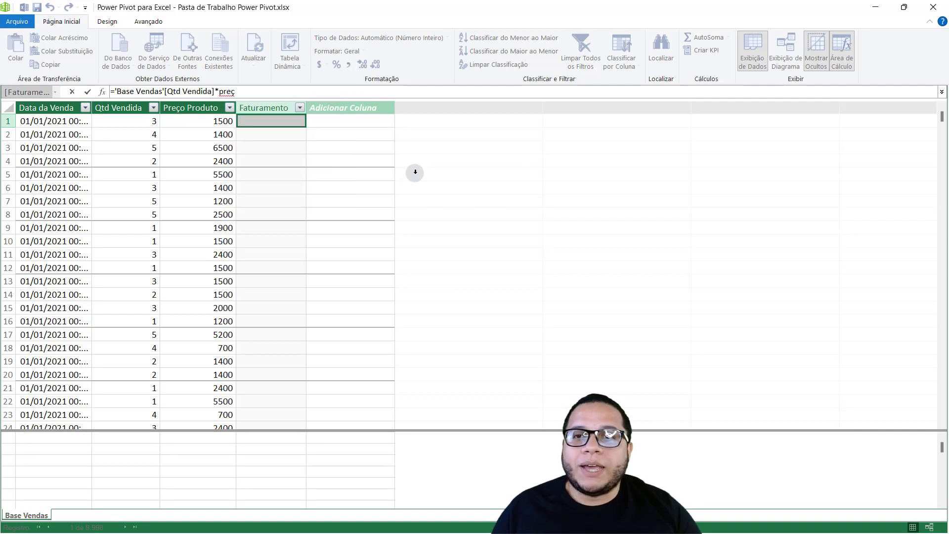
pyautogui.press('BackSpace')
pyautogui.write('c')
pyautogui.press('BackSpace')
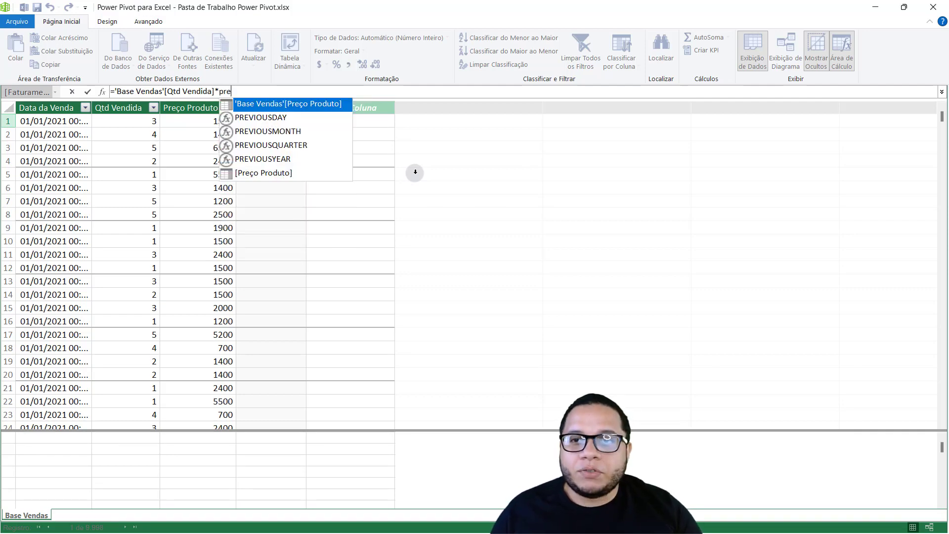
pyautogui.doubleClick(301, 107)
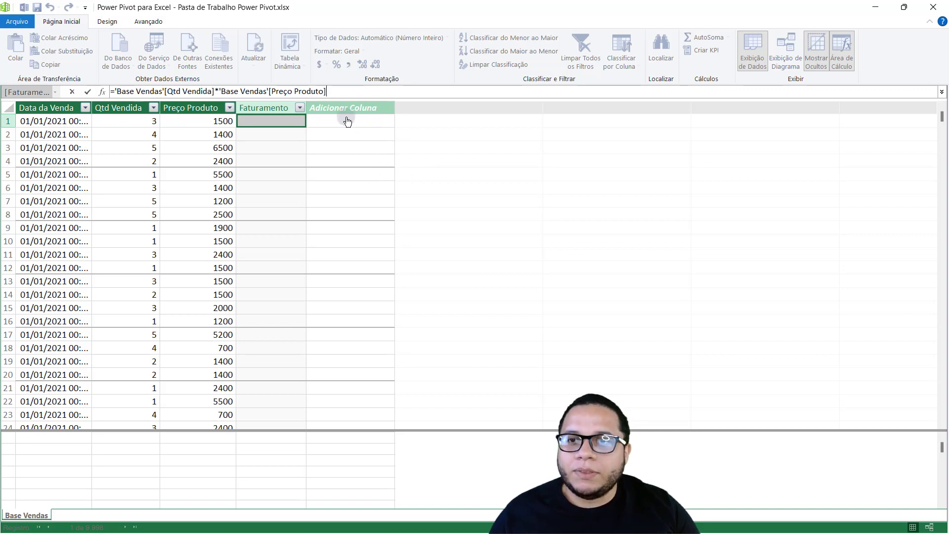
# Step: Enlarge the formula text and heighten the formula bar to show it in full, and commit the Faturamento formula
pyautogui.keyDown('ctrl'); pyautogui.scroll(4, 316, 92); pyautogui.keyUp('ctrl')
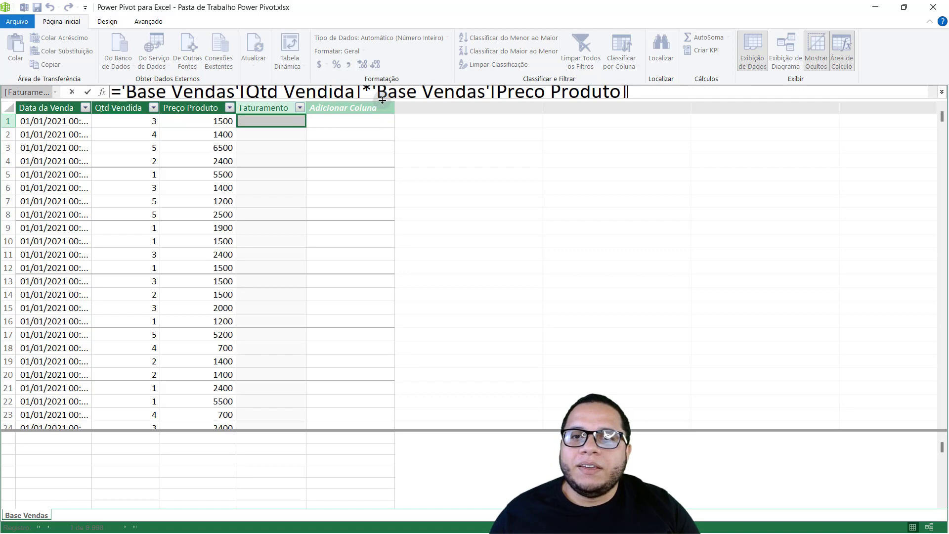
pyautogui.moveTo(380, 98); pyautogui.dragTo(381, 120)
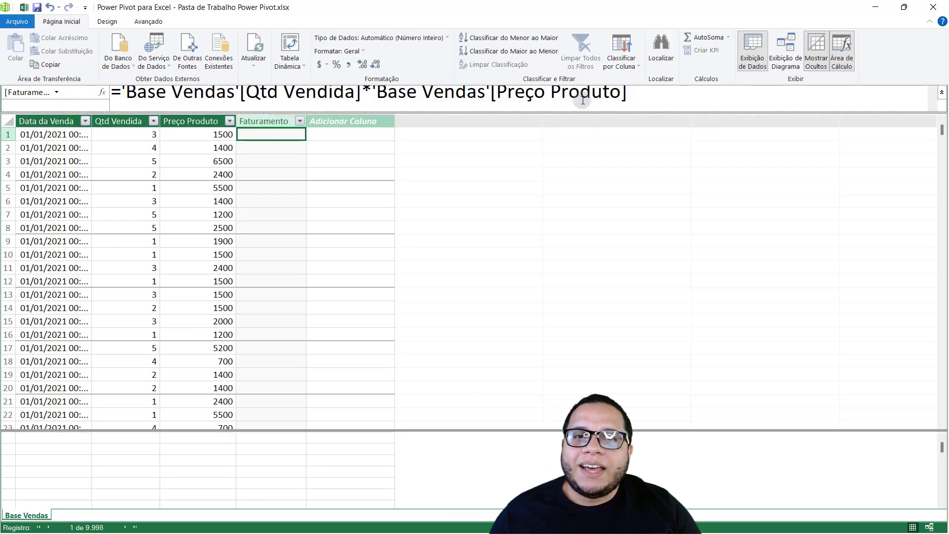
pyautogui.moveTo(578, 114); pyautogui.dragTo(579, 128)
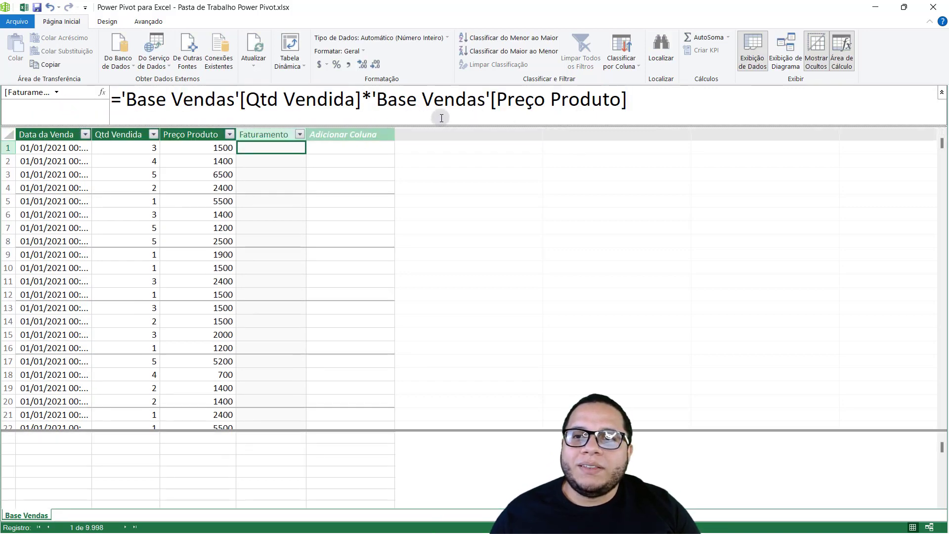
pyautogui.click(676, 96)
pyautogui.press('Return')
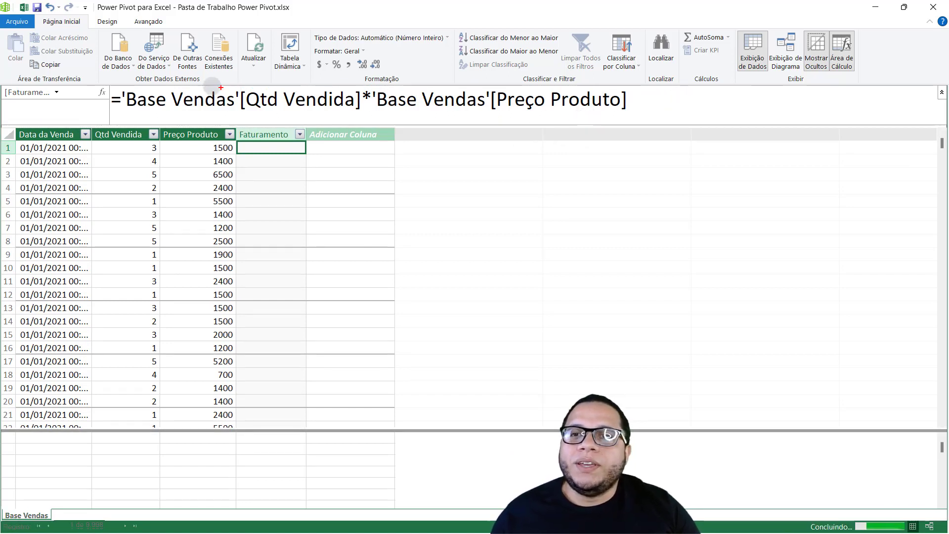
# Step: Examine the table and column references in the Faturamento formula and the calculated results in several rows
pyautogui.moveTo(115, 81)
pyautogui.mouseDown()
pyautogui.moveTo(136, 108)
pyautogui.moveTo(198, 126)
pyautogui.moveTo(239, 117)
pyautogui.mouseUp()
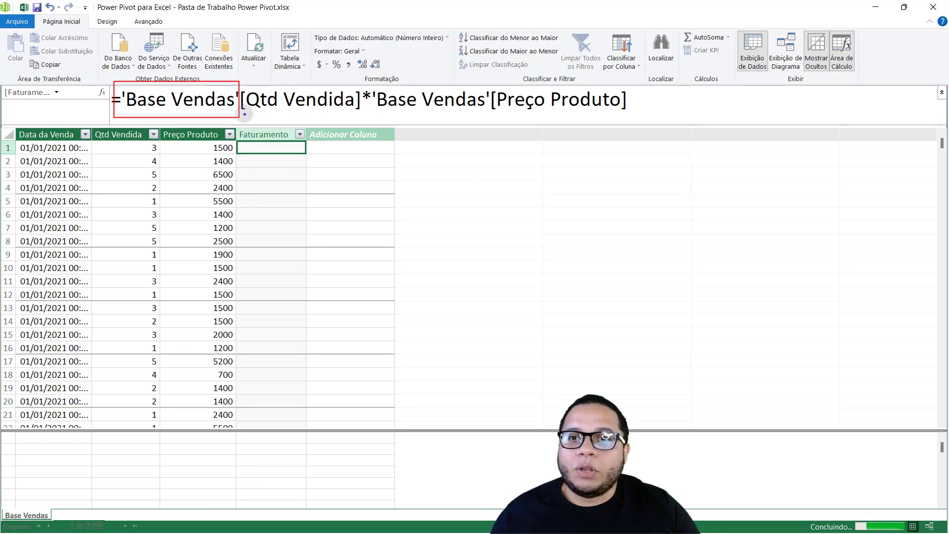
pyautogui.moveTo(244, 114); pyautogui.dragTo(365, 114)
pyautogui.hotkey('ctrl', 'z')
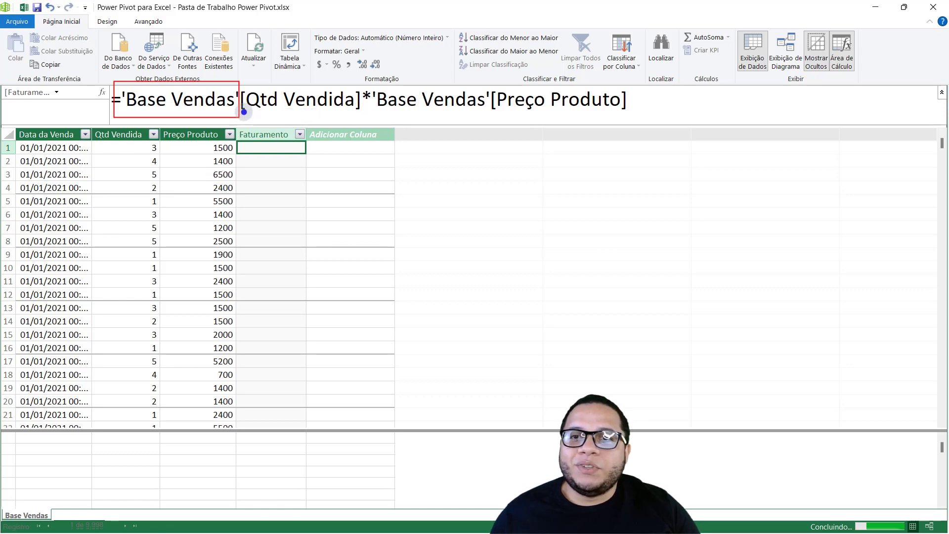
pyautogui.moveTo(242, 112); pyautogui.dragTo(366, 118)
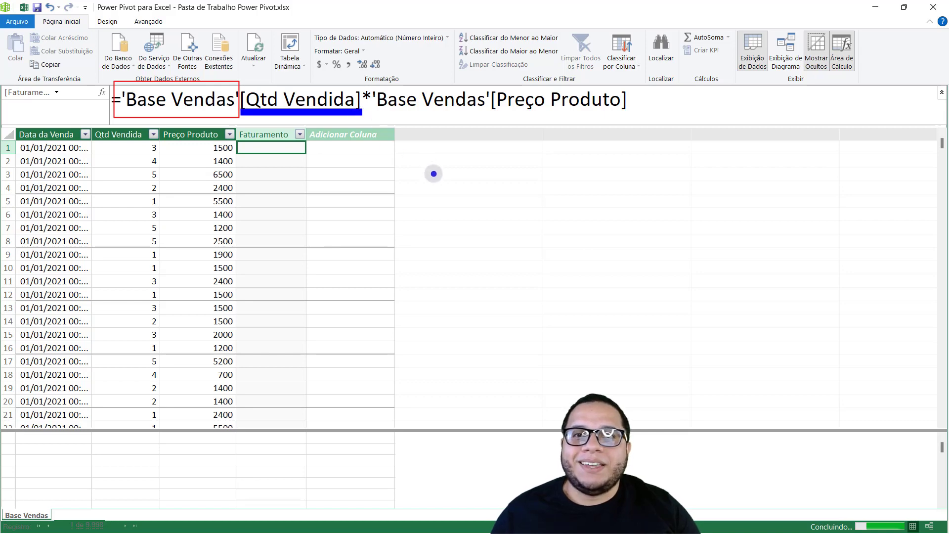
pyautogui.press('Escape')
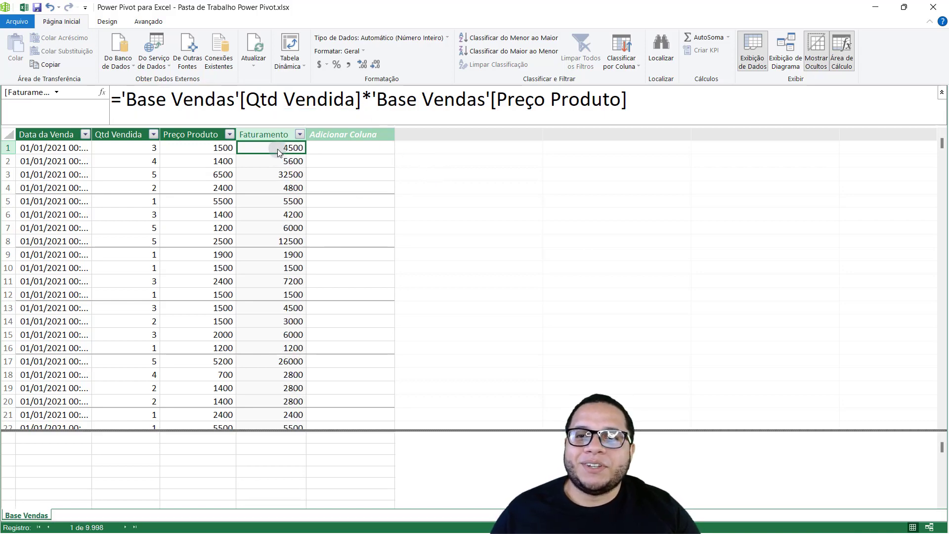
pyautogui.click(335, 109)
pyautogui.press('Escape')
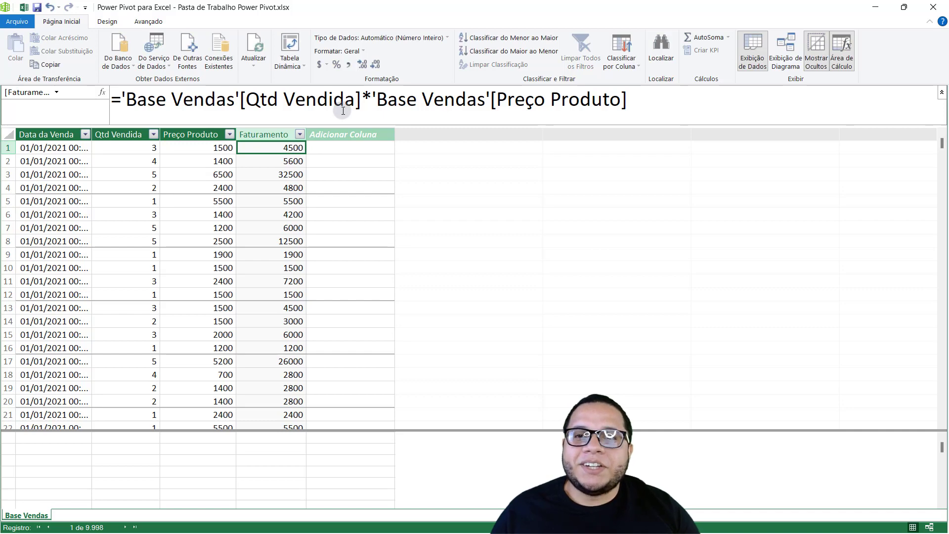
pyautogui.click(276, 173)
pyautogui.click(286, 215)
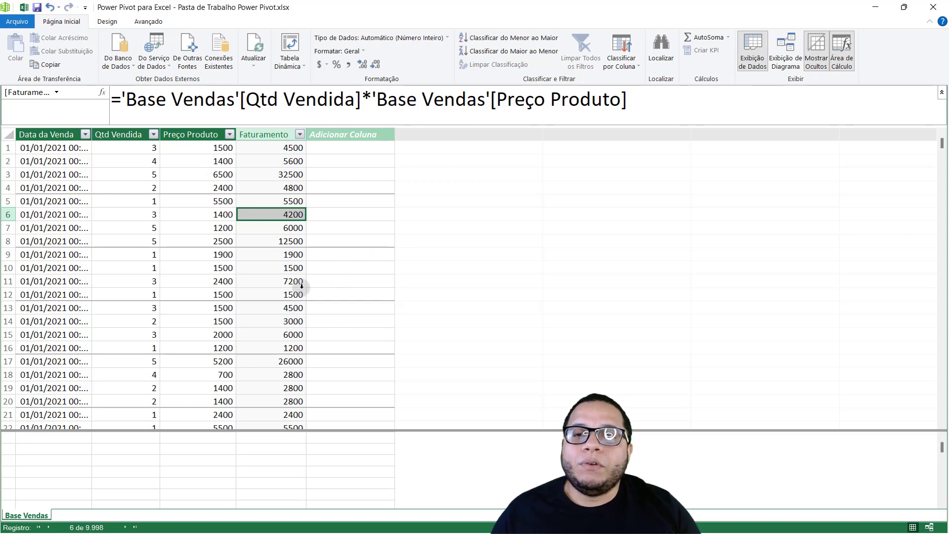
pyautogui.click(289, 293)
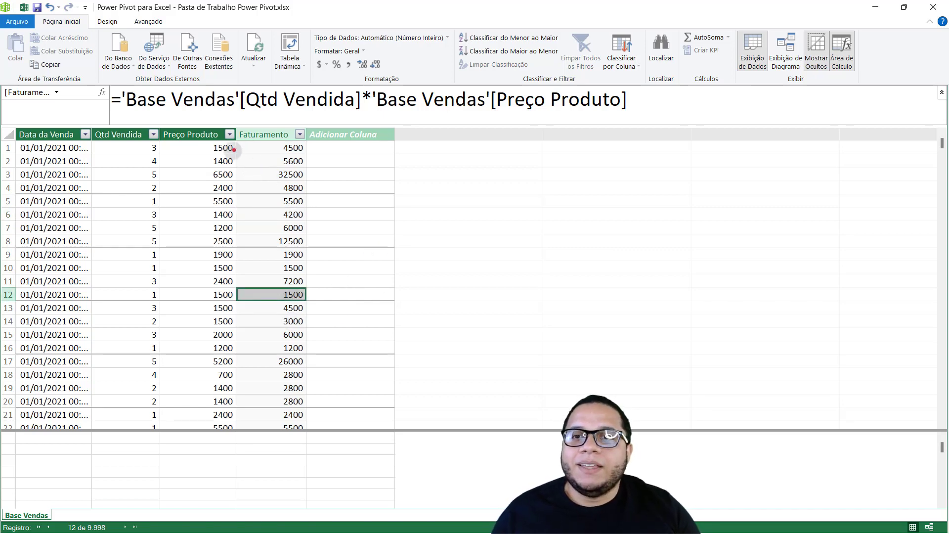
# Step: Check the first row's Faturamento against its Qtd Vendida and Preço Produto, and review the rest of the calculated column
pyautogui.moveTo(140, 139)
pyautogui.mouseDown()
pyautogui.moveTo(167, 154)
pyautogui.moveTo(235, 147)
pyautogui.moveTo(194, 154)
pyautogui.mouseUp()
pyautogui.moveTo(273, 131); pyautogui.dragTo(311, 157)
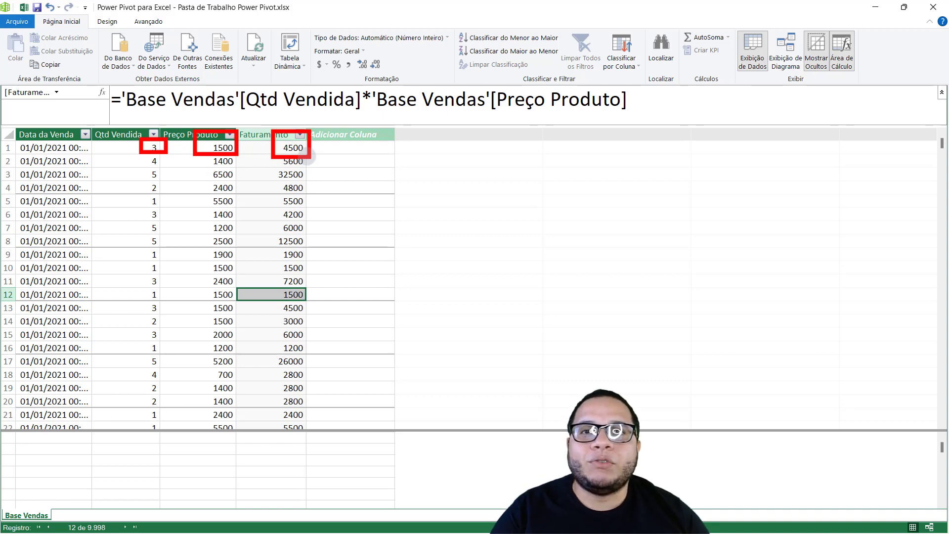
pyautogui.press('Escape')
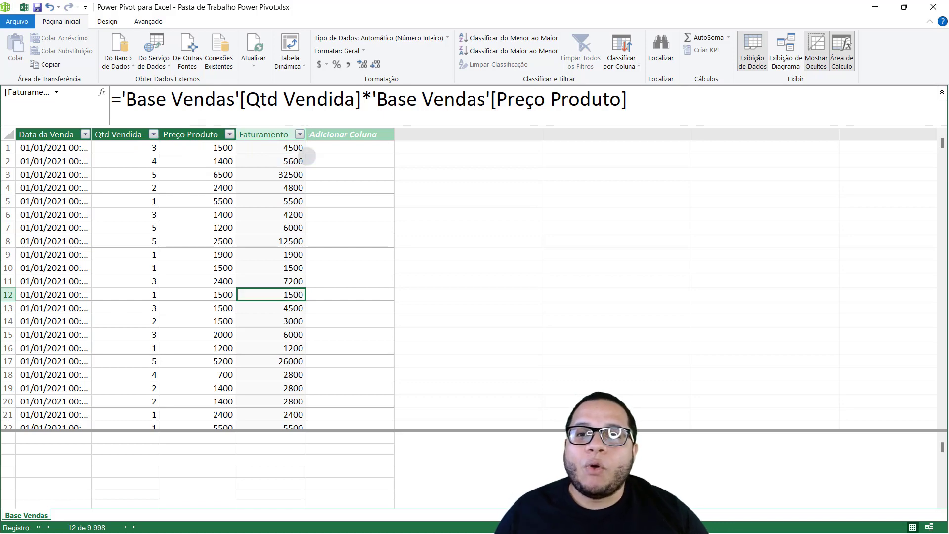
pyautogui.moveTo(221, 117); pyautogui.dragTo(323, 457)
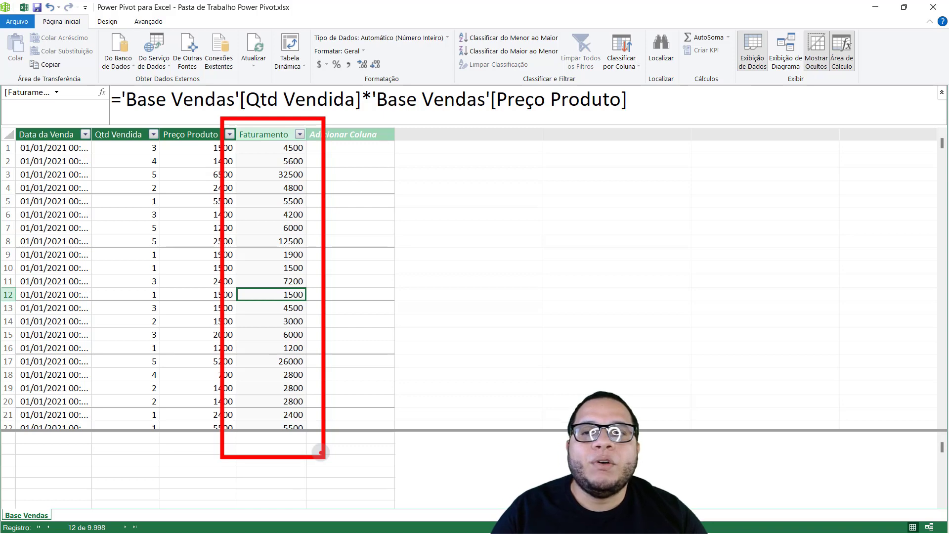
pyautogui.press('Escape')
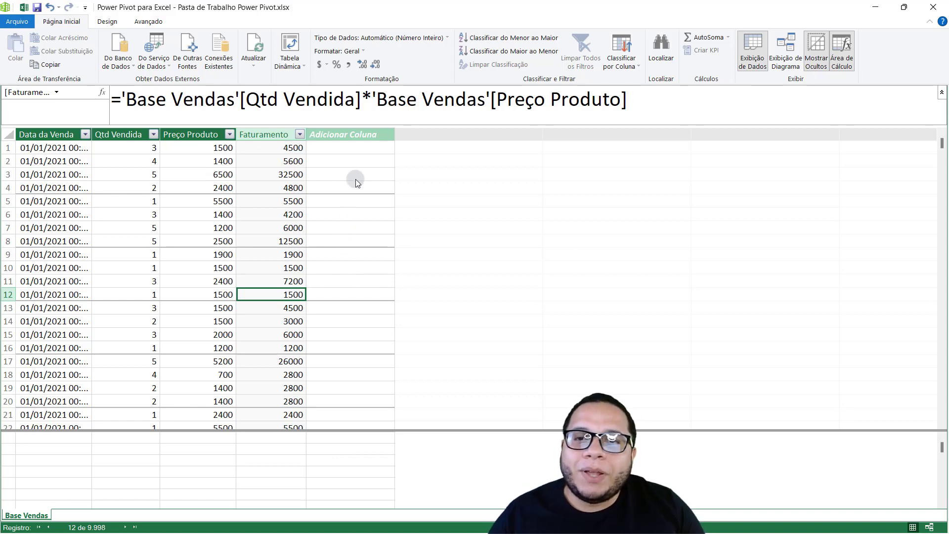
pyautogui.click(351, 147)
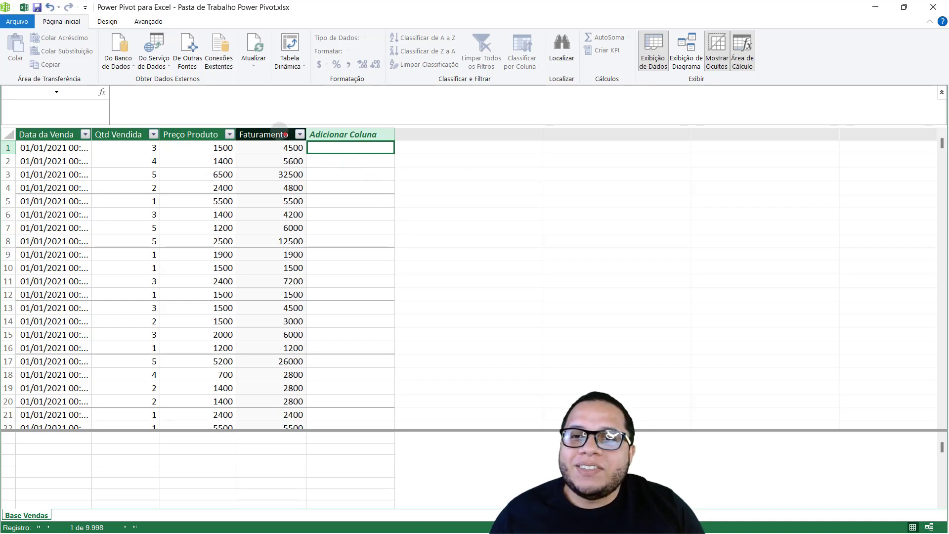
pyautogui.moveTo(265, 137); pyautogui.dragTo(308, 156)
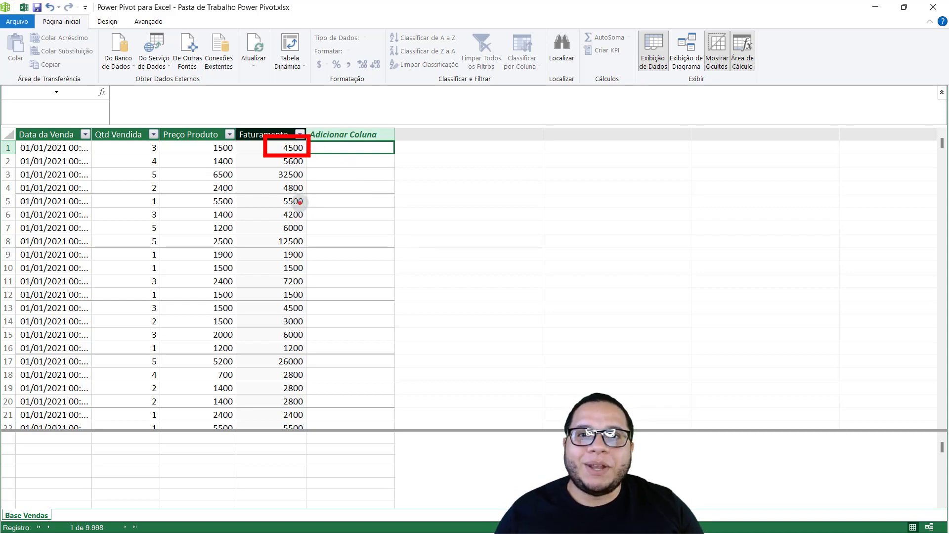
pyautogui.press('Escape')
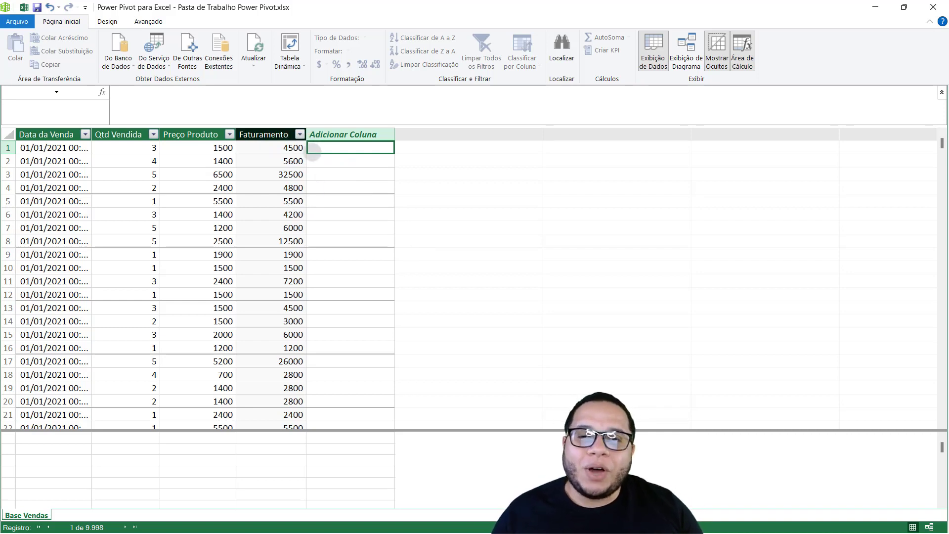
pyautogui.hotkey('ctrl', '2')
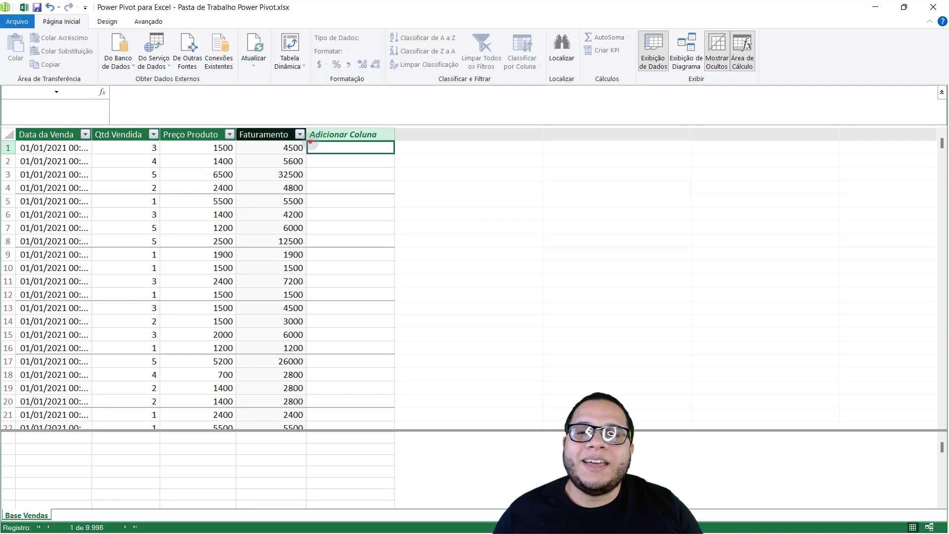
pyautogui.moveTo(310, 140); pyautogui.dragTo(402, 153)
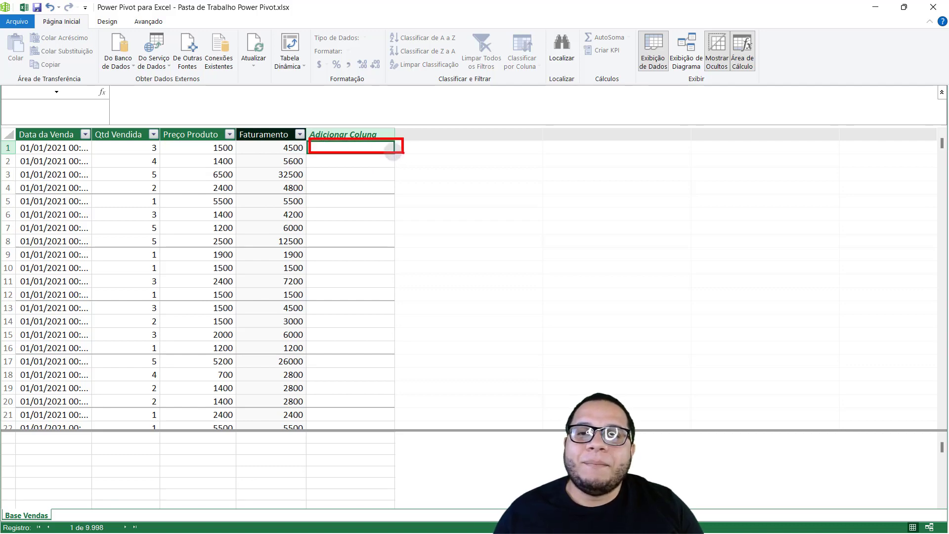
pyautogui.moveTo(308, 153); pyautogui.dragTo(406, 166)
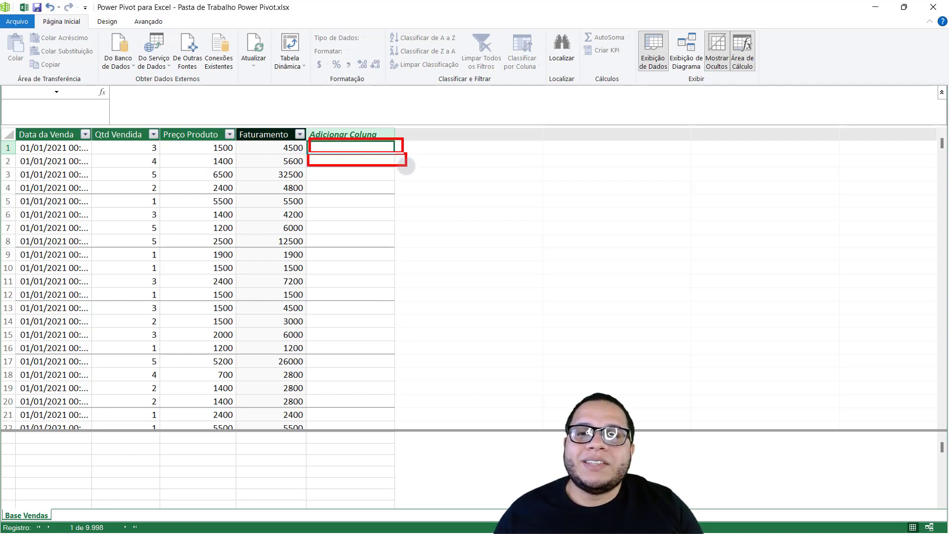
pyautogui.moveTo(306, 167); pyautogui.dragTo(410, 181)
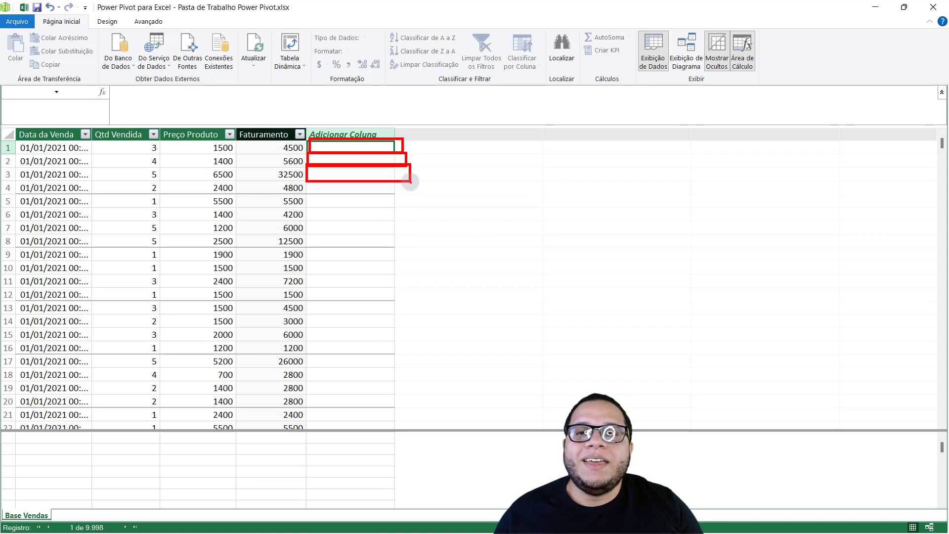
pyautogui.press('Escape')
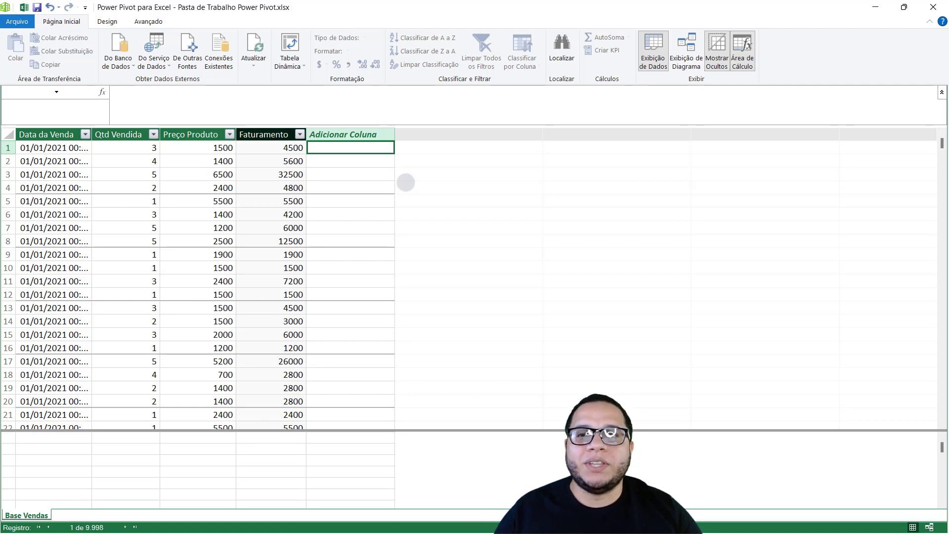
pyautogui.click(341, 162)
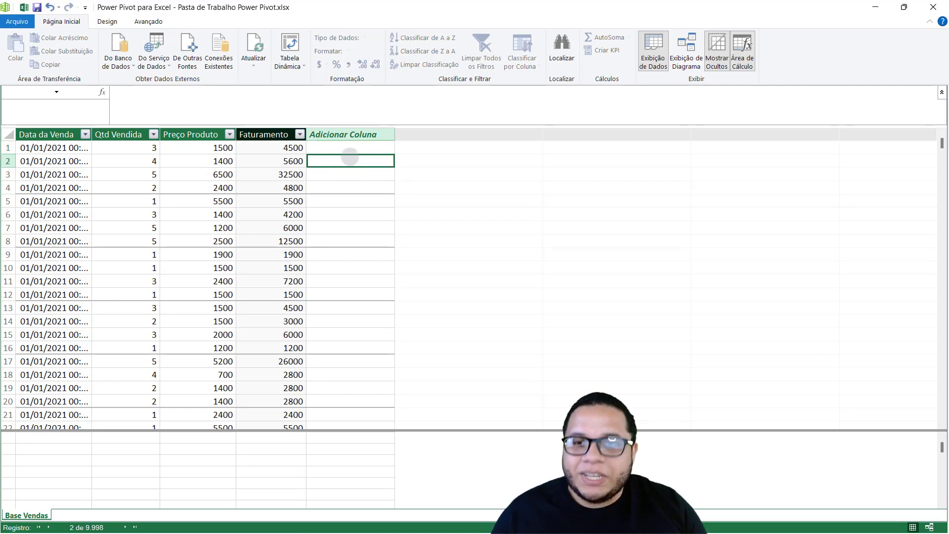
pyautogui.moveTo(305, 118); pyautogui.dragTo(388, 147)
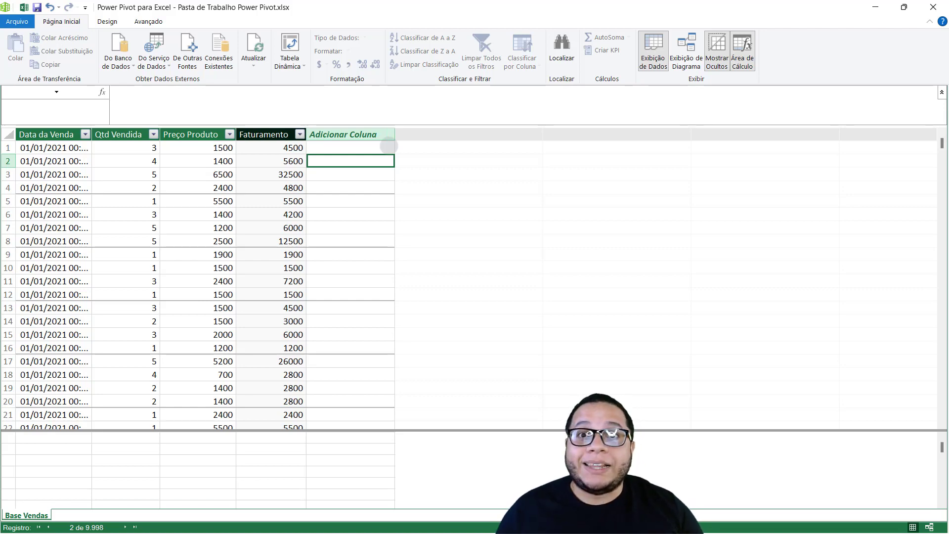
# Step: Switch to the Excel workbook and start a new Power Pivot measure
pyautogui.hotkey('alt', 'Tab')
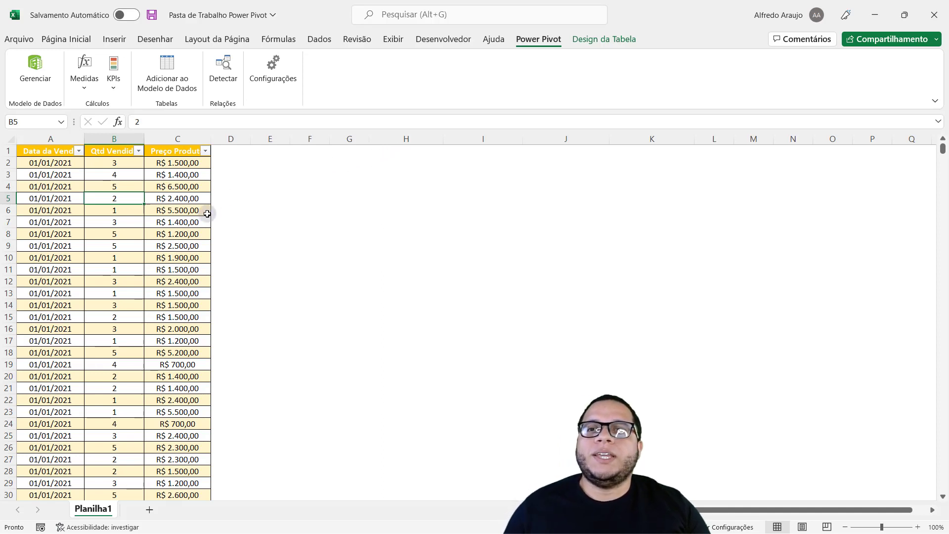
pyautogui.moveTo(507, 18); pyautogui.dragTo(566, 67)
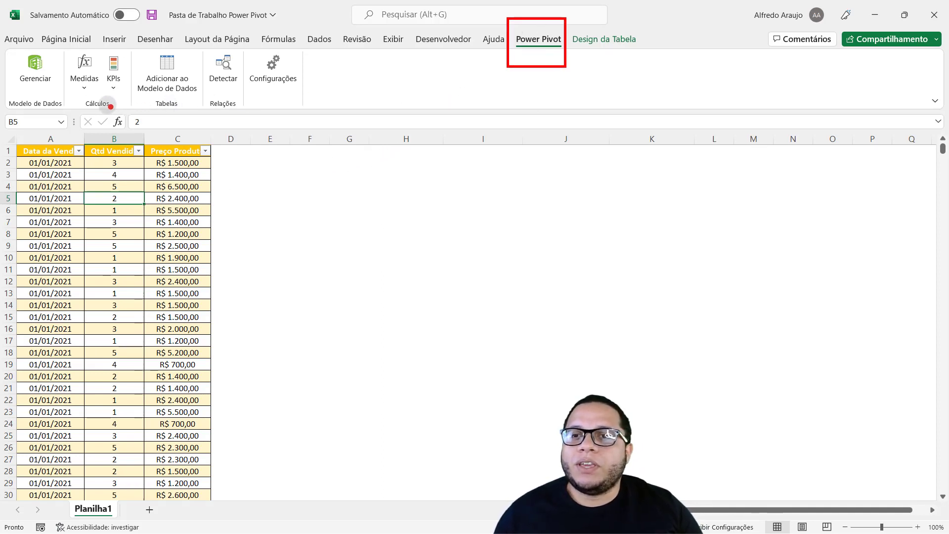
pyautogui.moveTo(85, 94); pyautogui.dragTo(85, 220)
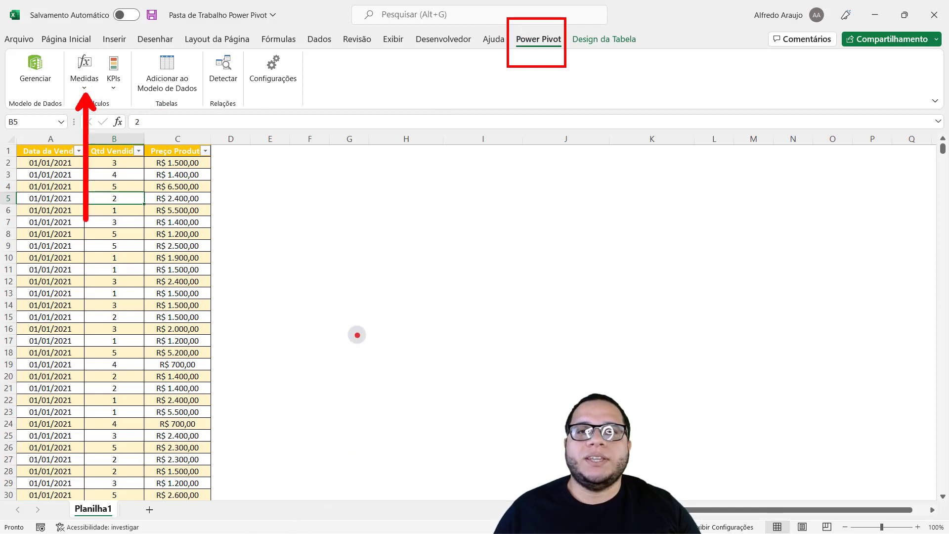
pyautogui.press('Escape')
pyautogui.click(84, 84)
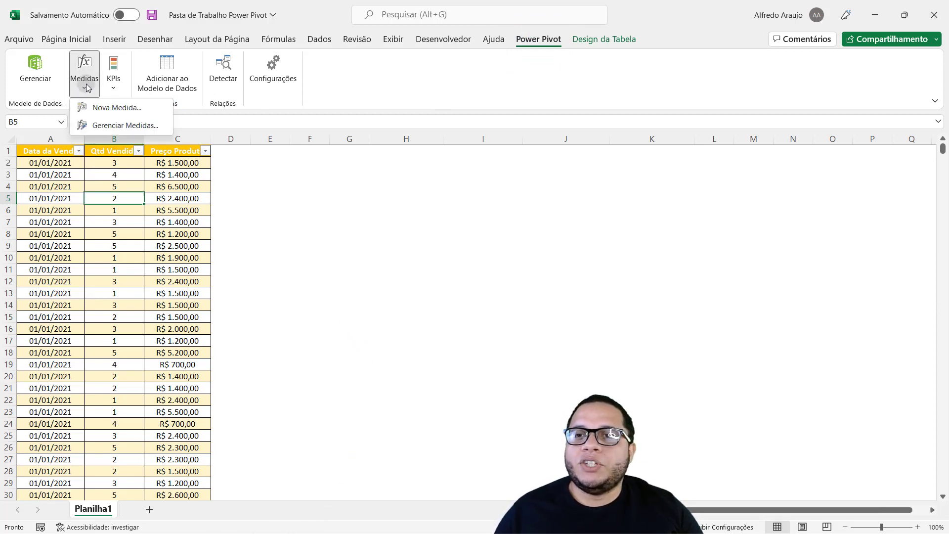
pyautogui.click(131, 109)
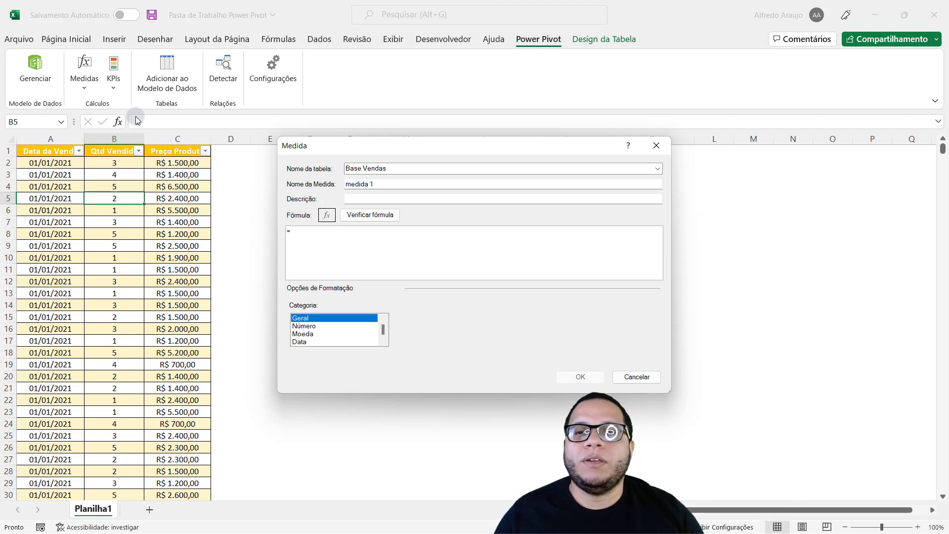
# Step: Name the new measure Total Faturado
pyautogui.moveTo(384, 183); pyautogui.dragTo(299, 187)
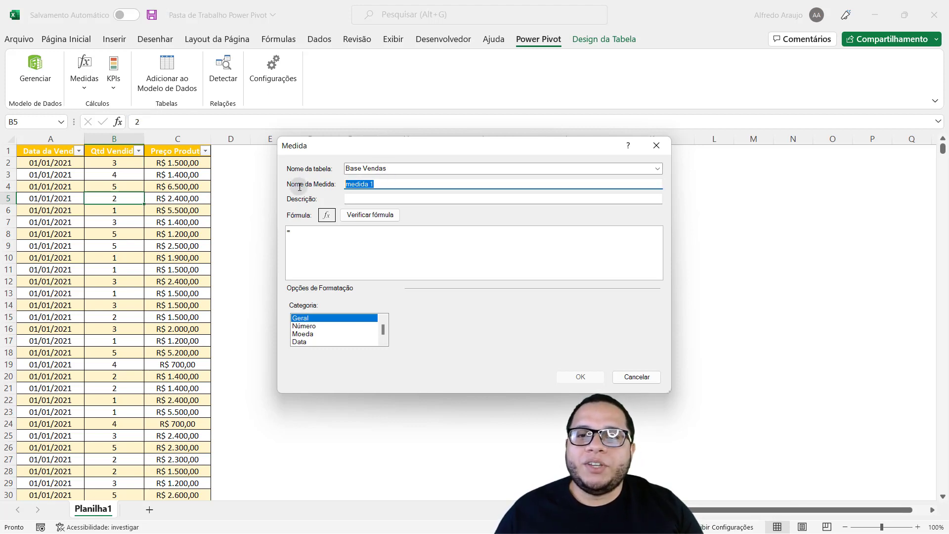
pyautogui.press('capslock')
pyautogui.write('T')
pyautogui.press('capslock')
pyautogui.write('otal')
pyautogui.press('capslock')
pyautogui.write('F')
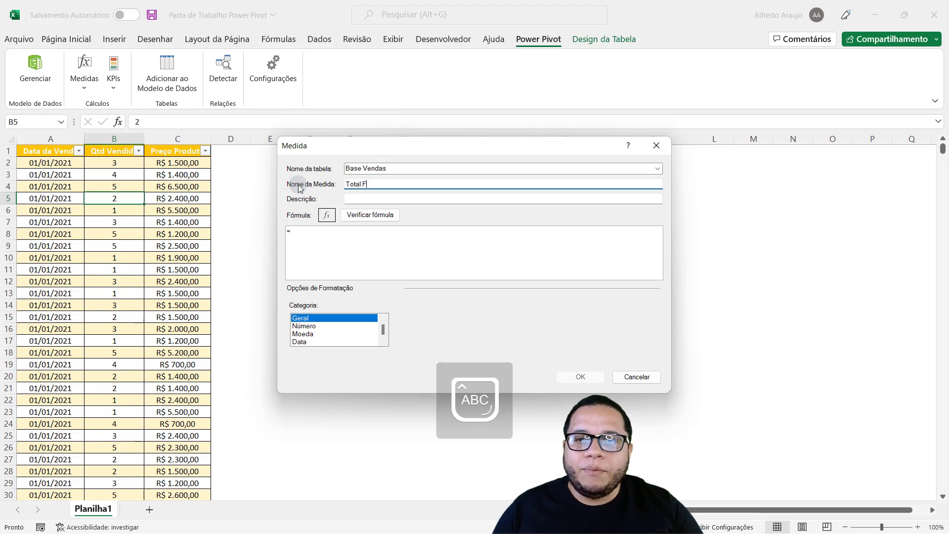
pyautogui.press('capslock')
pyautogui.write('aturado')
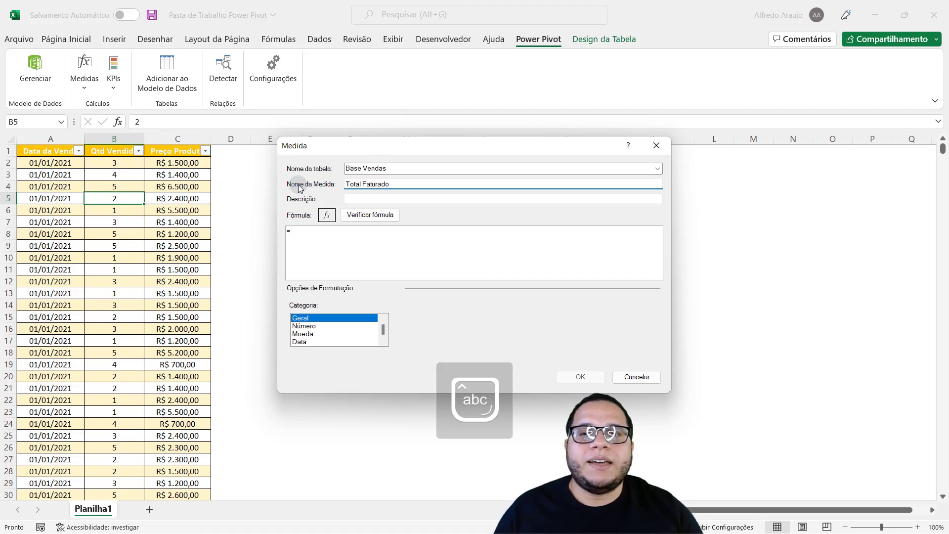
# Step: Enter the measure's formula as =SUM('Base Vendas'[Faturamento]), enlarging the formula text for readability
pyautogui.click(346, 252)
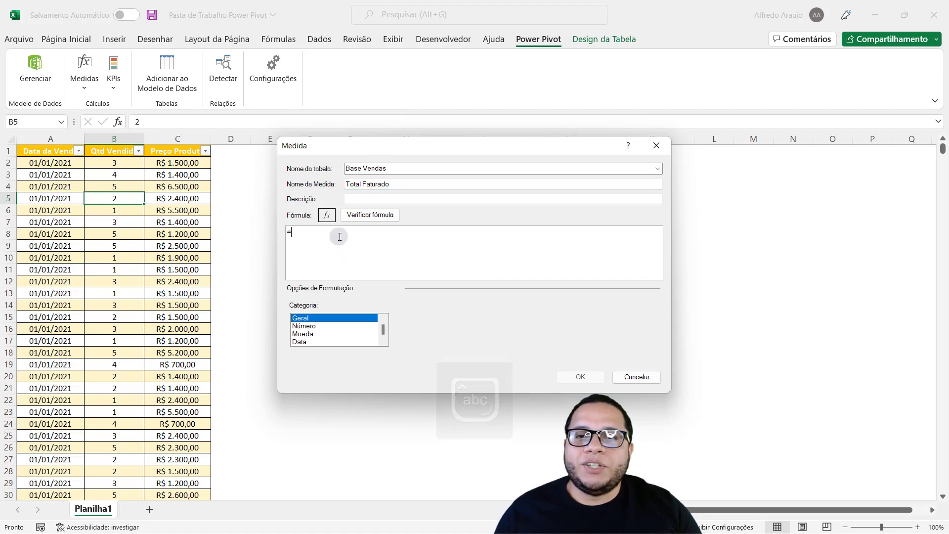
pyautogui.scroll(4, 340, 236)
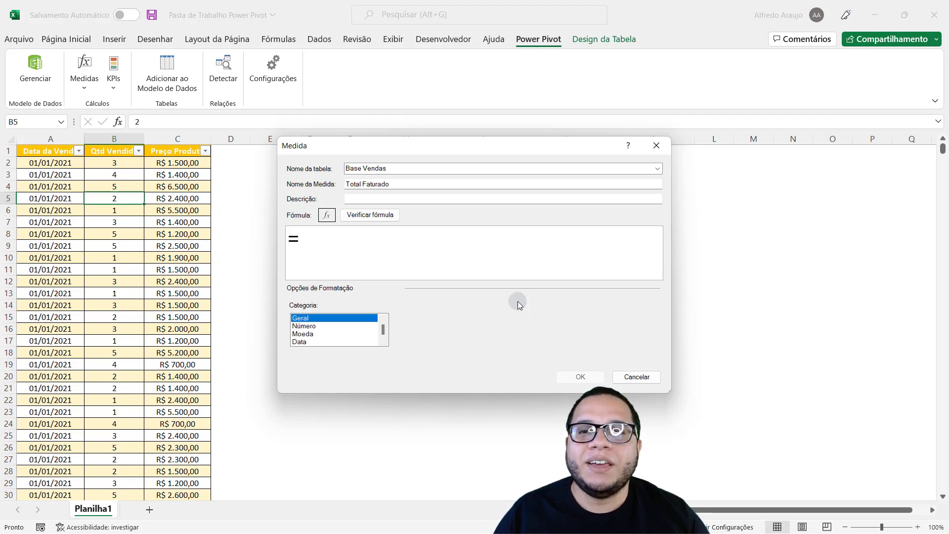
pyautogui.click(465, 261)
pyautogui.write('S')
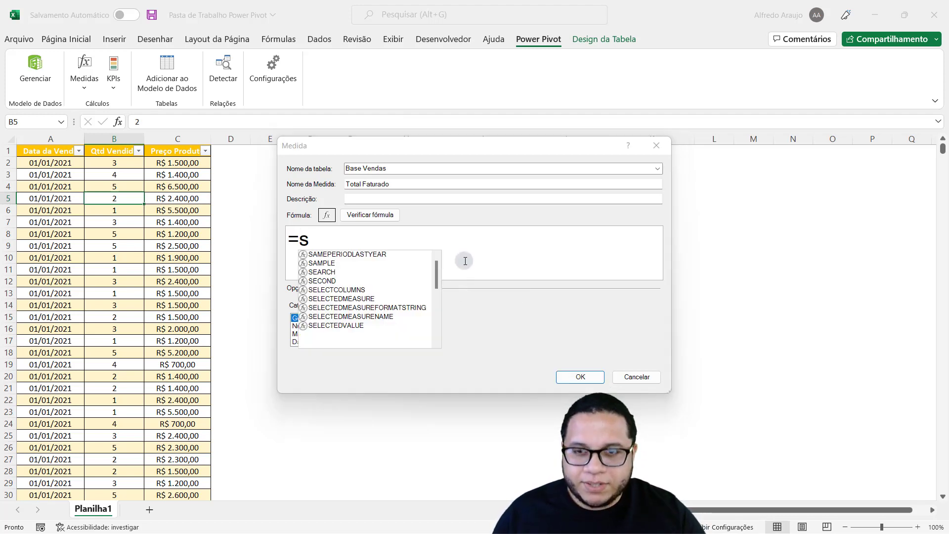
pyautogui.write('um(')
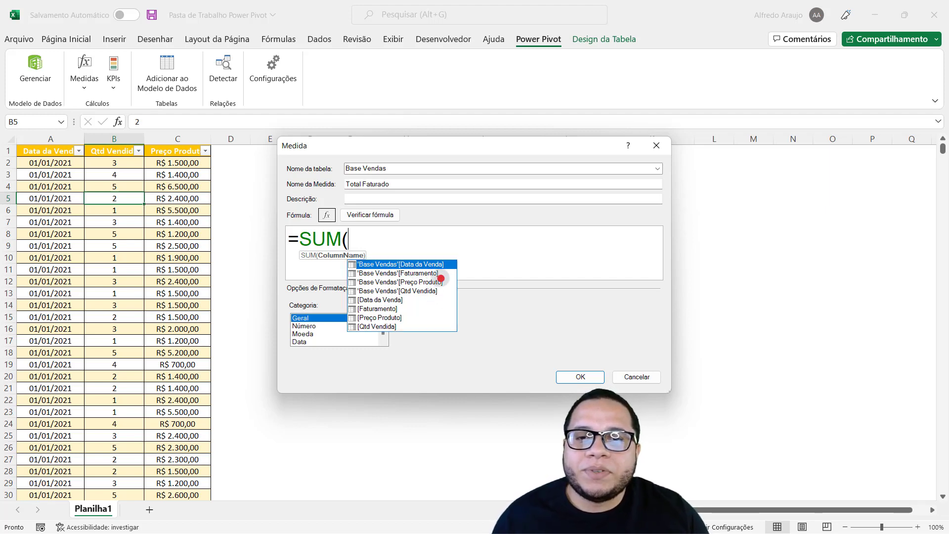
pyautogui.moveTo(443, 274); pyautogui.dragTo(576, 273)
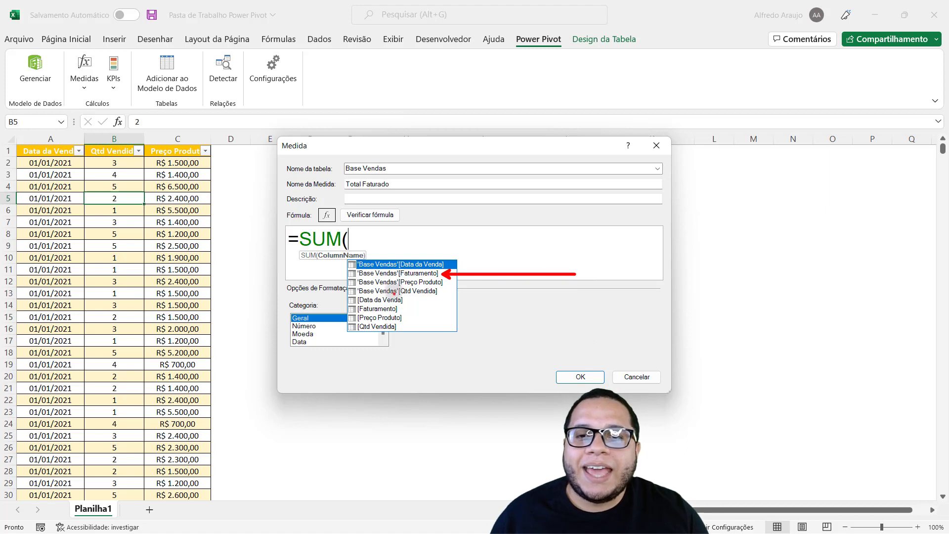
pyautogui.press('Escape')
pyautogui.click(396, 275)
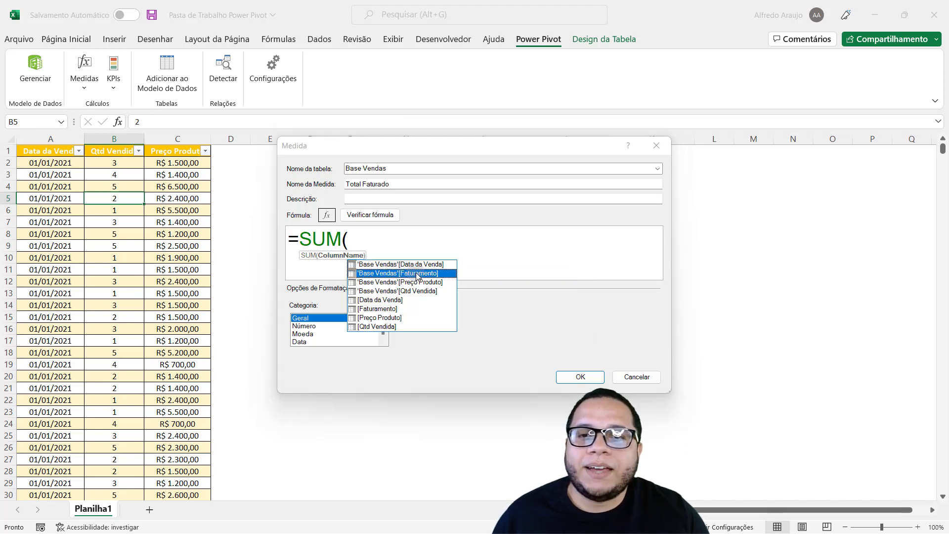
pyautogui.doubleClick(418, 275)
pyautogui.write(')')
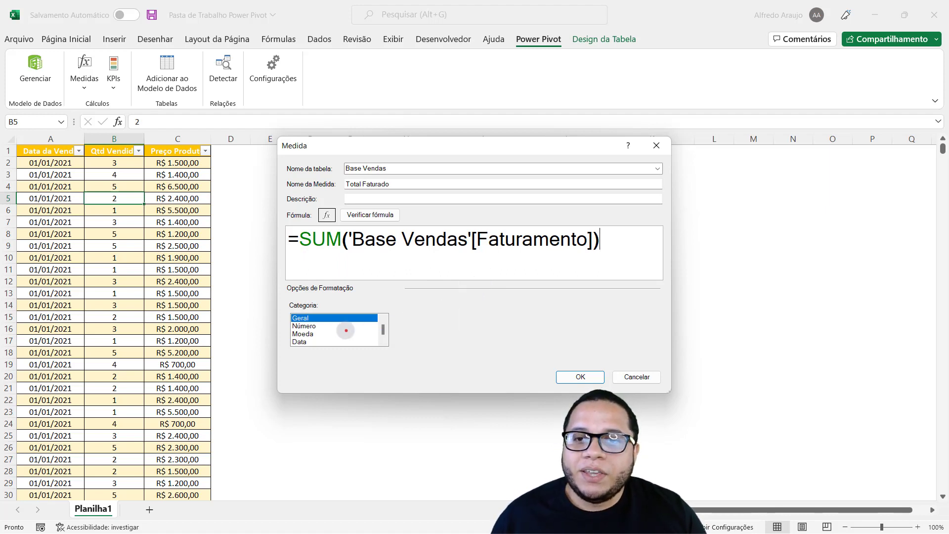
# Step: Format the measure as Moeda with the R$ symbol and 2 decimal places, and create it
pyautogui.moveTo(322, 335); pyautogui.dragTo(389, 334)
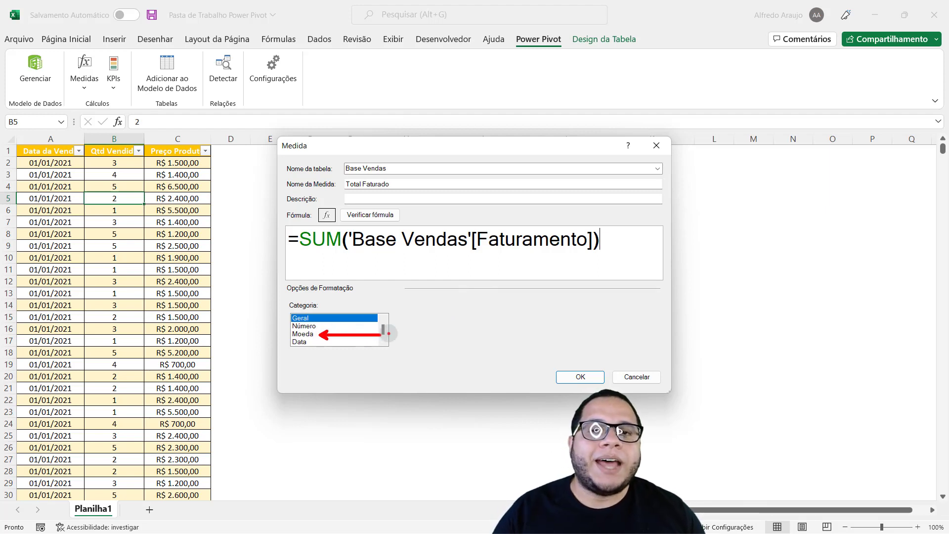
pyautogui.click(313, 336)
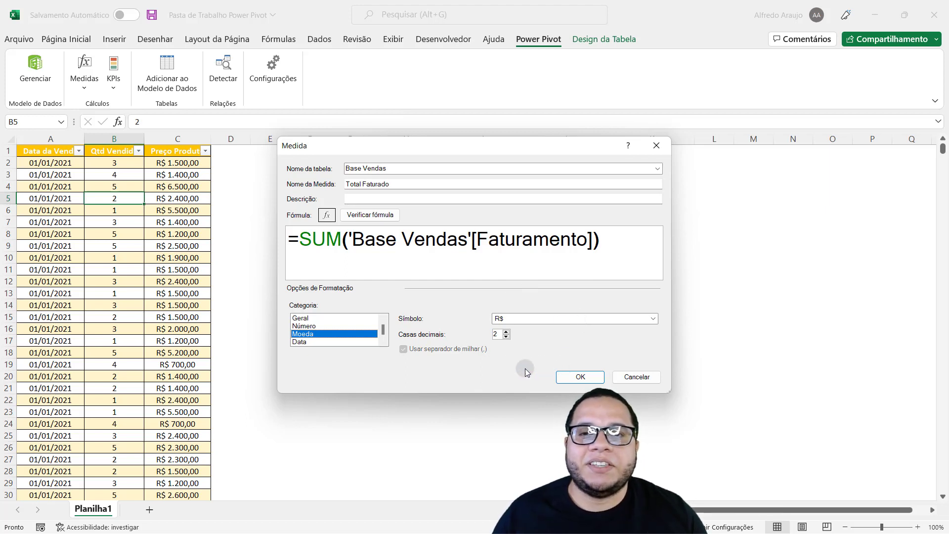
pyautogui.click(585, 377)
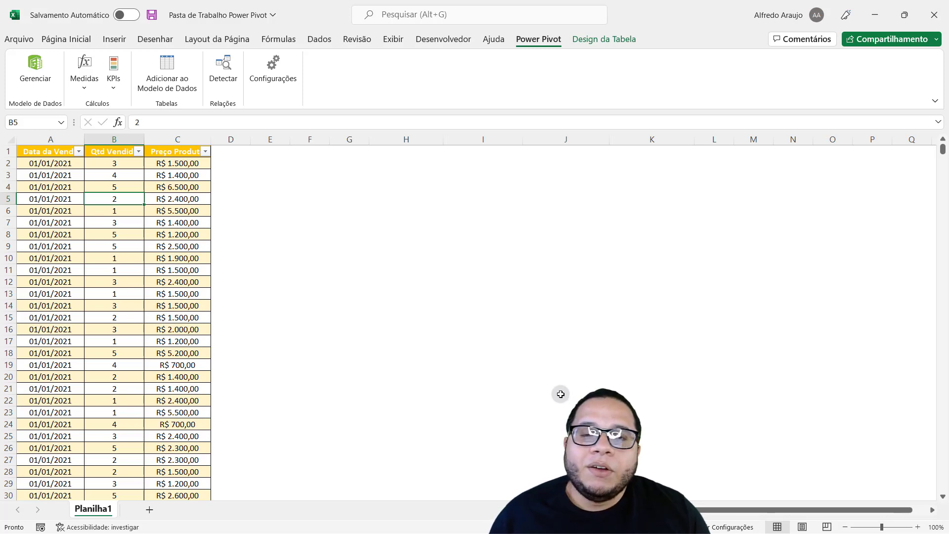
# Step: Switch to the Power Pivot window and widen the Data da Venda column to read the full Total Faturado measure and its formula
pyautogui.hotkey('alt', 'Tab')
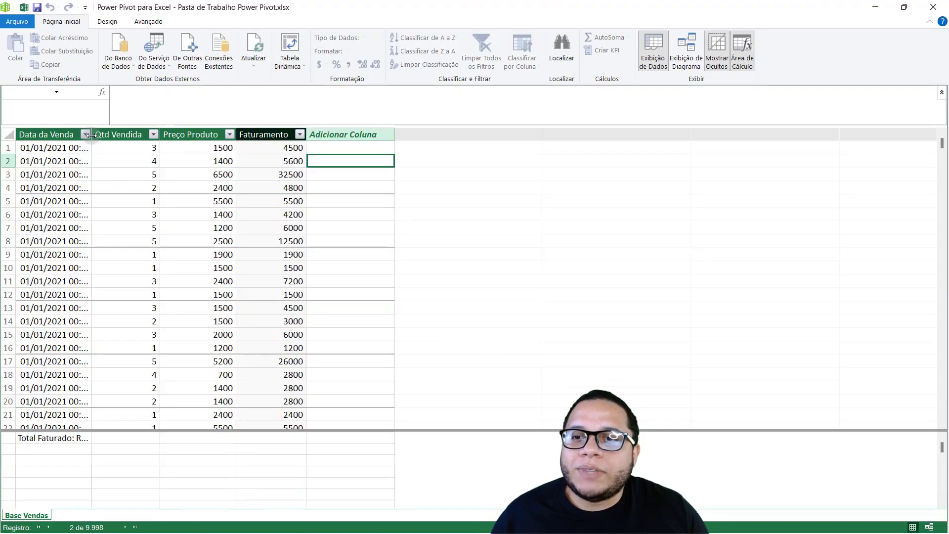
pyautogui.moveTo(91, 136); pyautogui.dragTo(178, 137)
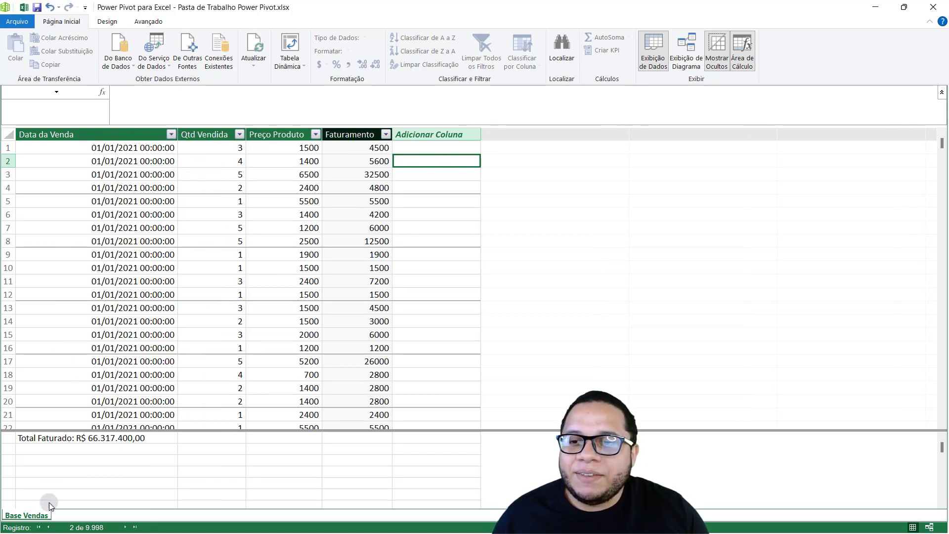
pyautogui.click(87, 437)
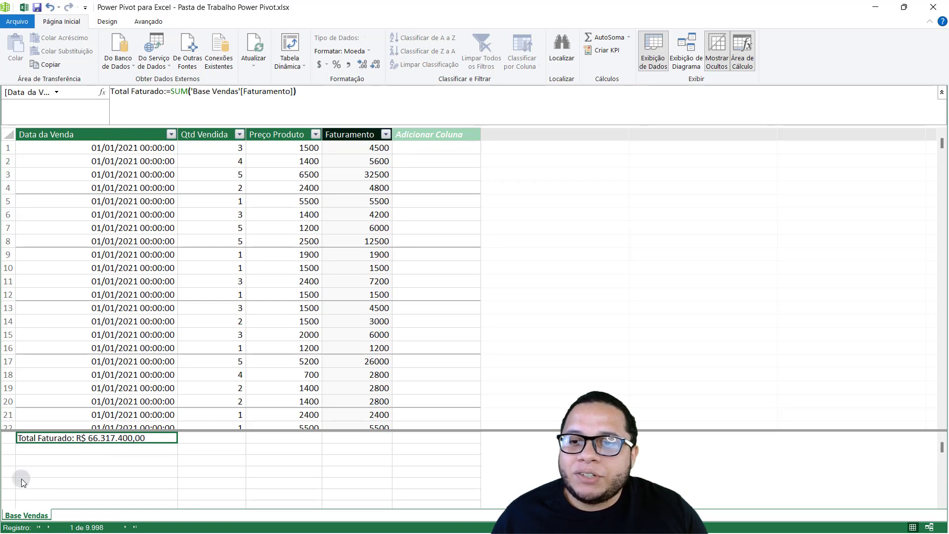
pyautogui.click(115, 458)
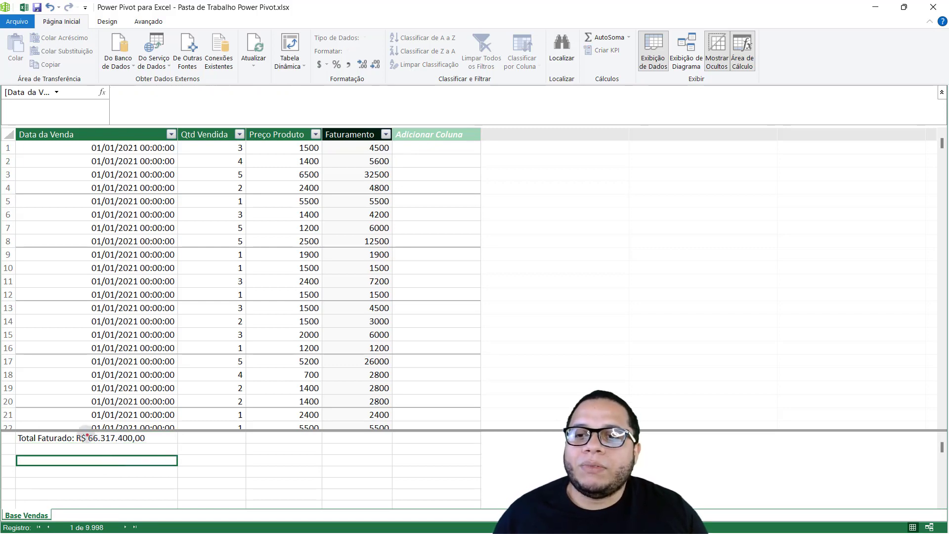
pyautogui.moveTo(75, 427); pyautogui.dragTo(157, 450)
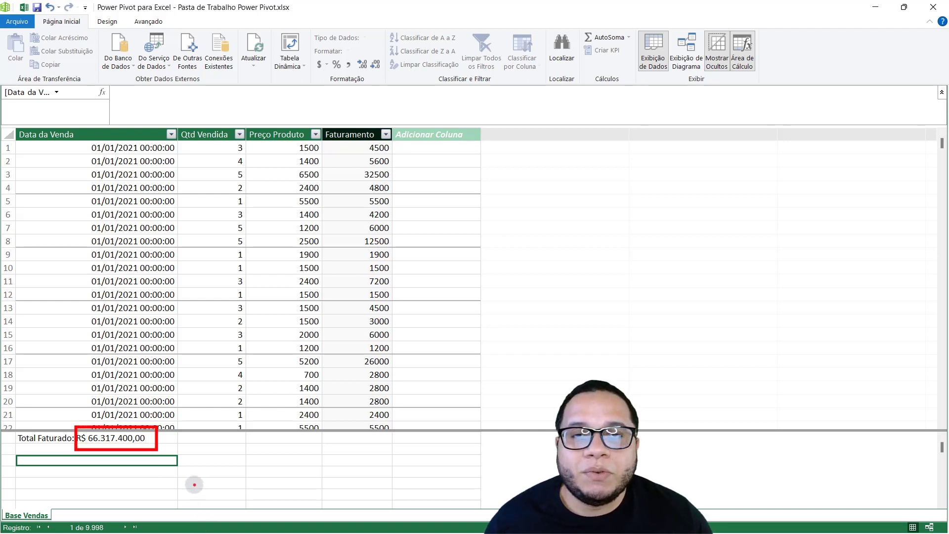
pyautogui.press('Escape')
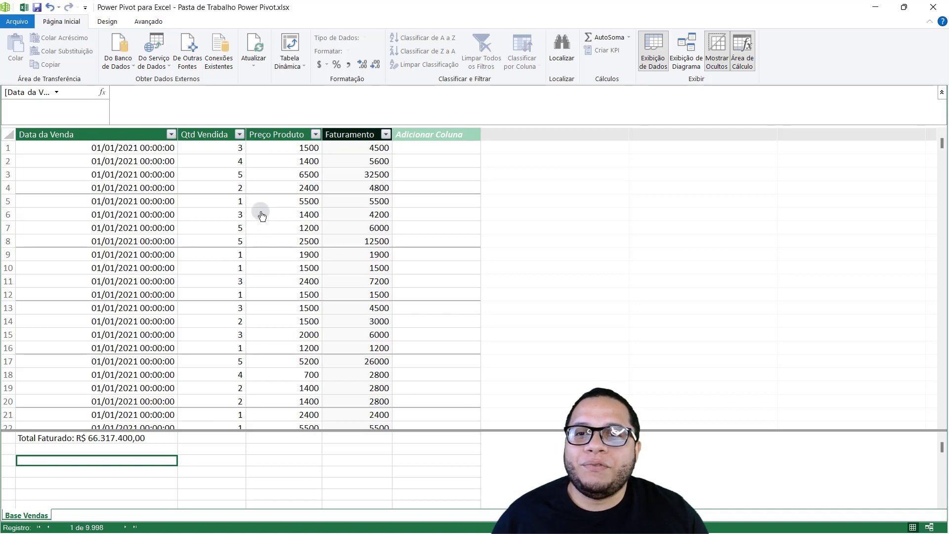
# Step: Create a PivotTable from the data model on the existing worksheet Planilha1 at cell H2
pyautogui.moveTo(270, 19); pyautogui.dragTo(313, 90)
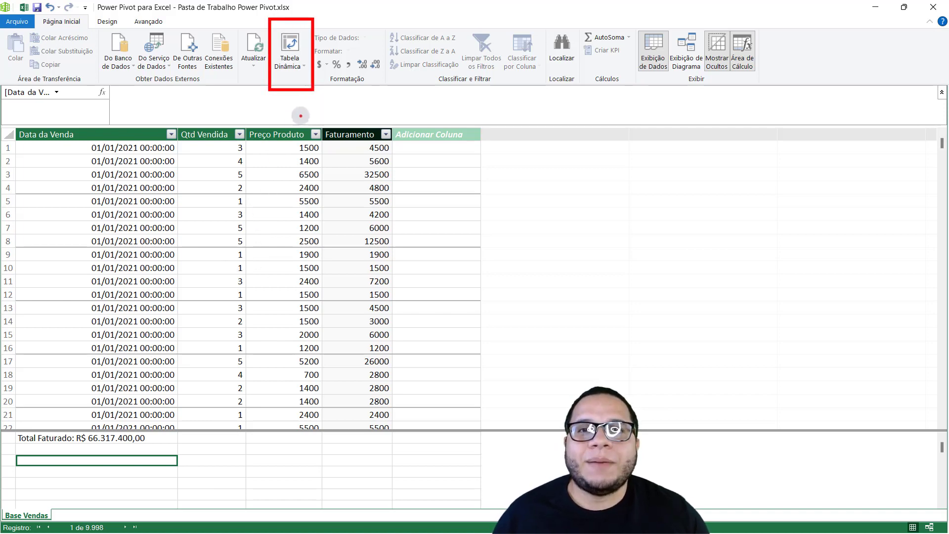
pyautogui.press('Escape')
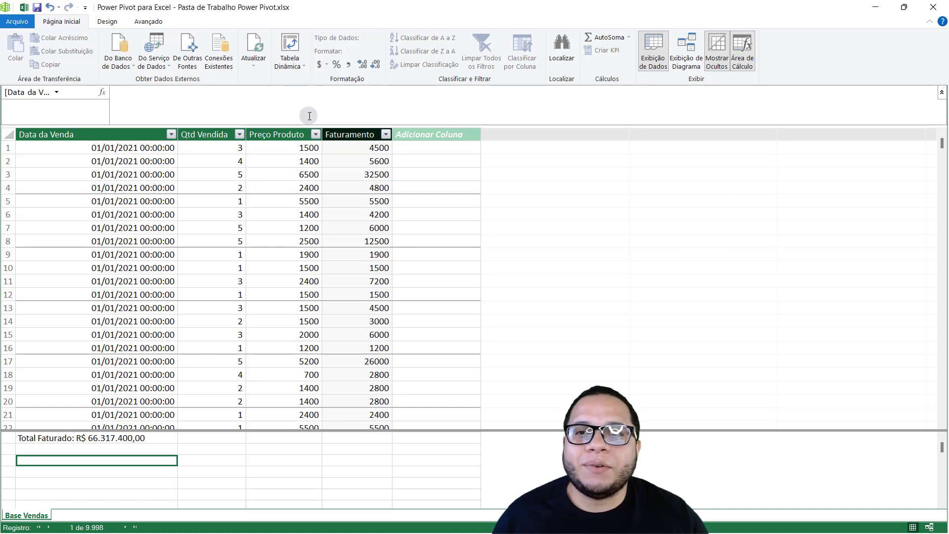
pyautogui.click(298, 46)
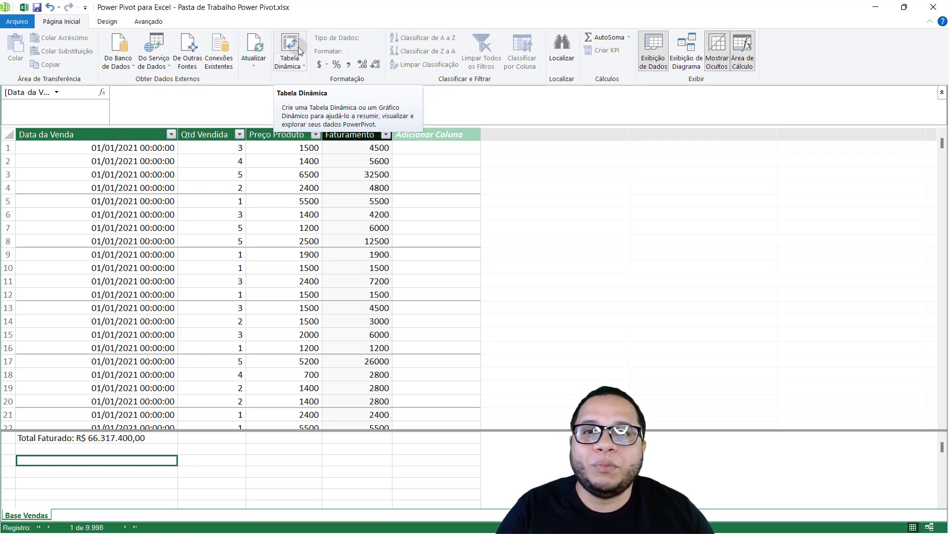
pyautogui.click(299, 49)
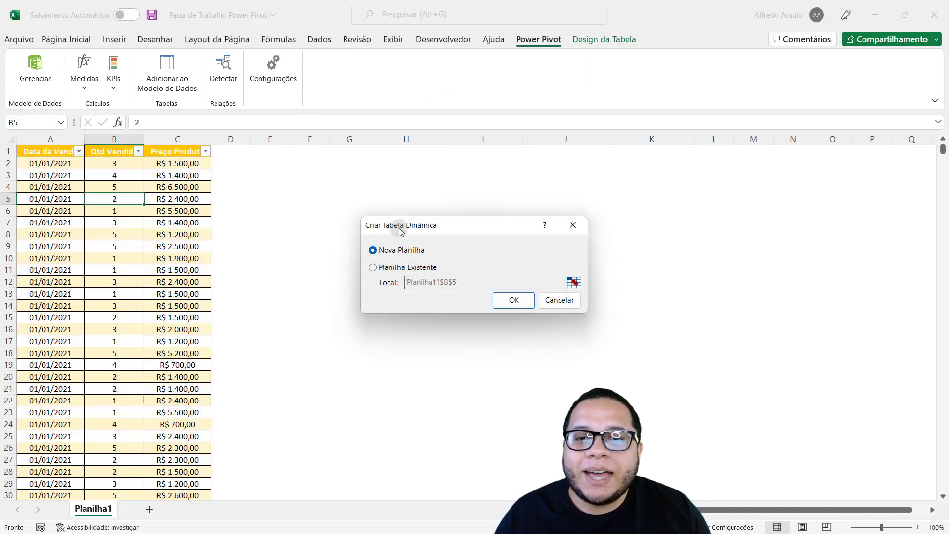
pyautogui.click(393, 267)
pyautogui.click(572, 282)
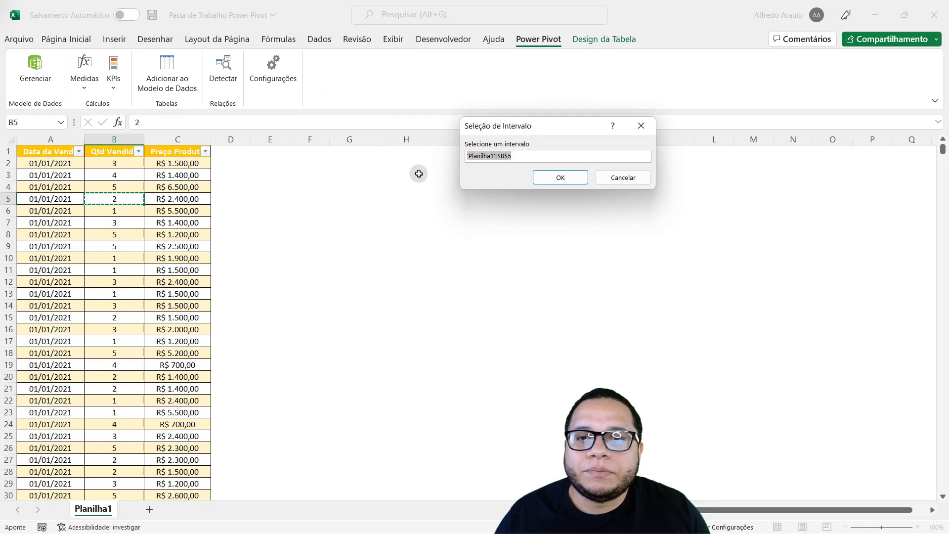
pyautogui.click(381, 163)
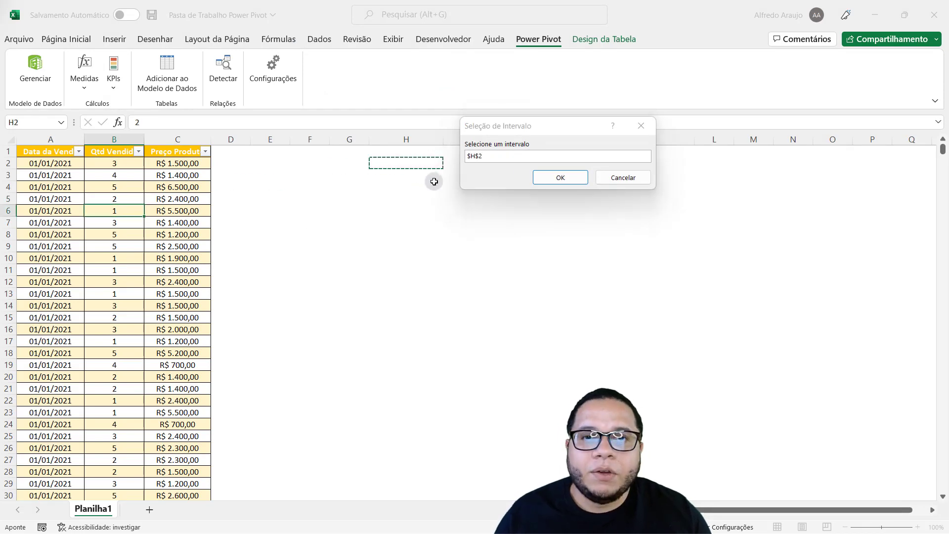
pyautogui.click(543, 179)
pyautogui.click(526, 303)
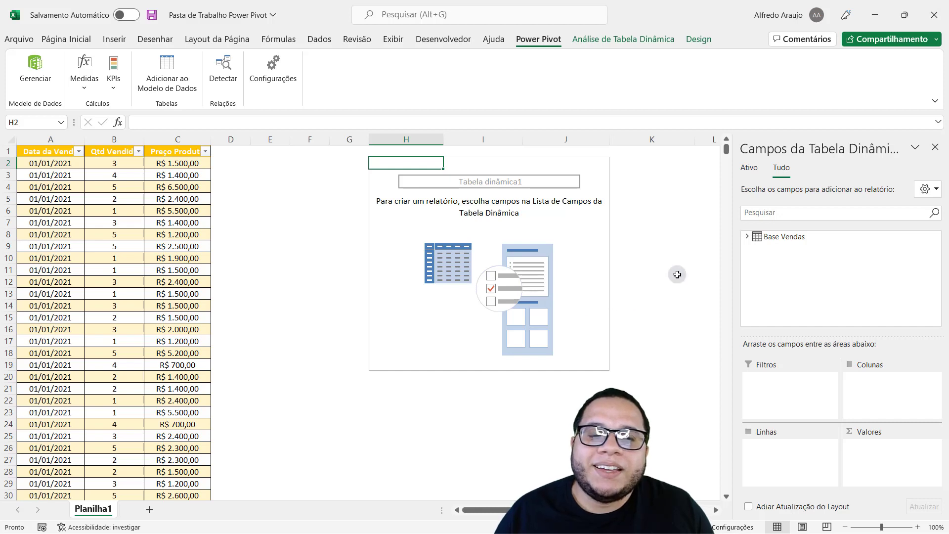
# Step: Expand the Base Vendas fields and add the Total Faturado measure to the PivotTable's values
pyautogui.click(746, 236)
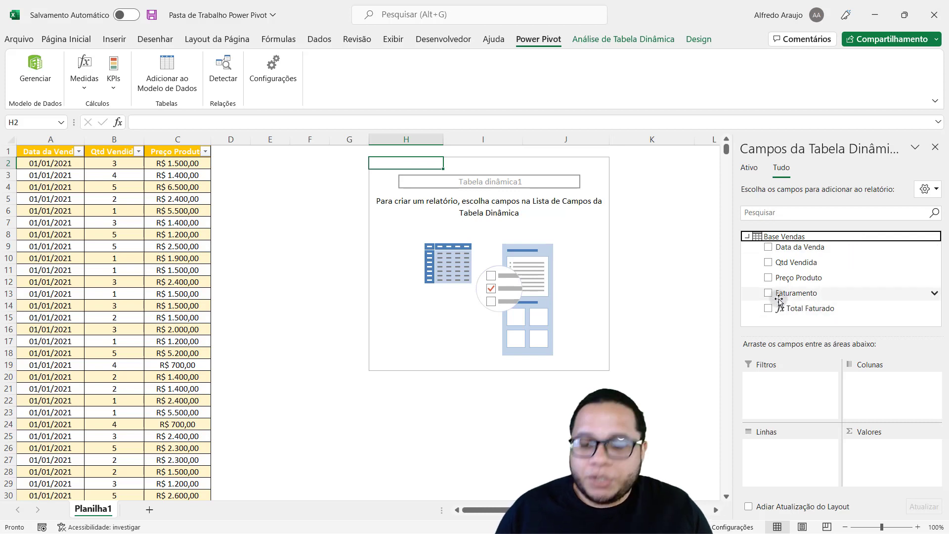
pyautogui.hotkey('ctrl', '2')
pyautogui.moveTo(737, 225)
pyautogui.mouseDown()
pyautogui.moveTo(810, 244)
pyautogui.moveTo(834, 300)
pyautogui.mouseUp()
pyautogui.press('Escape')
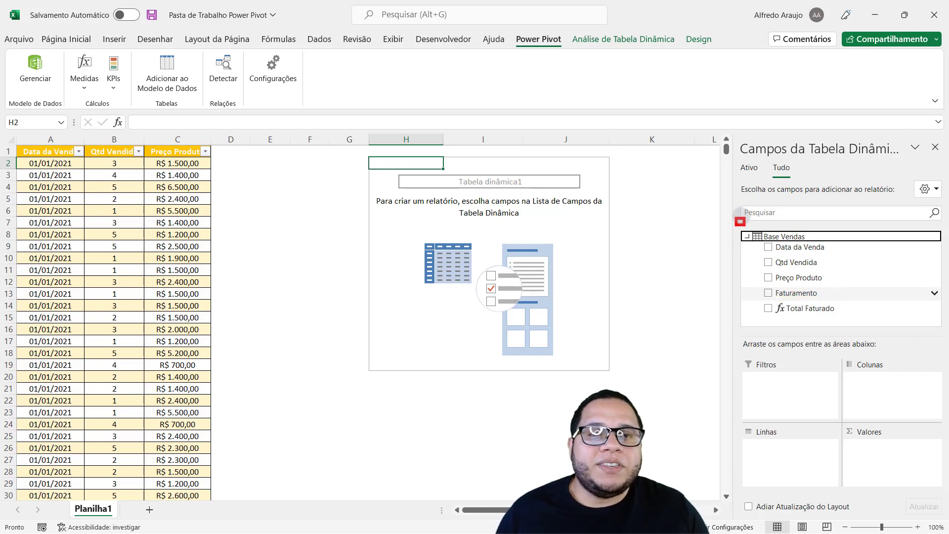
pyautogui.moveTo(753, 283); pyautogui.dragTo(838, 302)
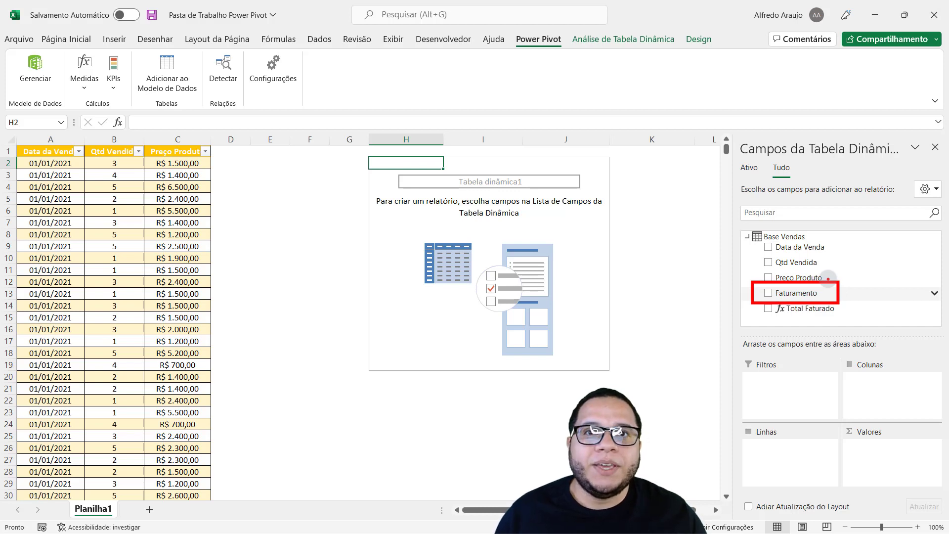
pyautogui.press('Escape')
pyautogui.hotkey('ctrl', '2')
pyautogui.moveTo(740, 301)
pyautogui.mouseDown()
pyautogui.moveTo(862, 330)
pyautogui.moveTo(858, 322)
pyautogui.mouseUp()
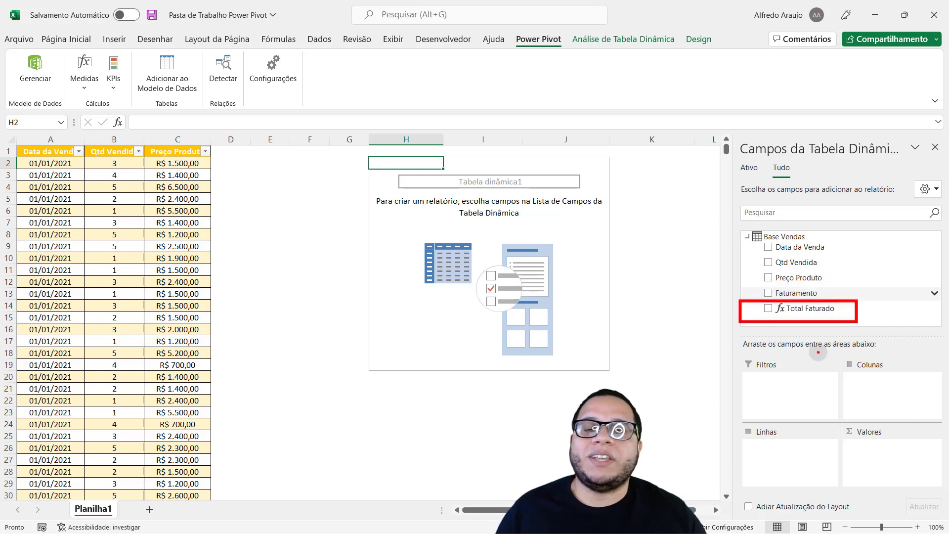
pyautogui.press('Escape')
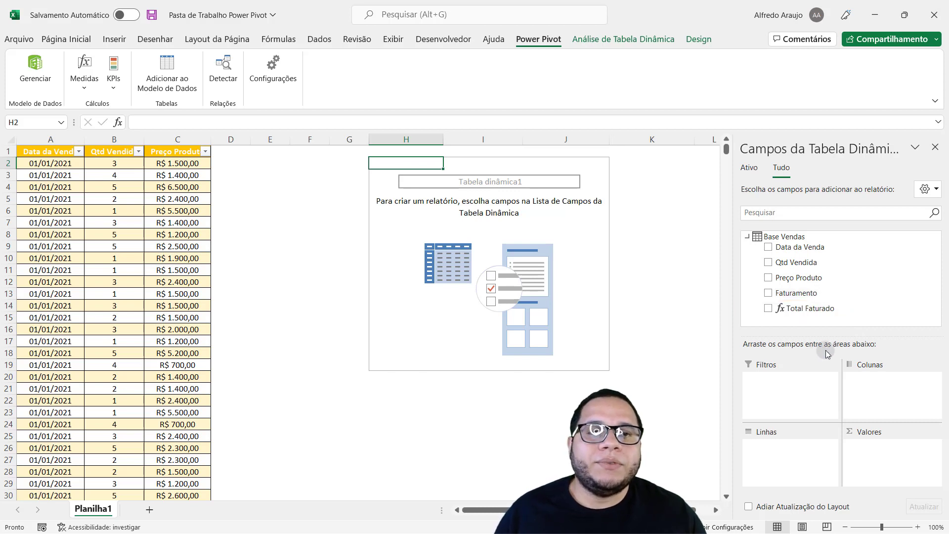
pyautogui.moveTo(804, 309); pyautogui.dragTo(897, 453)
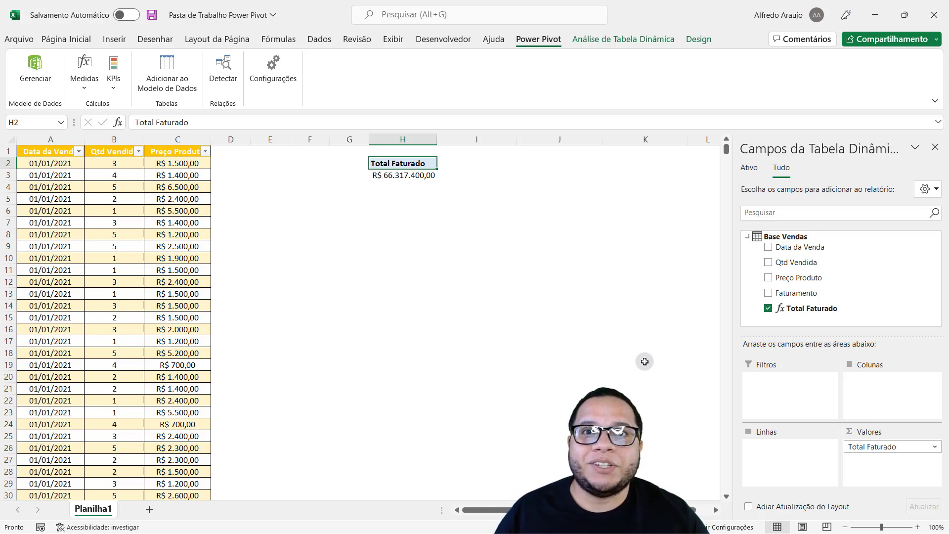
# Step: Compare the Total Faturado measure in the Power Pivot window with the PivotTable's total, and return to the Excel workbook
pyautogui.hotkey('alt', 'Tab')
pyautogui.click(114, 439)
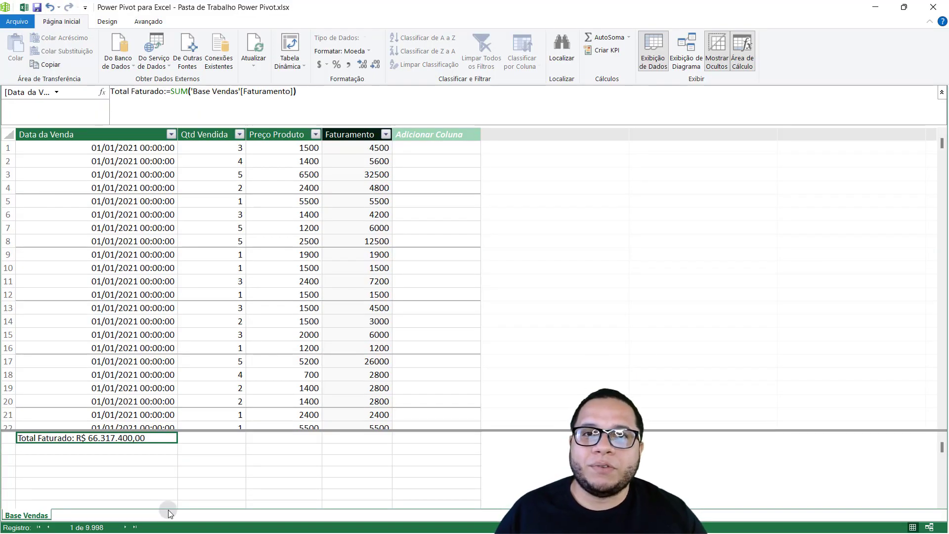
pyautogui.hotkey('alt', 'Tab')
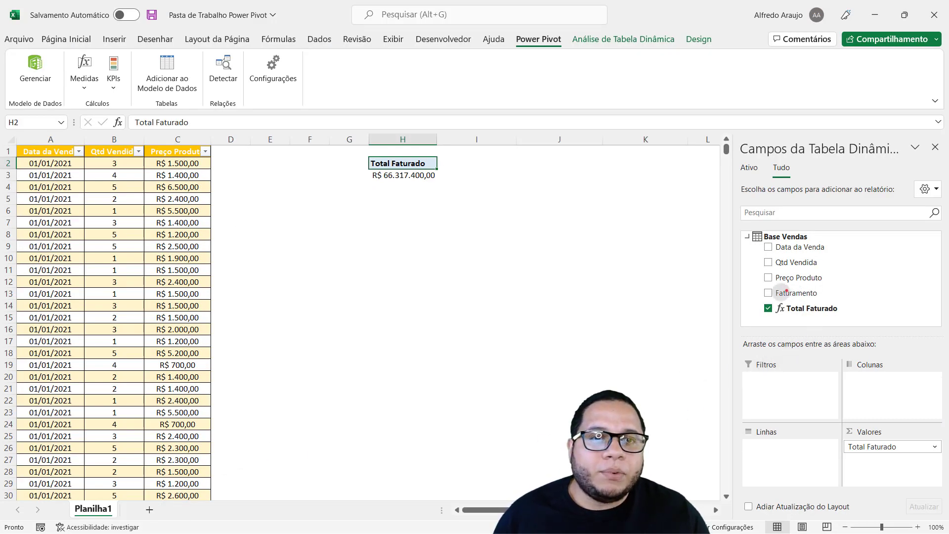
# Step: Add Qtd Vendida to the PivotTable's rows to break down Total Faturado, and leave the table by selecting cell I10
pyautogui.moveTo(750, 250); pyautogui.dragTo(839, 274)
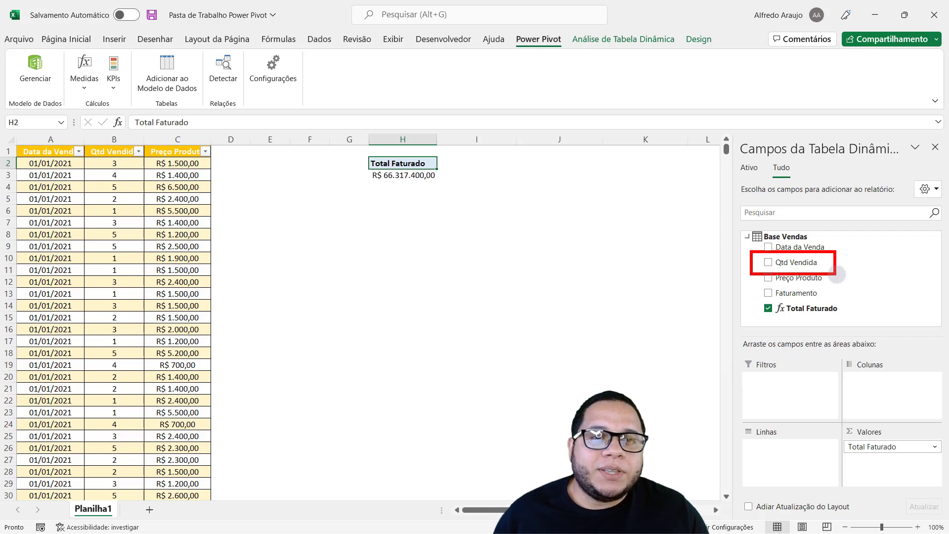
pyautogui.moveTo(769, 275)
pyautogui.mouseDown()
pyautogui.moveTo(732, 309)
pyautogui.moveTo(726, 418)
pyautogui.moveTo(731, 430)
pyautogui.moveTo(772, 412)
pyautogui.mouseUp()
pyautogui.press('Escape')
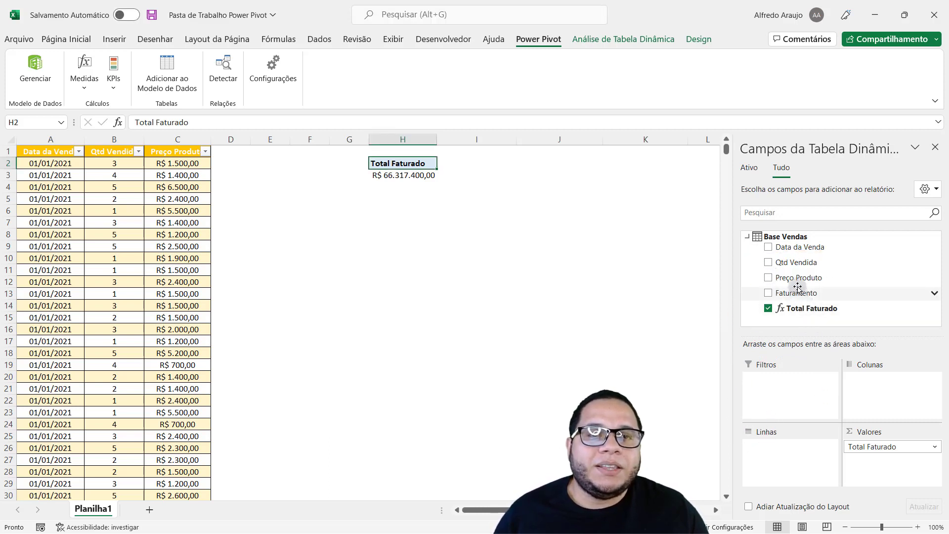
pyautogui.moveTo(789, 262); pyautogui.dragTo(783, 451)
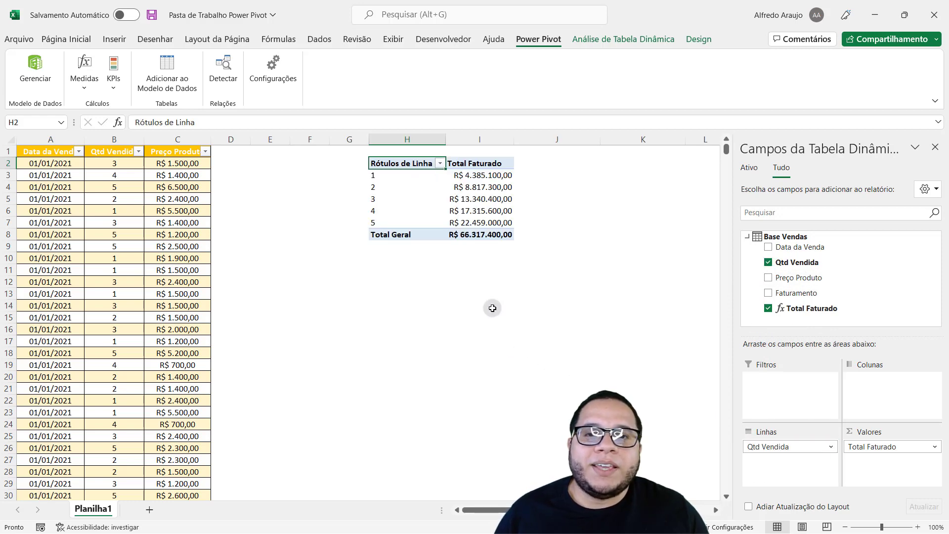
pyautogui.click(470, 258)
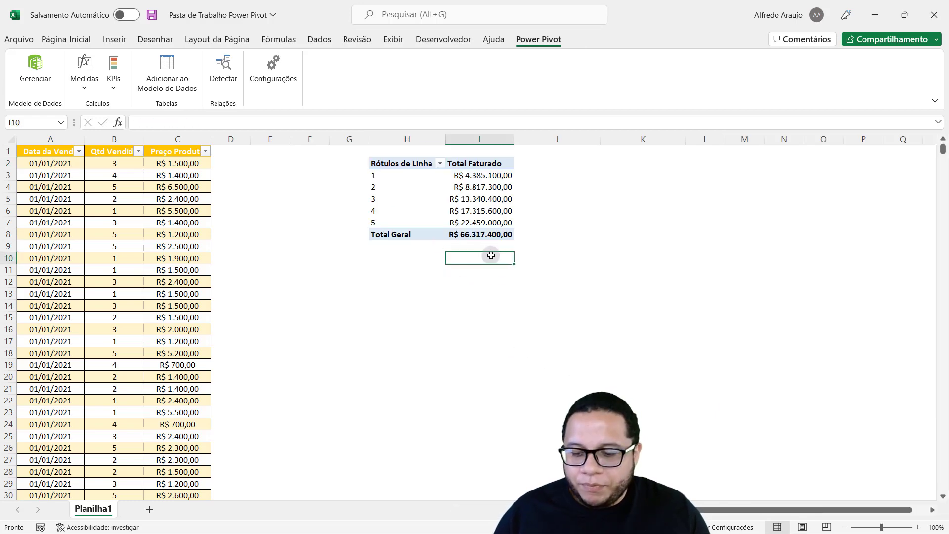
# Step: Widen column I to fit the PivotTable's Total Faturado values
pyautogui.scroll(5, 517, 244)
pyautogui.scroll(3, 517, 244)
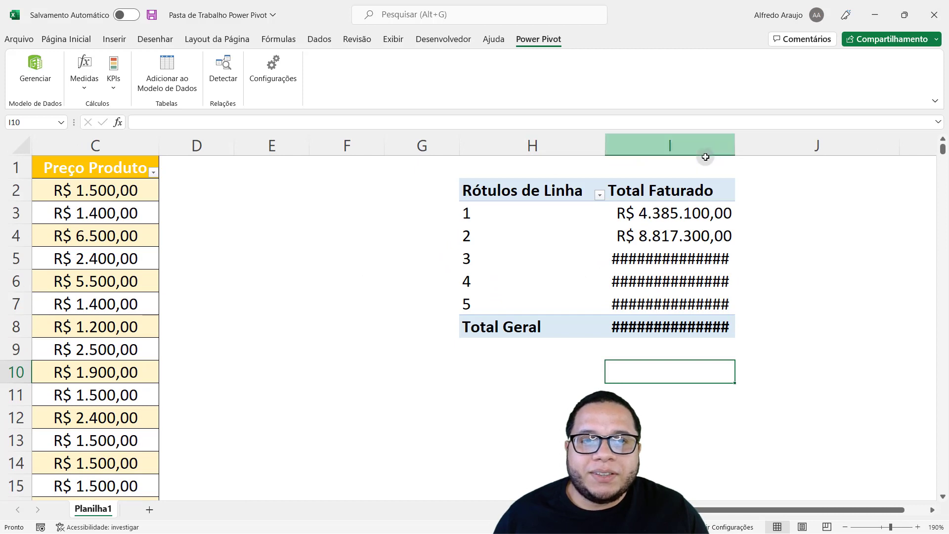
pyautogui.doubleClick(734, 148)
pyautogui.click(932, 510)
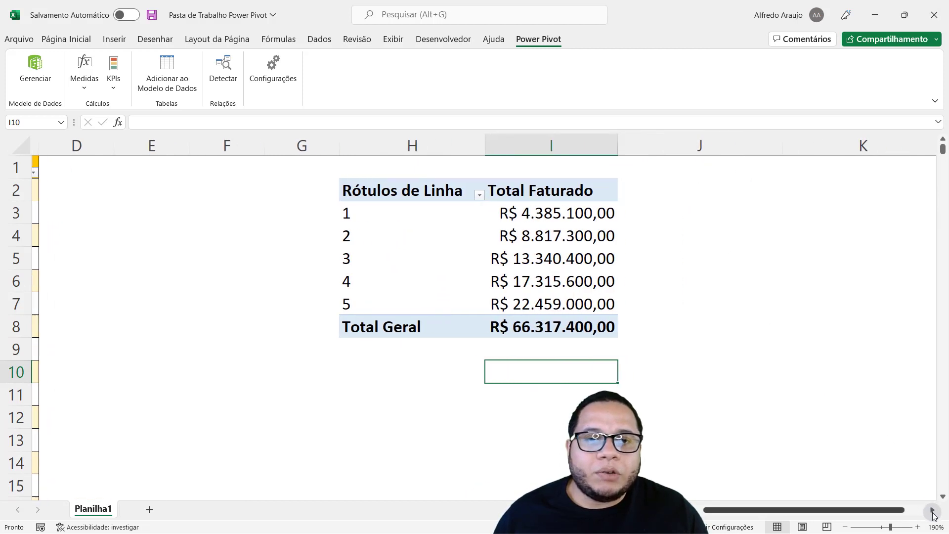
pyautogui.click(932, 510)
# Step: Examine the grand total and the Total Faturado values for quantities 1, 2 and 3 in the PivotTable
pyautogui.moveTo(393, 312); pyautogui.dragTo(562, 343)
pyautogui.press('Escape')
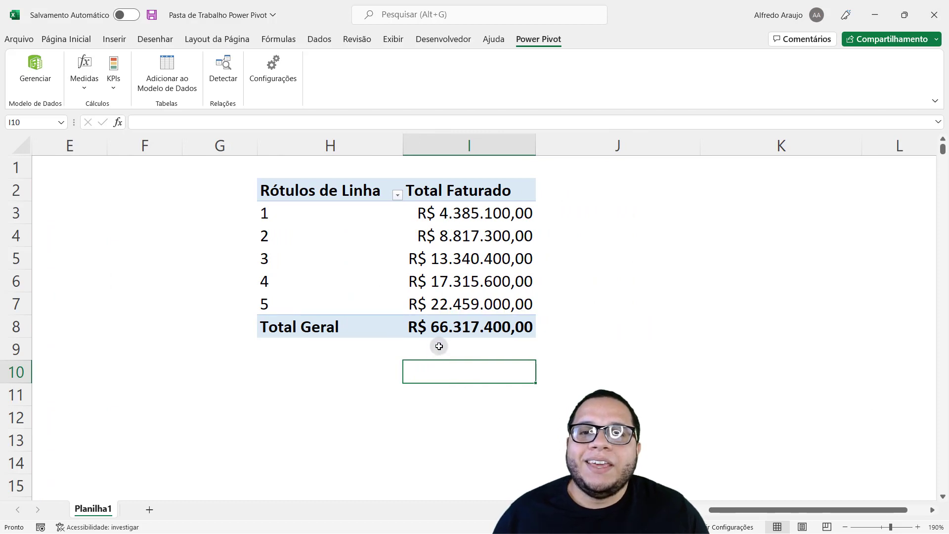
pyautogui.hotkey('ctrl', '2')
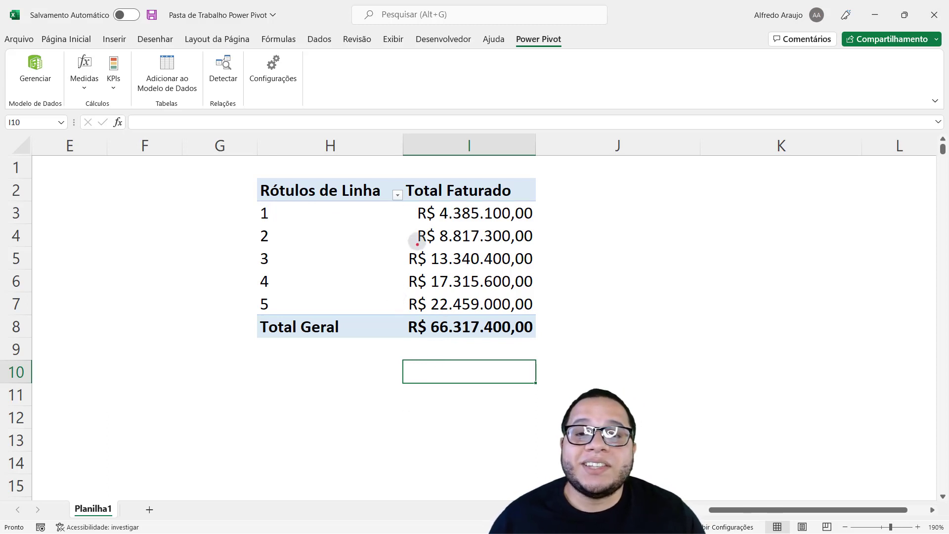
pyautogui.moveTo(408, 200)
pyautogui.mouseDown()
pyautogui.moveTo(420, 220)
pyautogui.moveTo(542, 226)
pyautogui.mouseUp()
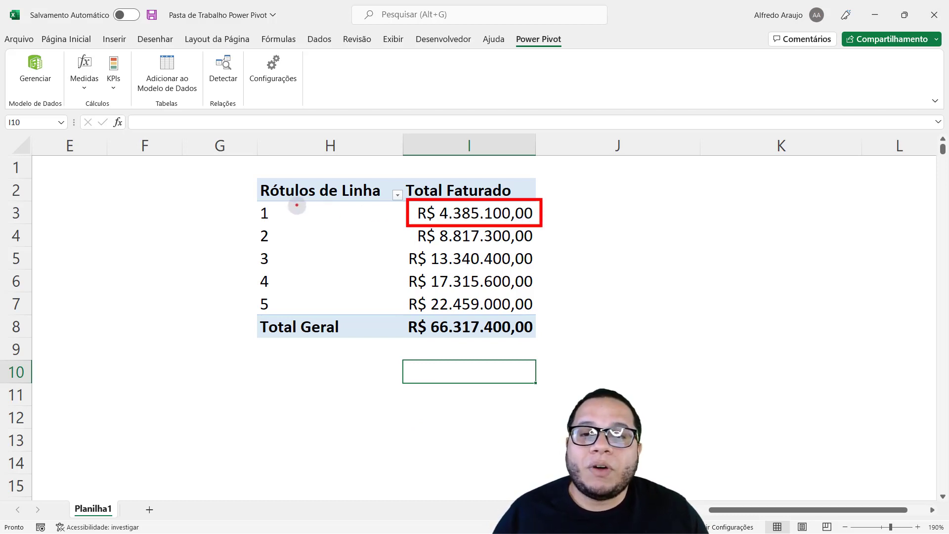
pyautogui.press('Escape')
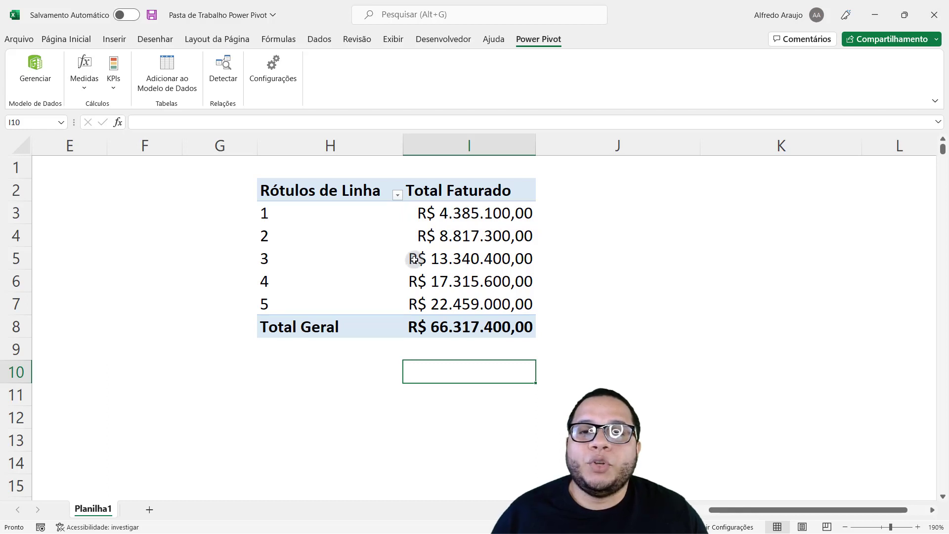
pyautogui.hotkey('ctrl', '2')
pyautogui.moveTo(405, 223); pyautogui.dragTo(536, 246)
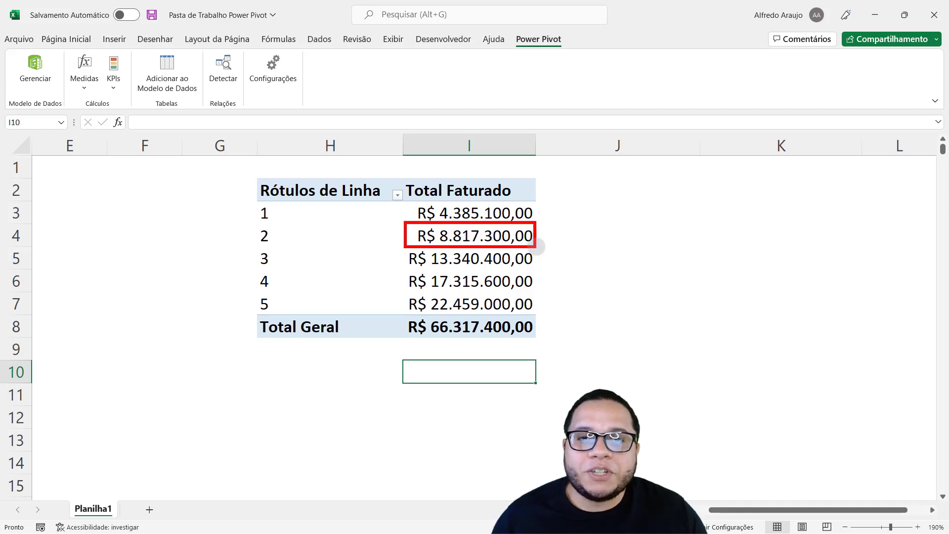
pyautogui.press('Escape')
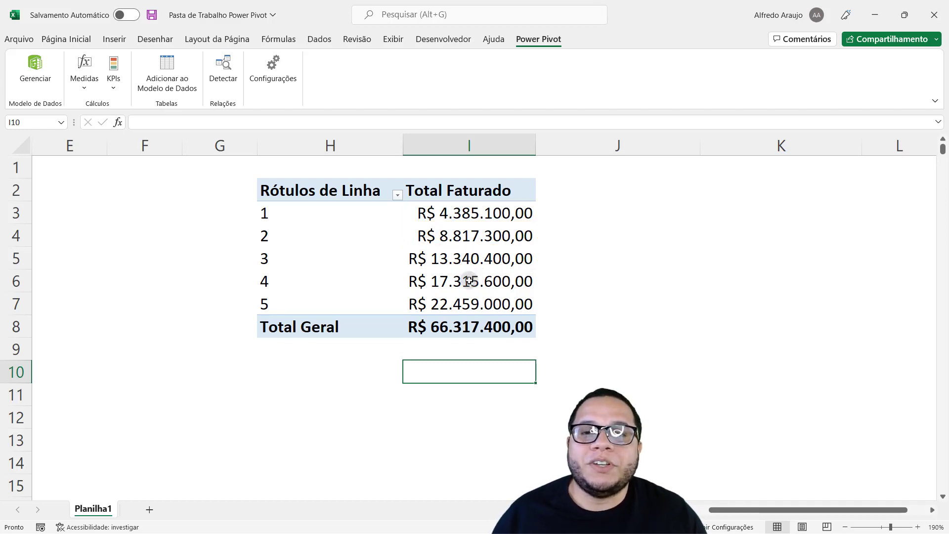
pyautogui.hotkey('ctrl', '2')
pyautogui.moveTo(395, 246)
pyautogui.mouseDown()
pyautogui.moveTo(460, 267)
pyautogui.moveTo(547, 271)
pyautogui.mouseUp()
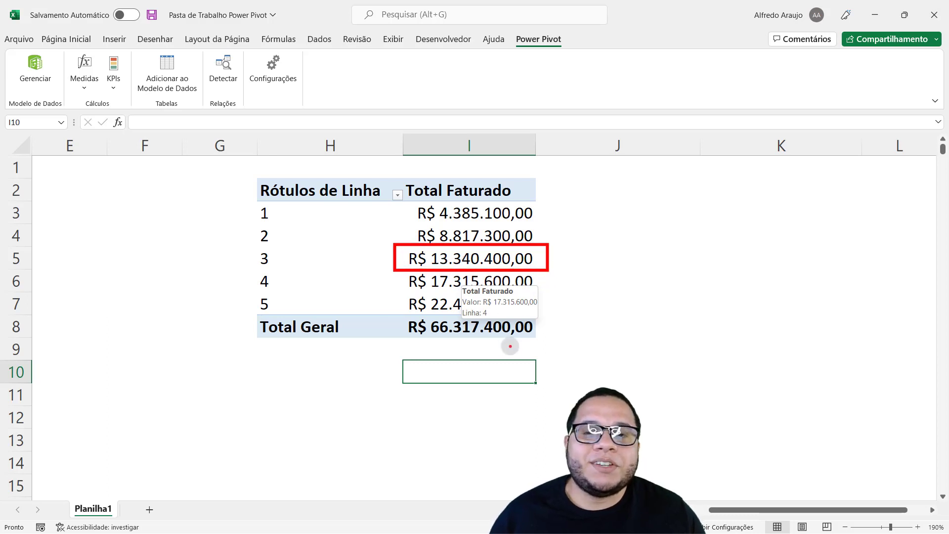
pyautogui.press('Escape')
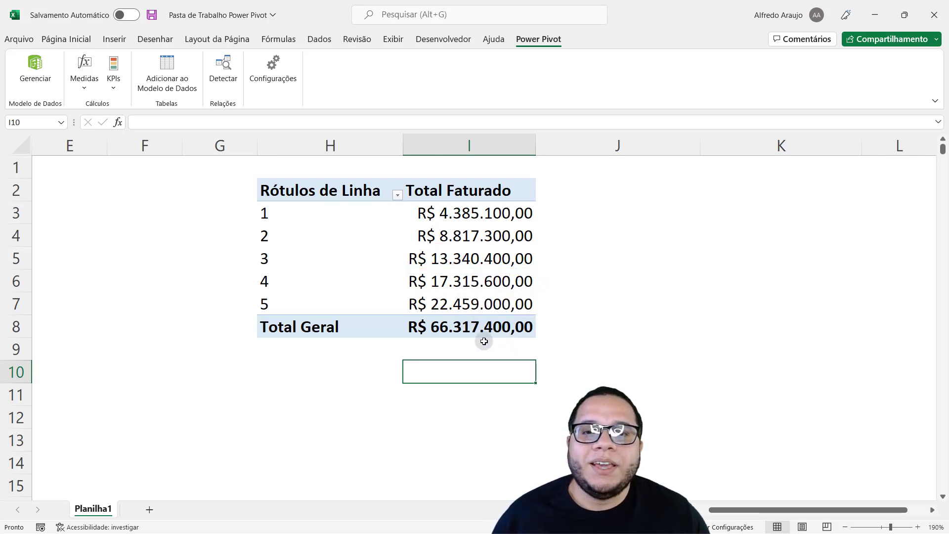
# Step: Select a Total Faturado value in the PivotTable and review the fields placed in its values and rows areas
pyautogui.click(470, 281)
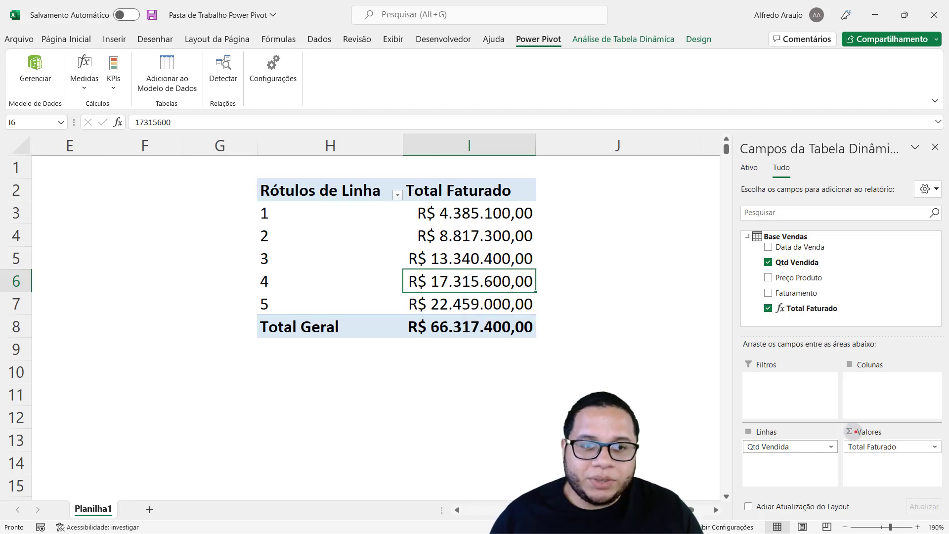
pyautogui.moveTo(840, 428)
pyautogui.mouseDown()
pyautogui.moveTo(864, 446)
pyautogui.moveTo(948, 465)
pyautogui.mouseUp()
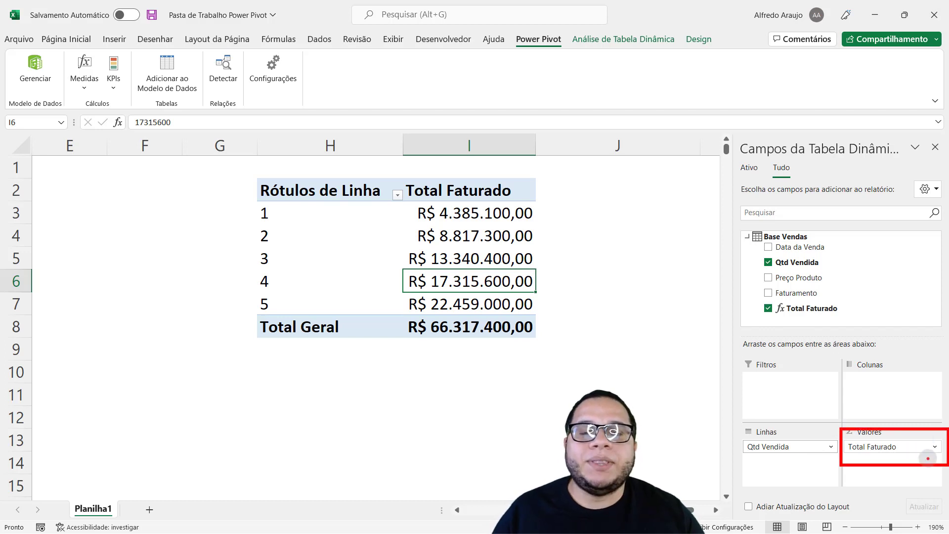
pyautogui.press('Escape')
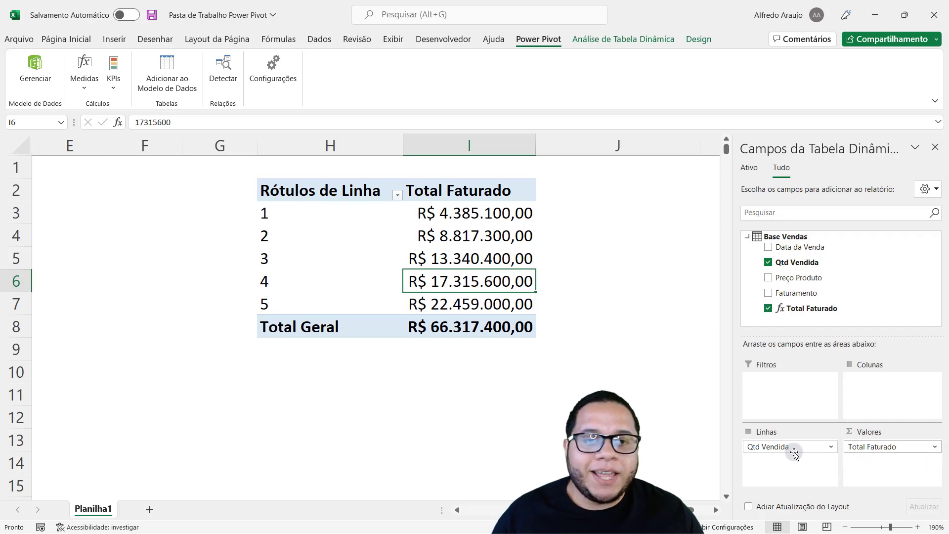
pyautogui.moveTo(792, 452)
pyautogui.mouseDown()
pyautogui.moveTo(780, 459)
pyautogui.moveTo(769, 449)
pyautogui.mouseUp()
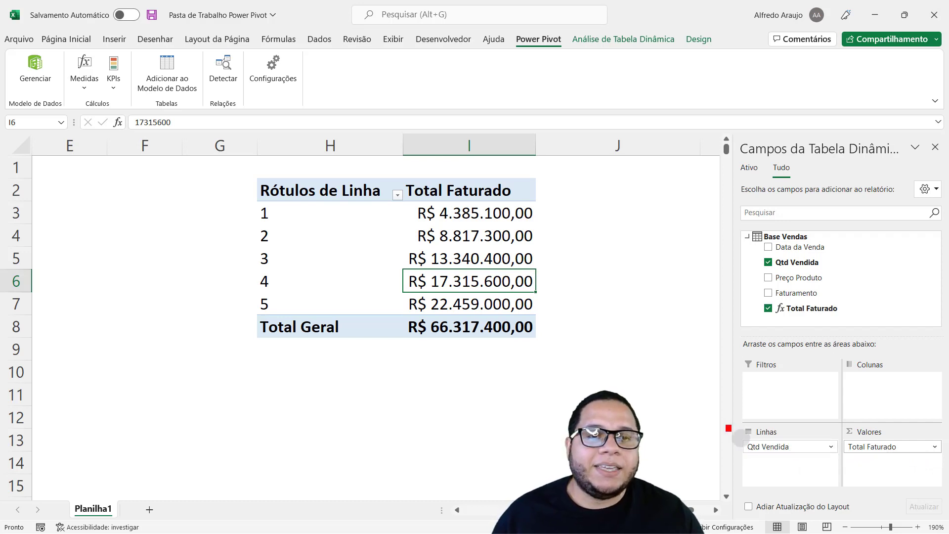
pyautogui.moveTo(727, 426); pyautogui.dragTo(842, 472)
pyautogui.moveTo(740, 450)
pyautogui.mouseDown()
pyautogui.moveTo(714, 464)
pyautogui.moveTo(426, 421)
pyautogui.moveTo(457, 386)
pyautogui.mouseUp()
pyautogui.press('Escape')
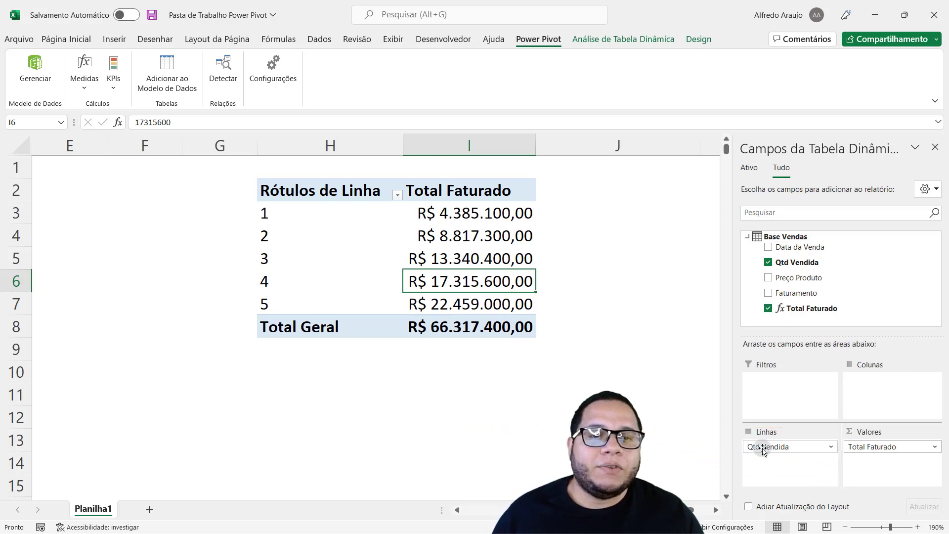
# Step: Replace Qtd Vendida with Data da Venda in the PivotTable's rows to break down Total Faturado by month
pyautogui.moveTo(764, 447)
pyautogui.mouseDown()
pyautogui.moveTo(754, 471)
pyautogui.moveTo(726, 462)
pyautogui.moveTo(213, 457)
pyautogui.mouseUp()
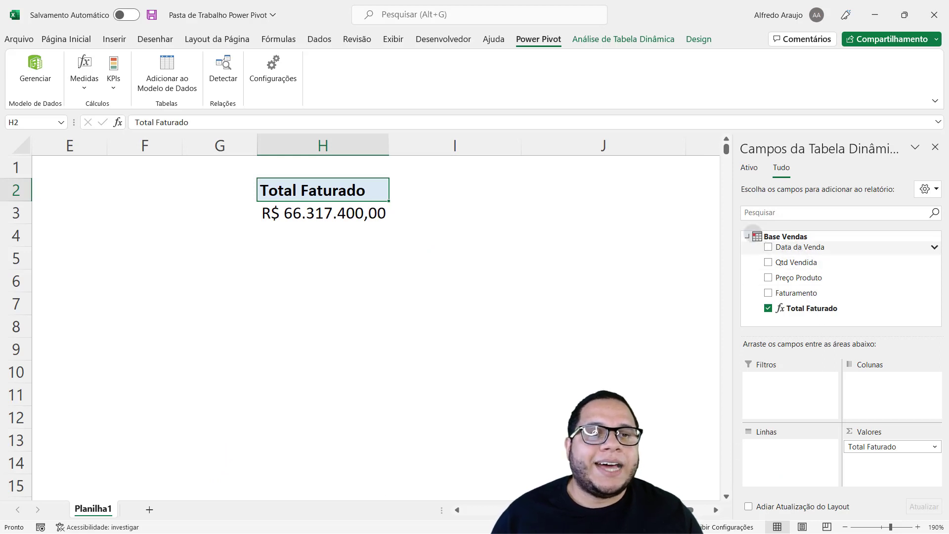
pyautogui.moveTo(752, 233); pyautogui.dragTo(849, 258)
pyautogui.moveTo(762, 262)
pyautogui.mouseDown()
pyautogui.moveTo(742, 277)
pyautogui.moveTo(751, 455)
pyautogui.mouseUp()
pyautogui.moveTo(737, 461); pyautogui.dragTo(741, 467)
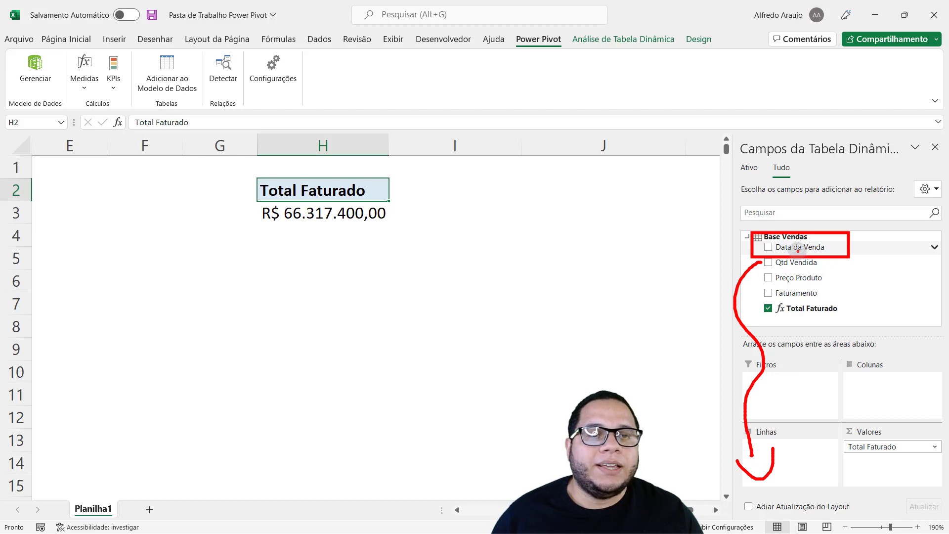
pyautogui.press('Escape')
pyautogui.moveTo(802, 246); pyautogui.dragTo(772, 462)
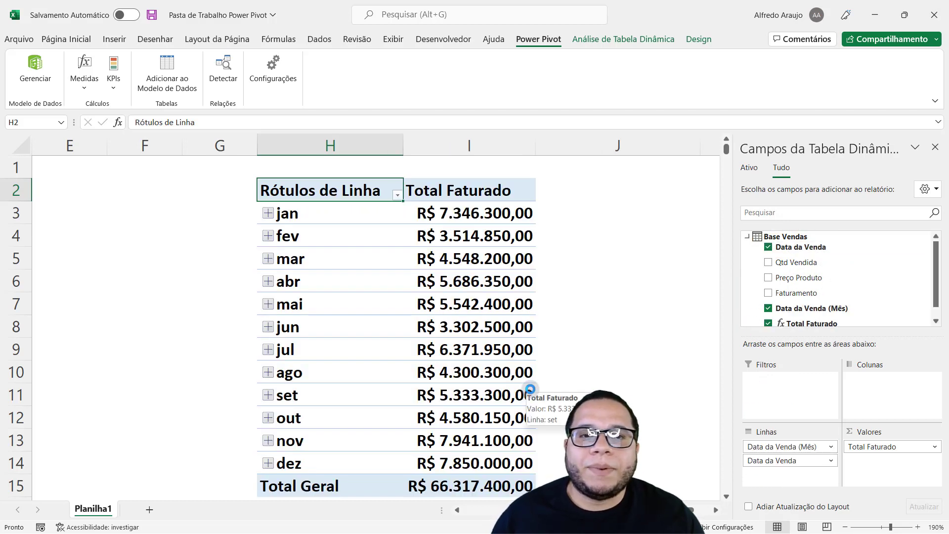
# Step: Examine the PivotTable's grand total and the Total Faturado values for jan, fev and mar
pyautogui.click(726, 496)
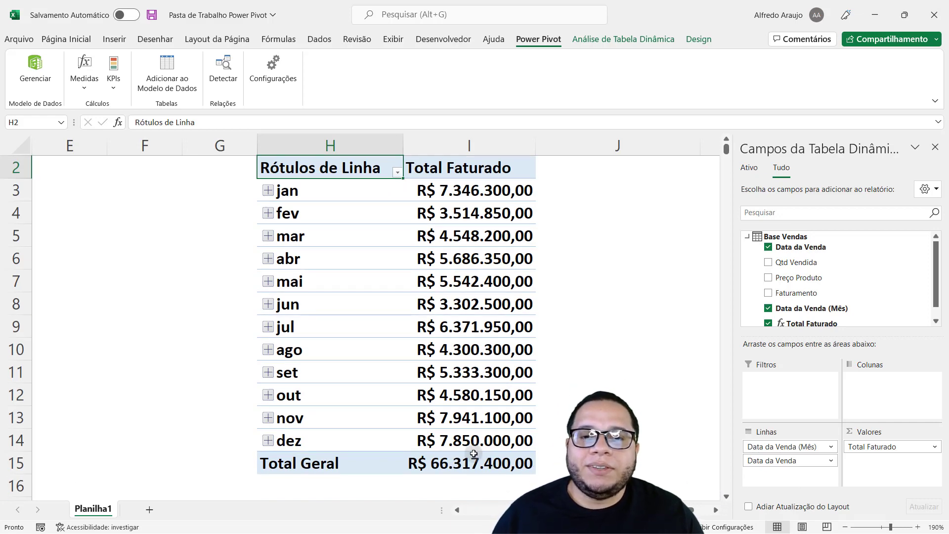
pyautogui.moveTo(389, 448); pyautogui.dragTo(555, 485)
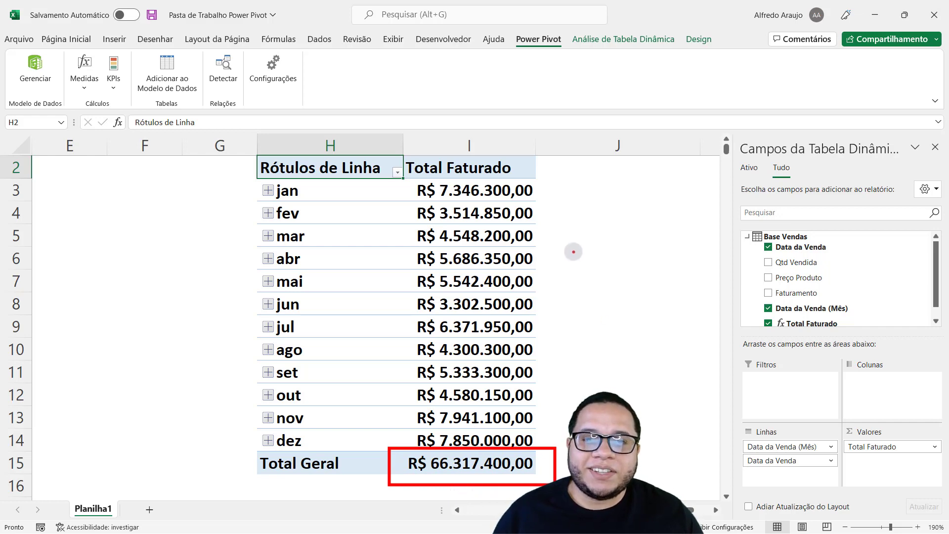
pyautogui.moveTo(410, 176); pyautogui.dragTo(540, 199)
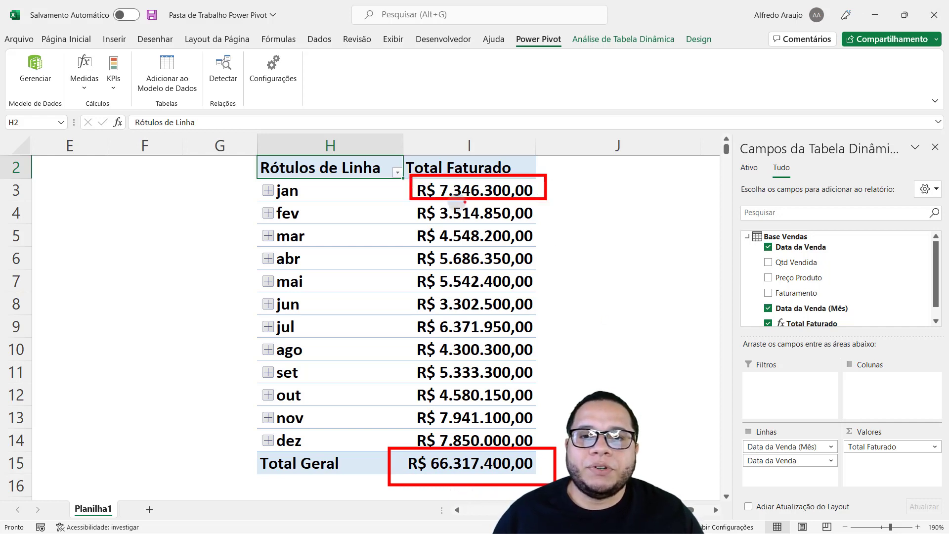
pyautogui.moveTo(414, 199); pyautogui.dragTo(572, 221)
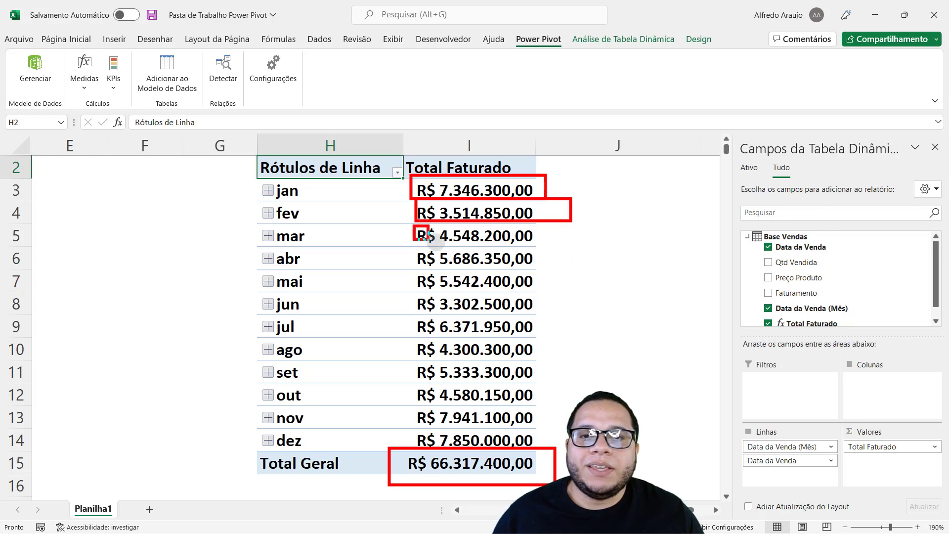
pyautogui.moveTo(412, 224); pyautogui.dragTo(571, 252)
pyautogui.press('Escape')
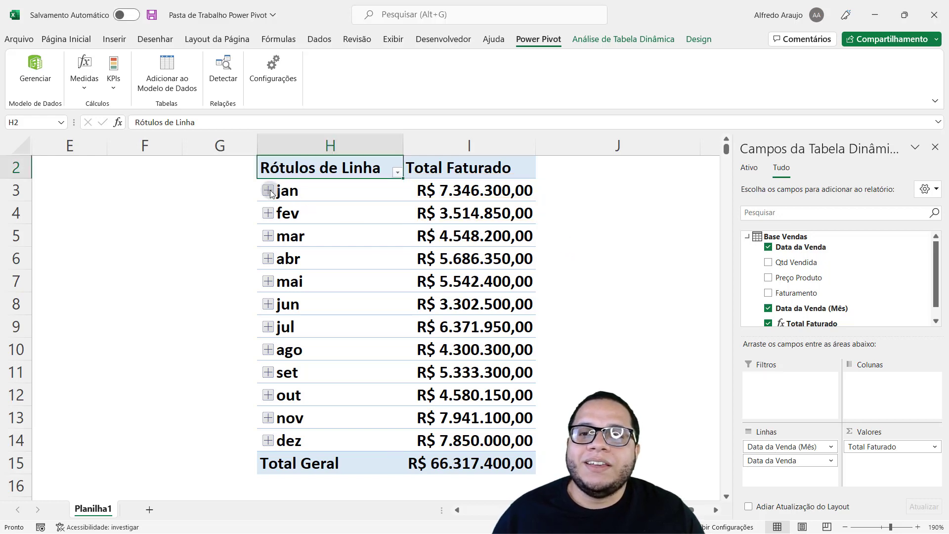
# Step: Expand mar to view its daily Total Faturado values, collapse it again and select the mai row label
pyautogui.click(269, 237)
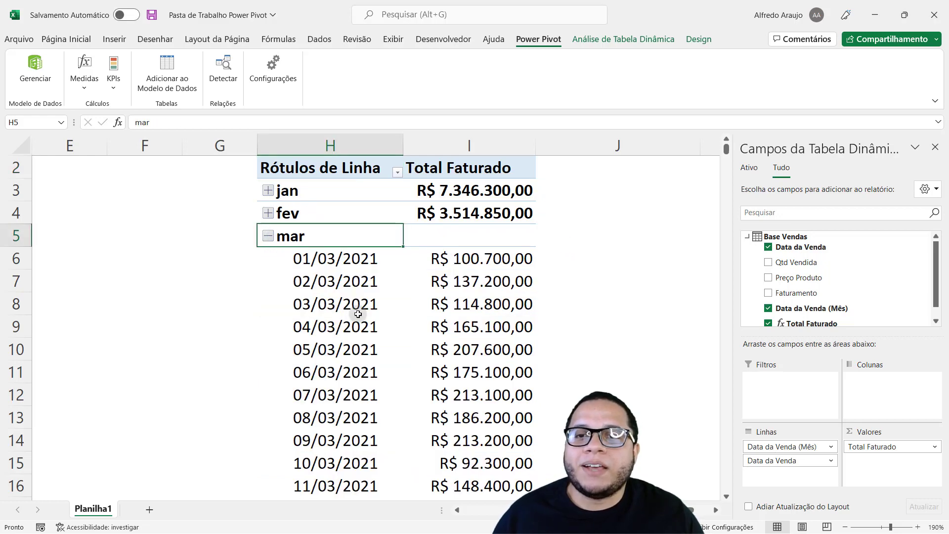
pyautogui.keyDown('ctrl'); pyautogui.scroll(-3, 384, 317); pyautogui.keyUp('ctrl')
pyautogui.keyDown('ctrl'); pyautogui.scroll(-2, 383, 317); pyautogui.keyUp('ctrl')
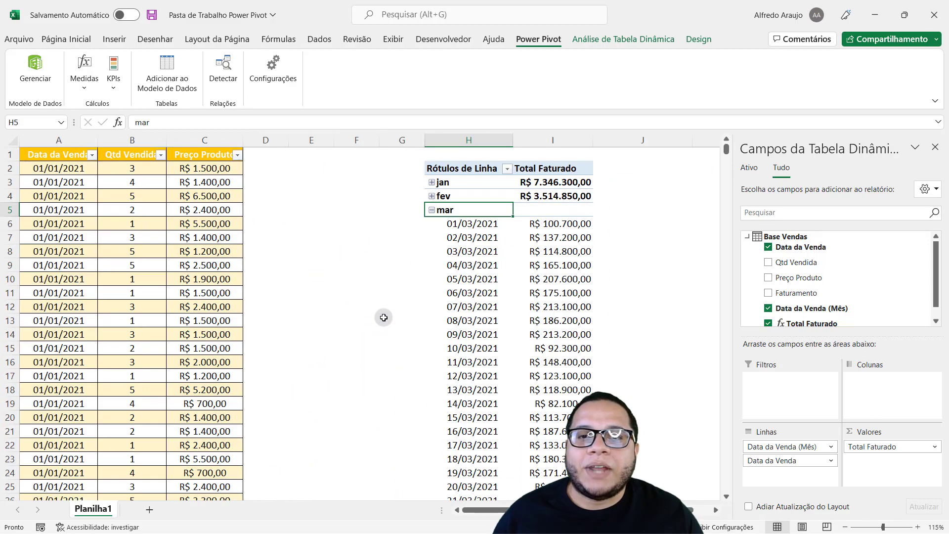
pyautogui.click(715, 509)
pyautogui.click(714, 510)
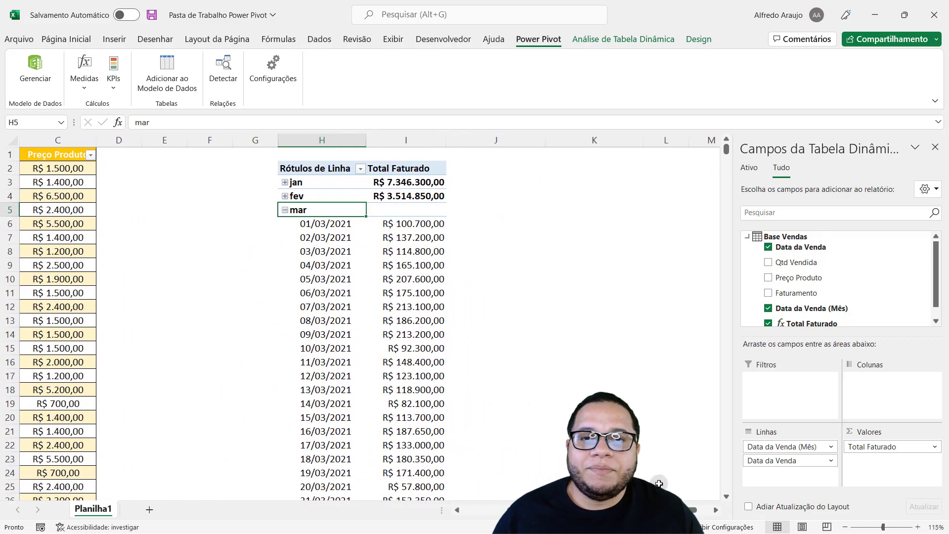
pyautogui.click(285, 210)
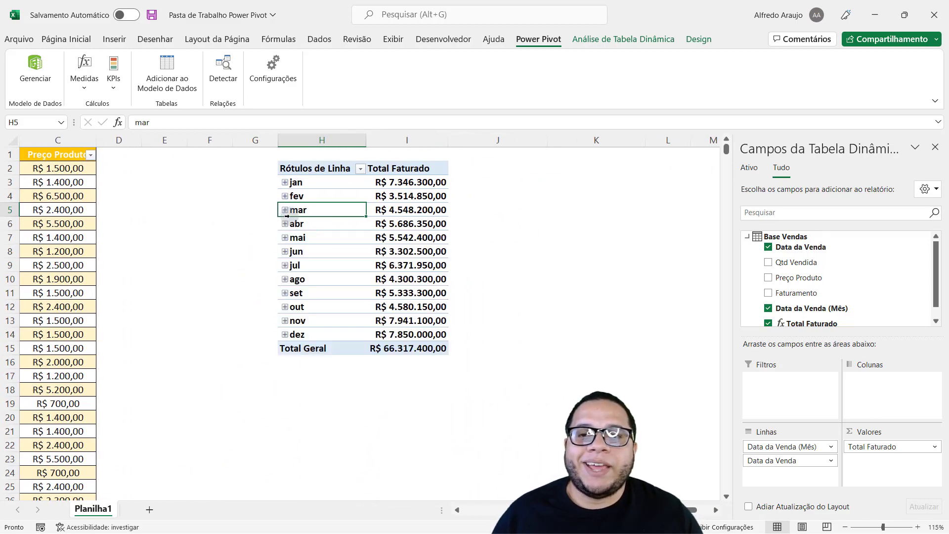
pyautogui.click(316, 233)
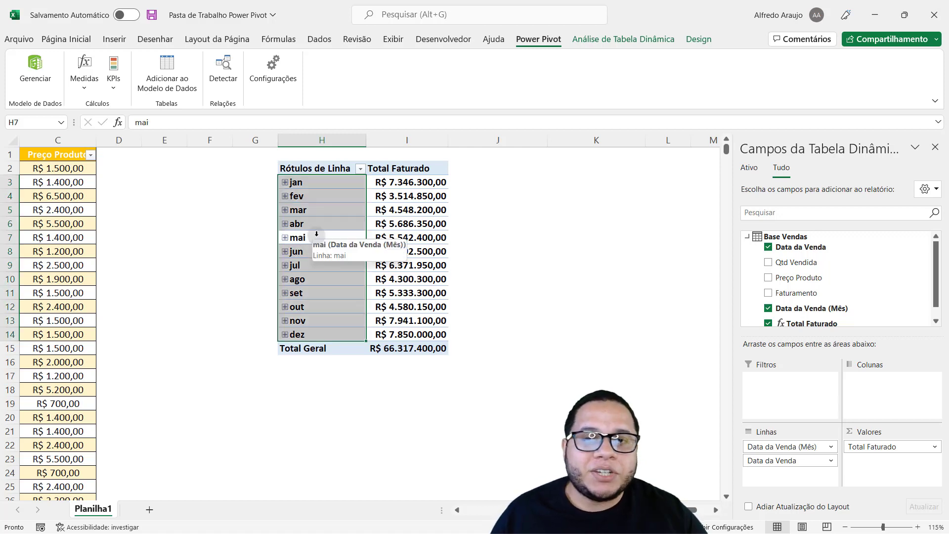
pyautogui.click(316, 236)
pyautogui.moveTo(425, 291)
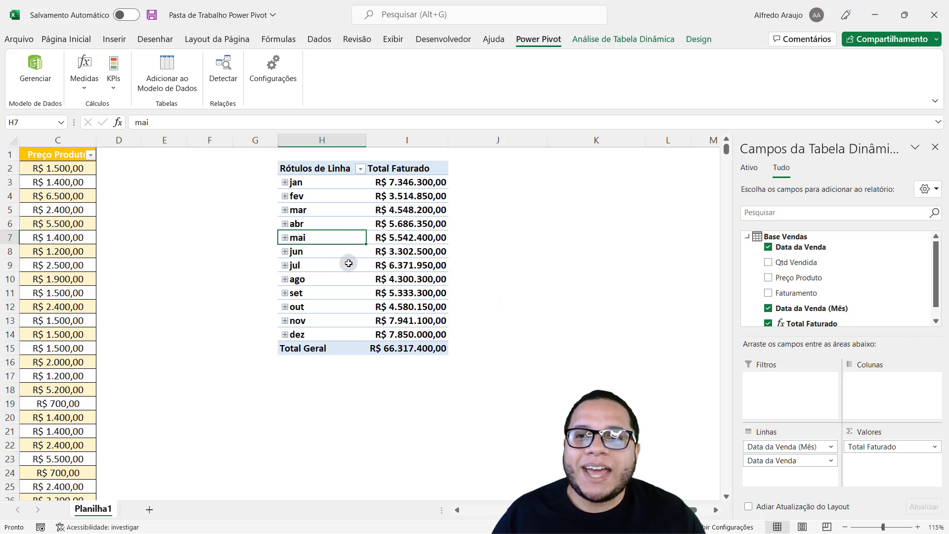
# Step: Start a new Power Pivot measure in the Base Vendas table and name it Media Faturado
pyautogui.click(76, 83)
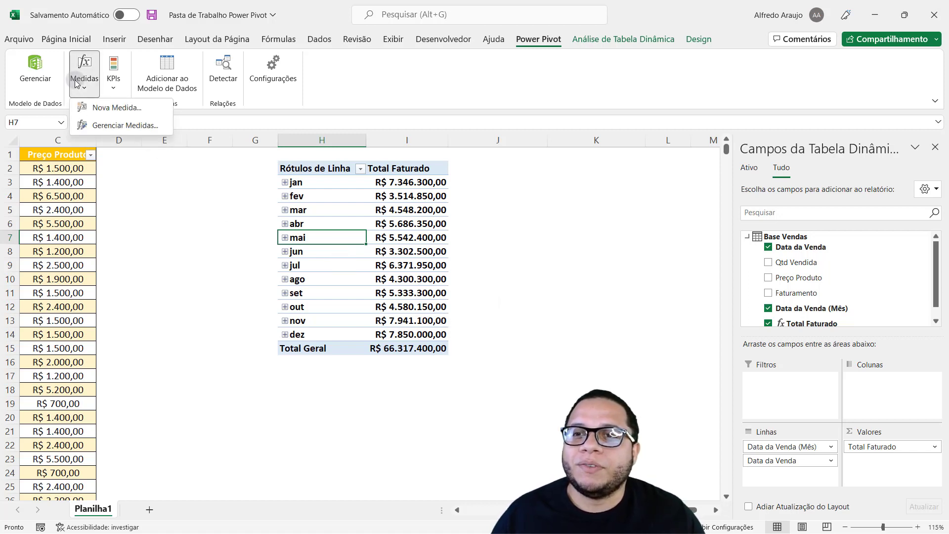
pyautogui.click(99, 107)
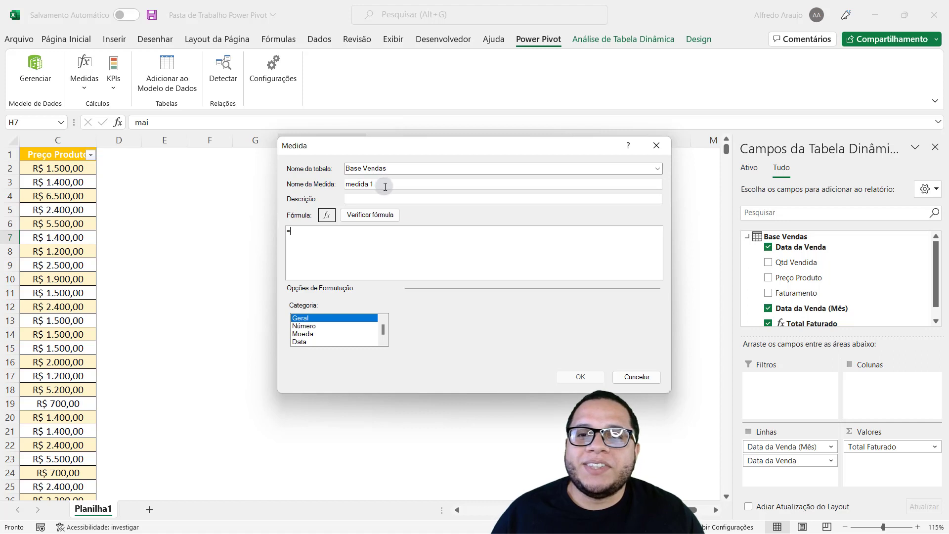
pyautogui.moveTo(383, 184); pyautogui.dragTo(275, 197)
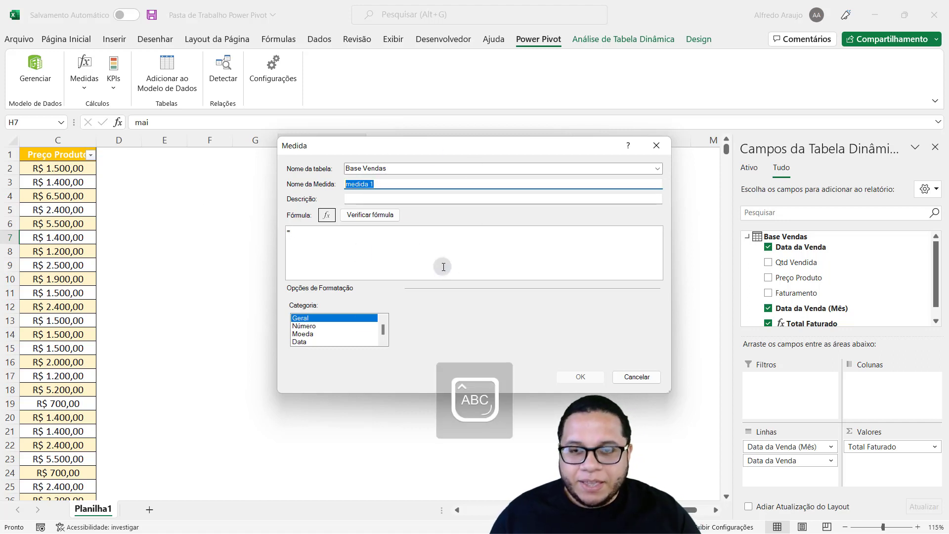
pyautogui.write('Media ')
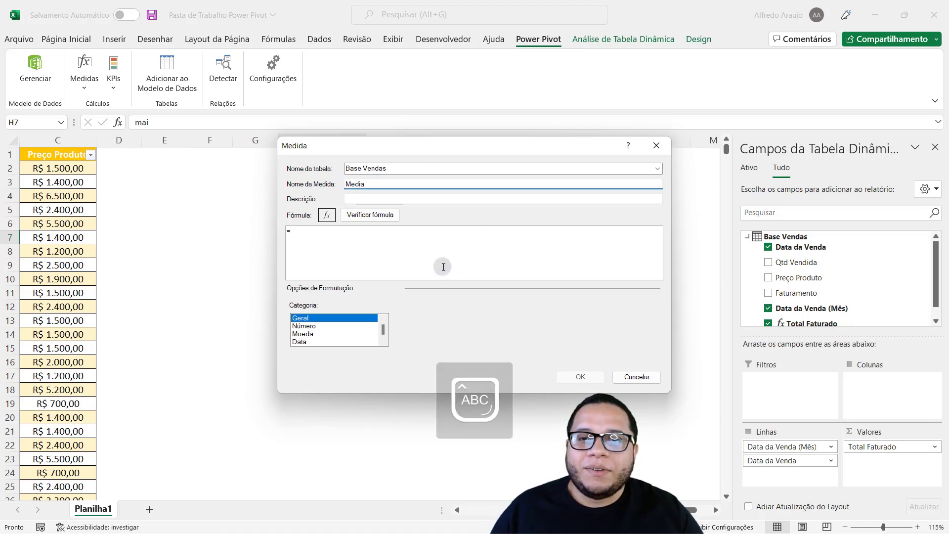
pyautogui.write('Faturado')
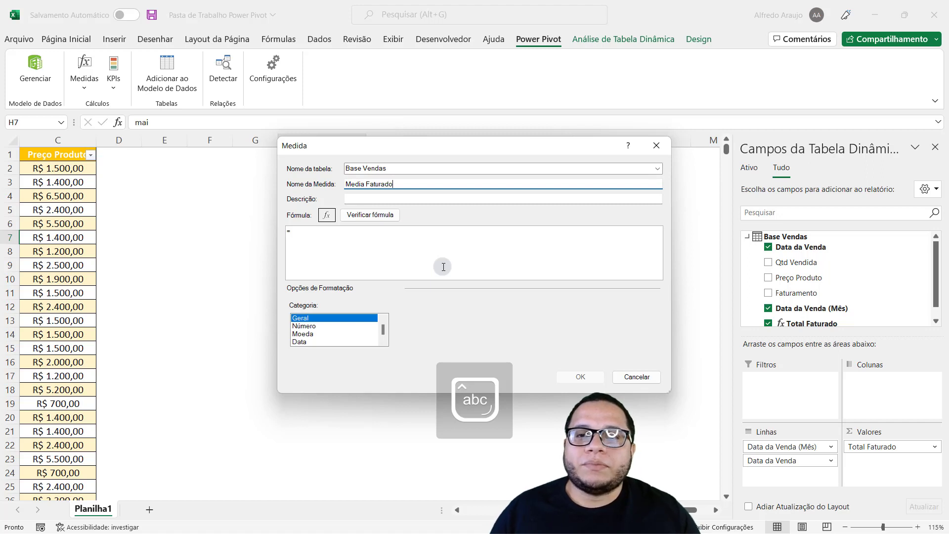
# Step: Enter the measure formula =AVERAGE('Base Vendas'[Faturamento]) for Media Faturado
pyautogui.click(444, 249)
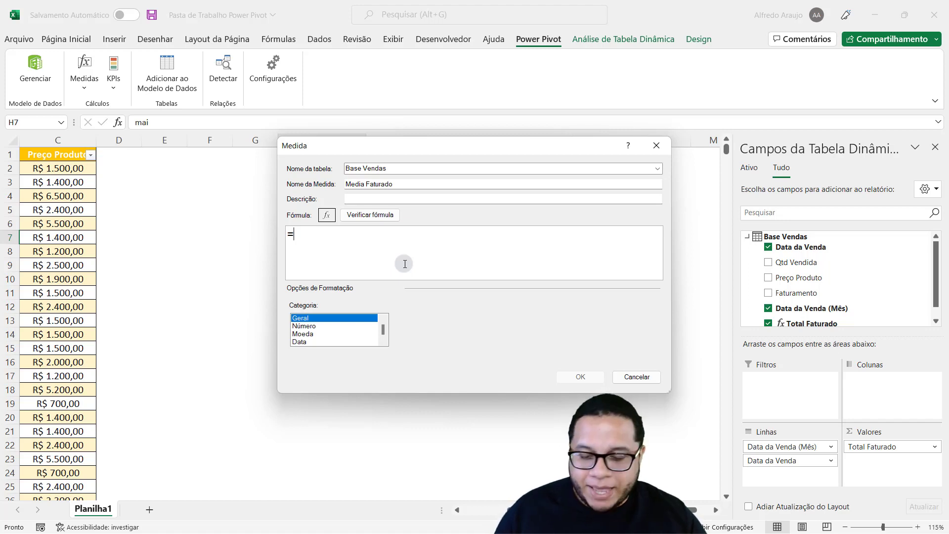
pyautogui.write('AVERAGE(')
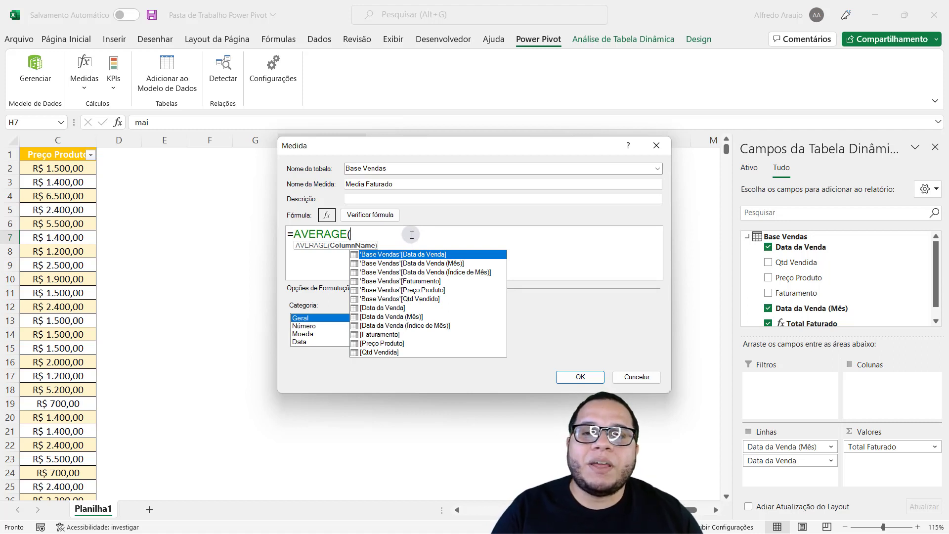
pyautogui.click(406, 281)
pyautogui.press('Tab')
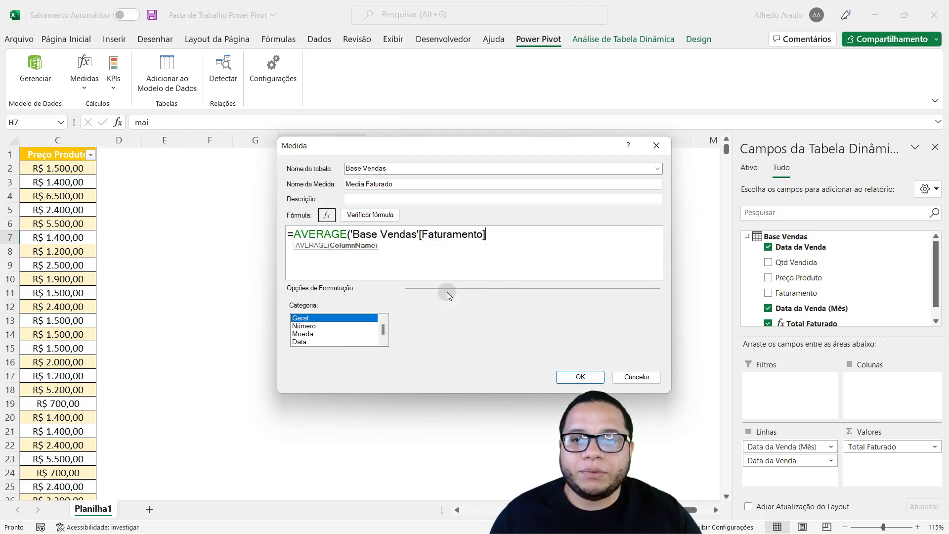
pyautogui.write(')')
pyautogui.scroll(3, 452, 251)
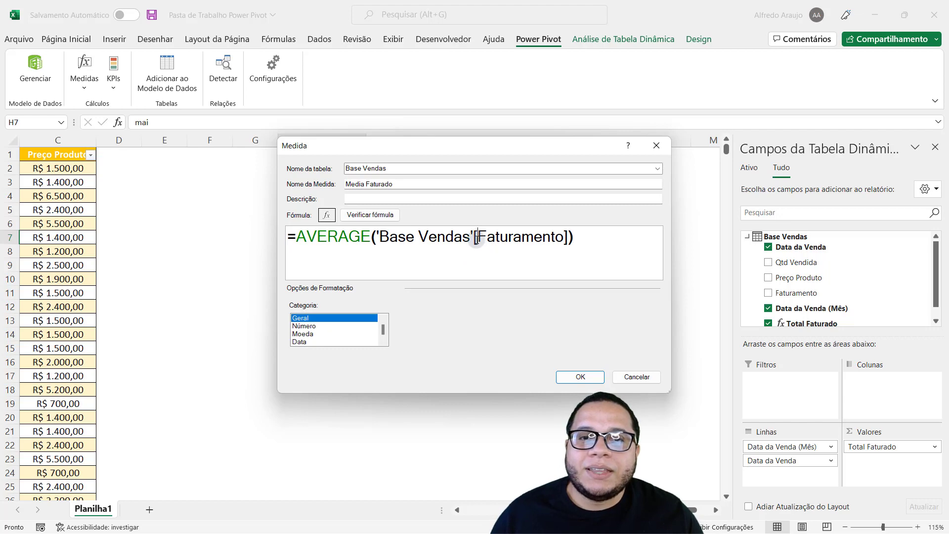
# Step: Review the formula's column reference, set the measure's format category to Moeda and save the measure
pyautogui.moveTo(478, 238); pyautogui.dragTo(568, 238)
pyautogui.click(324, 236)
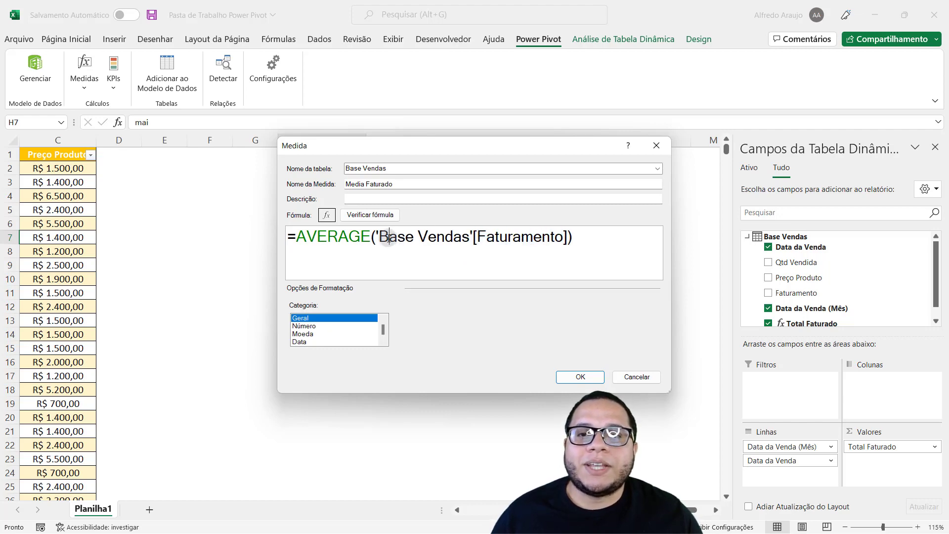
pyautogui.click(304, 335)
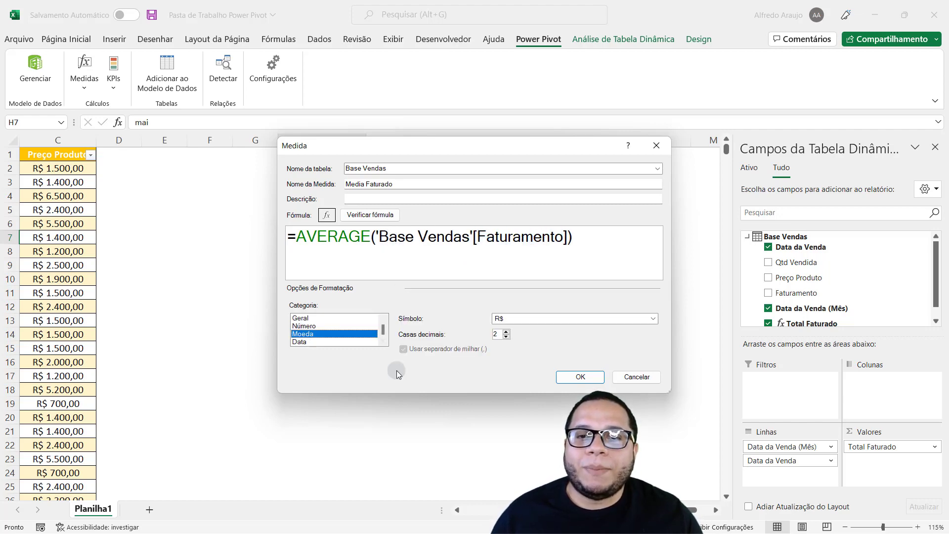
pyautogui.click(580, 376)
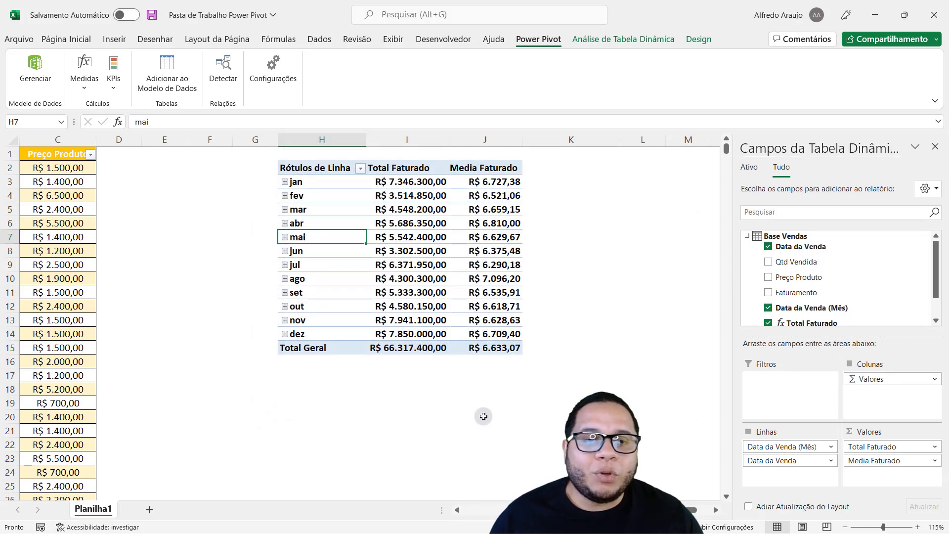
# Step: Remove Media Faturado from the PivotTable and add it back to the values area below Total Faturado
pyautogui.moveTo(841, 449)
pyautogui.mouseDown()
pyautogui.moveTo(873, 469)
pyautogui.moveTo(947, 470)
pyautogui.mouseUp()
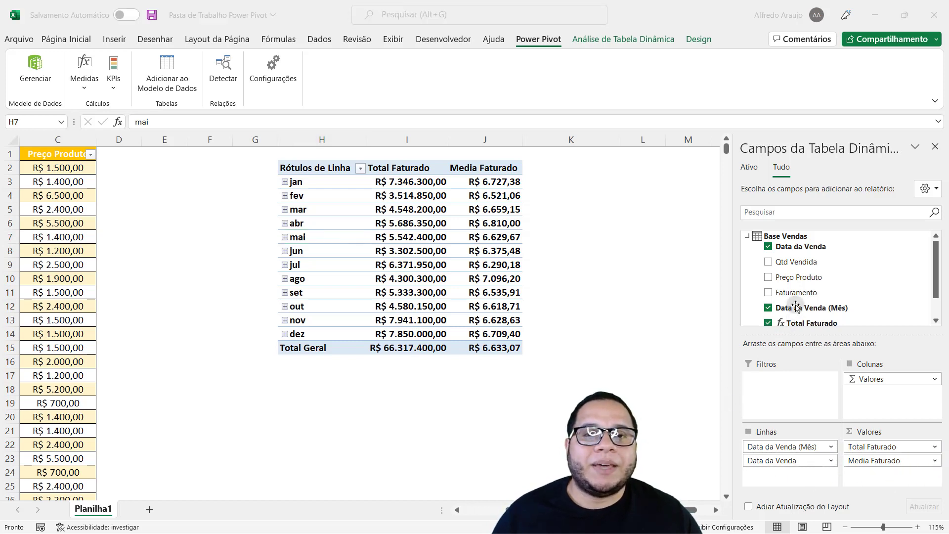
pyautogui.scroll(-1, 793, 286)
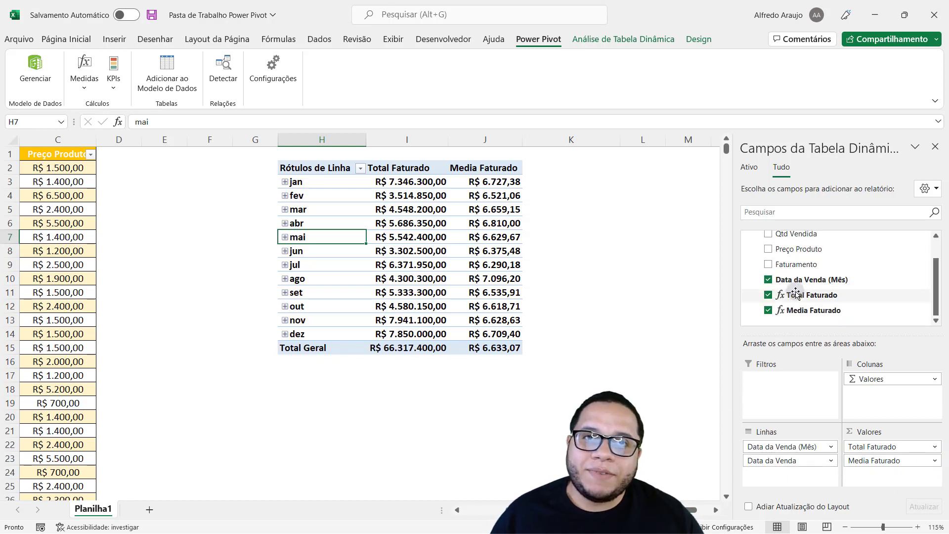
pyautogui.click(768, 310)
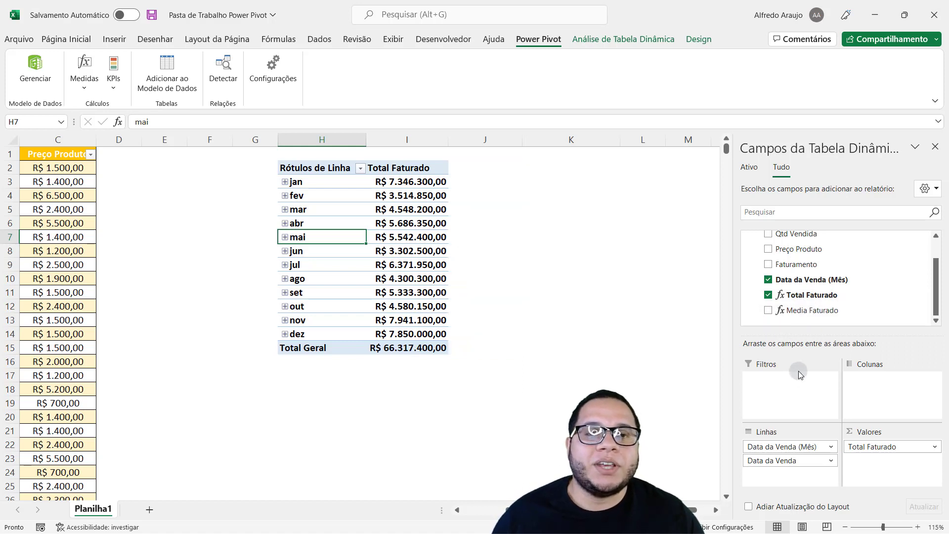
pyautogui.moveTo(749, 298)
pyautogui.mouseDown()
pyautogui.moveTo(815, 324)
pyautogui.moveTo(866, 325)
pyautogui.mouseUp()
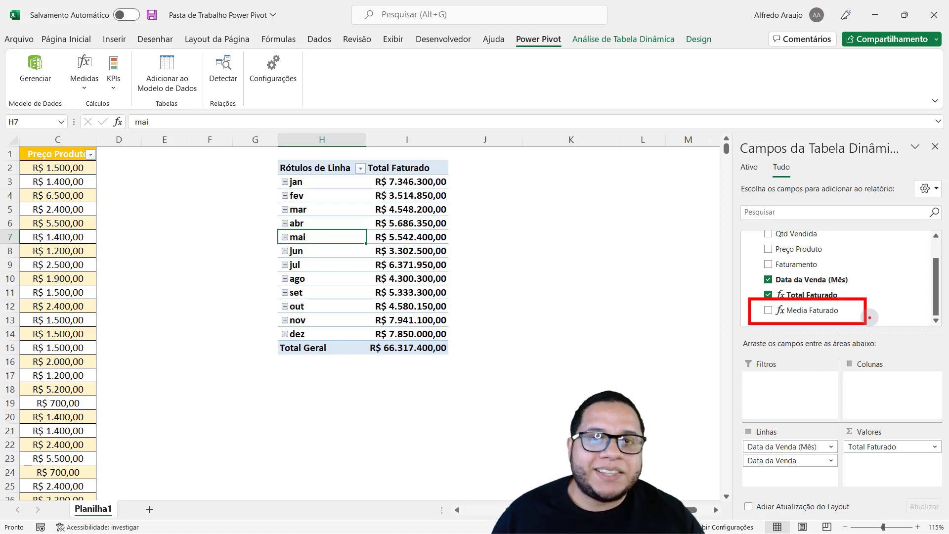
pyautogui.moveTo(766, 315); pyautogui.dragTo(862, 447)
pyautogui.press('Escape')
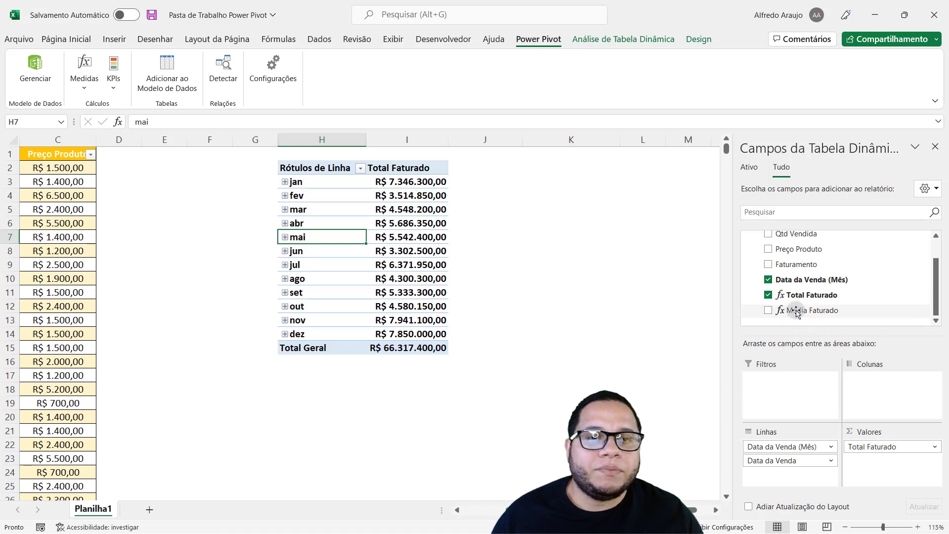
pyautogui.moveTo(791, 310); pyautogui.dragTo(875, 462)
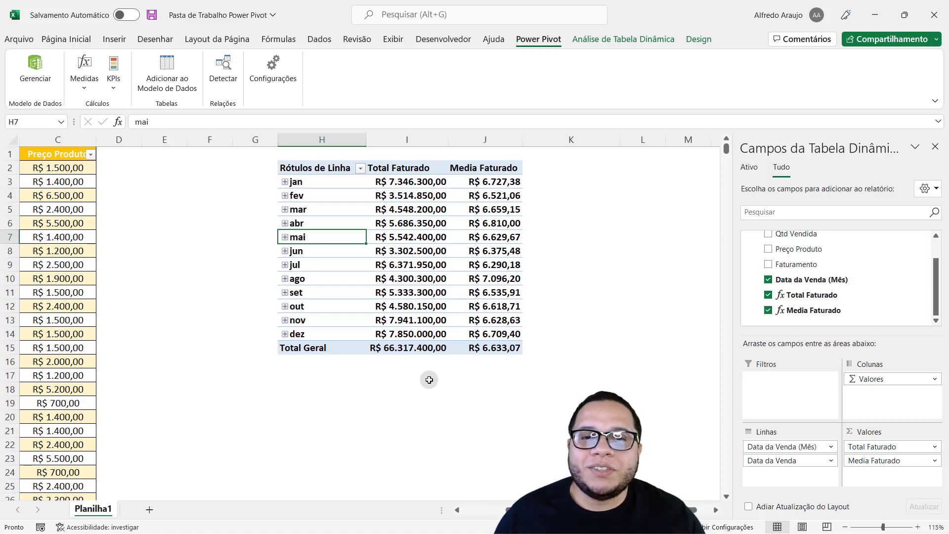
# Step: Examine the Total Faturado and Media Faturado values for ago and select the Total Faturado value for nov
pyautogui.click(452, 371)
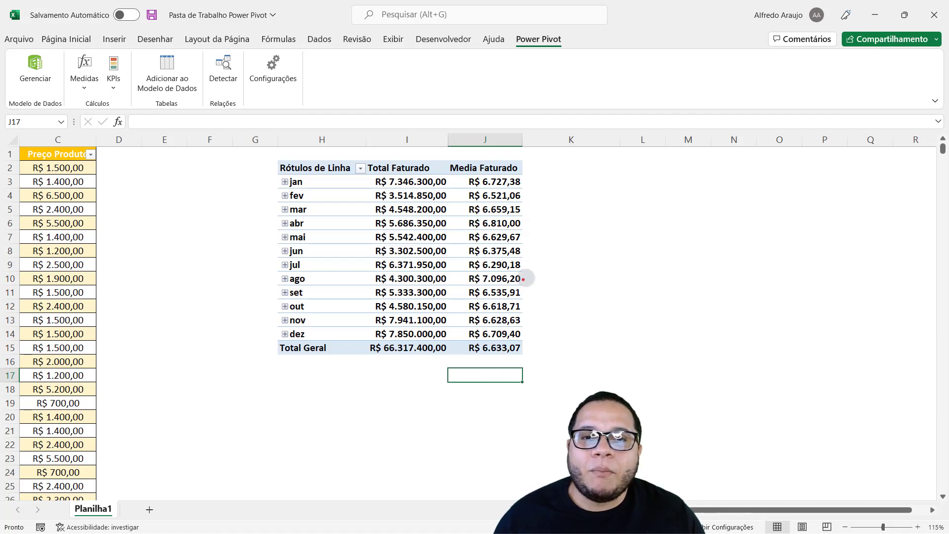
pyautogui.moveTo(528, 270)
pyautogui.mouseDown()
pyautogui.moveTo(502, 284)
pyautogui.moveTo(259, 288)
pyautogui.mouseUp()
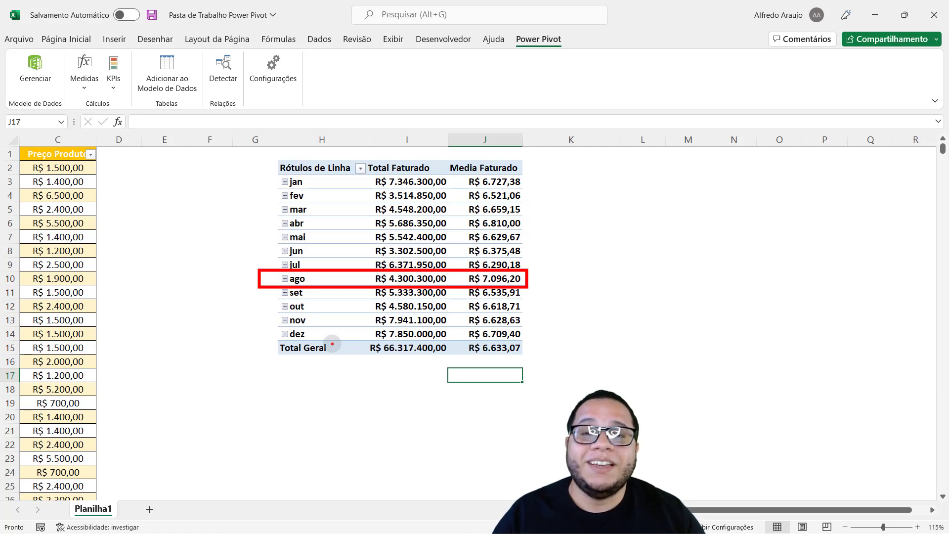
pyautogui.click(383, 319)
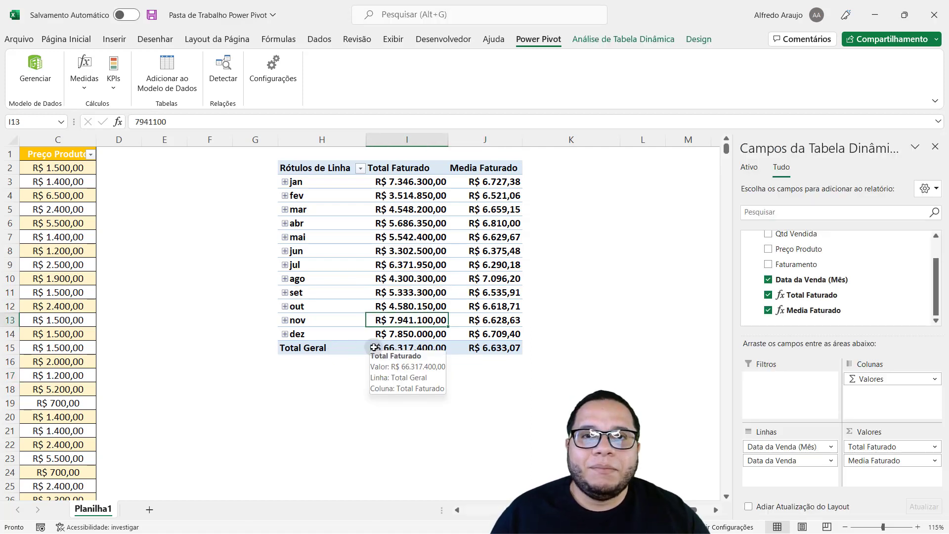